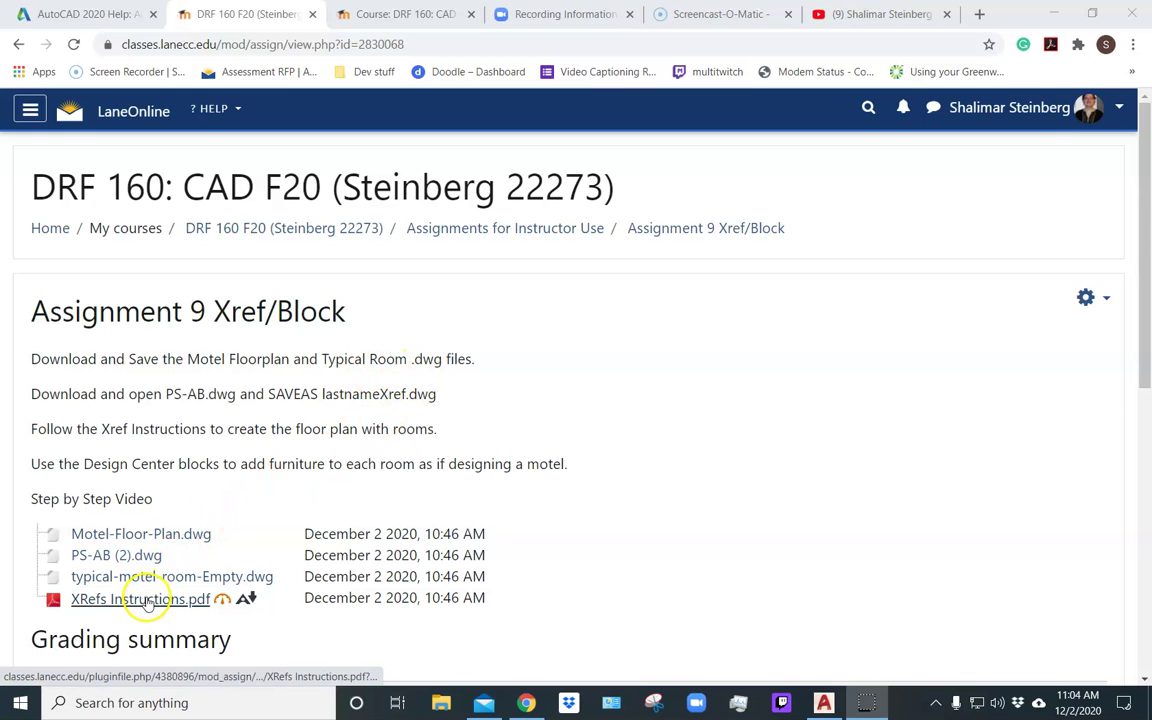
Download Motel-Floor-Plan.dwg from the assignment page, show it in its folder and send a shortcut to the desktop.
left_click(158, 536)
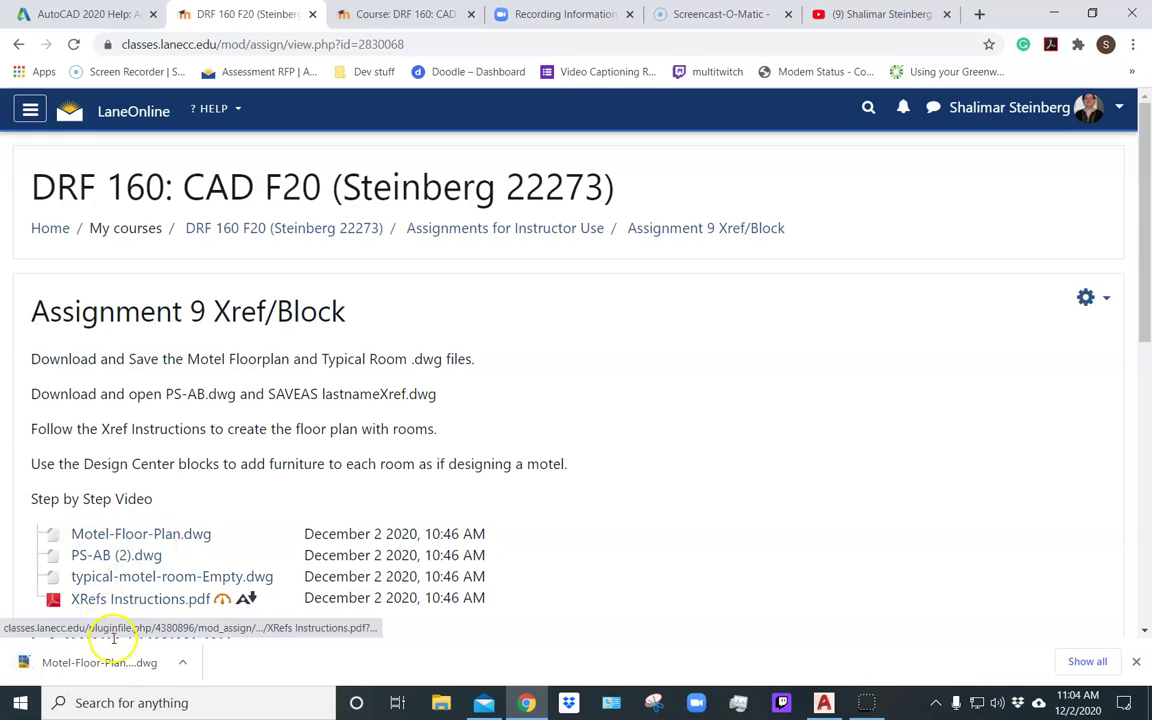
left_click(185, 663)
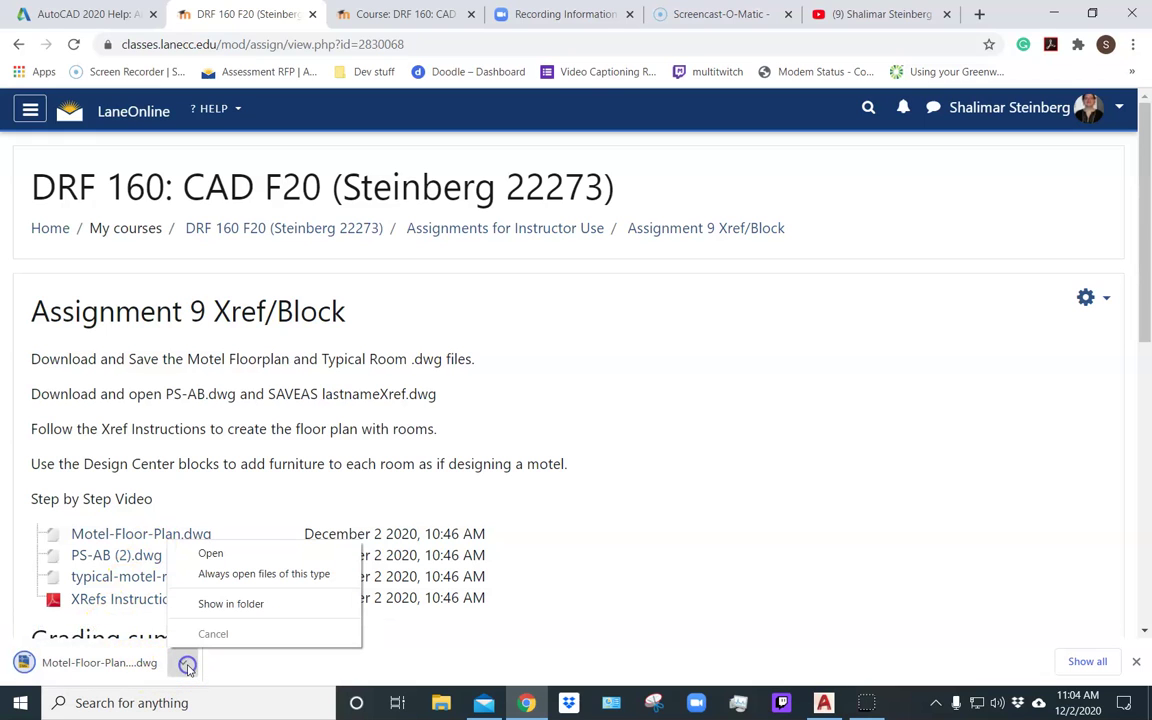
left_click(206, 605)
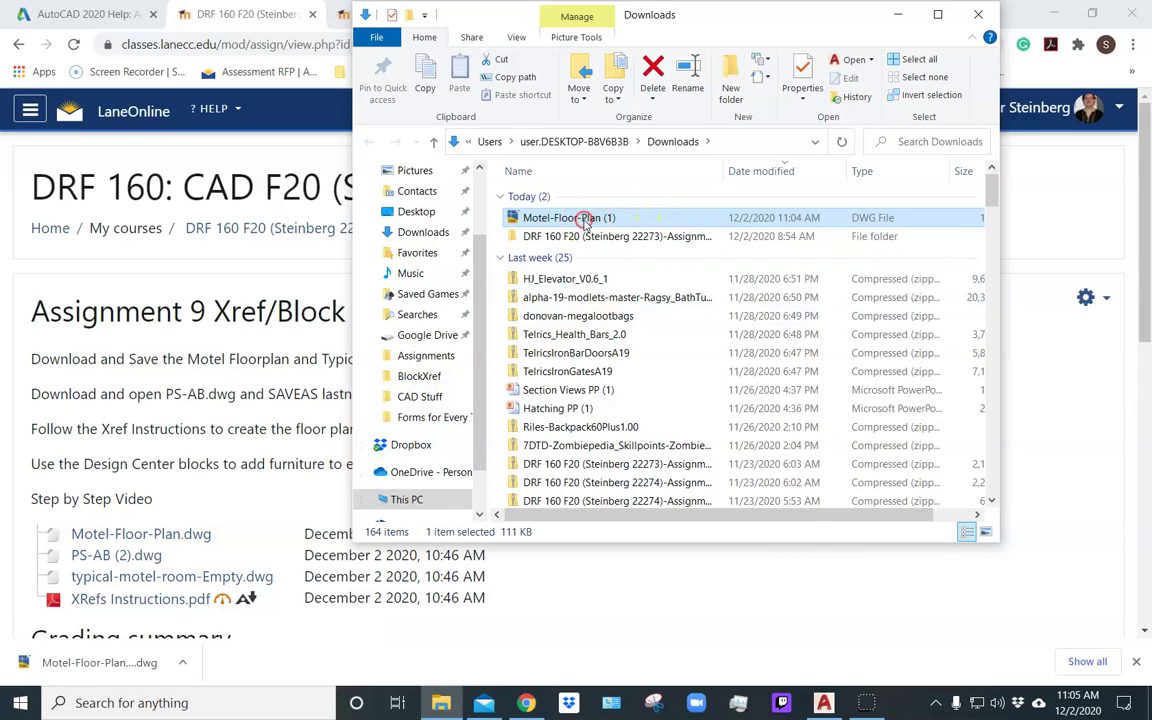
right_click(585, 222)
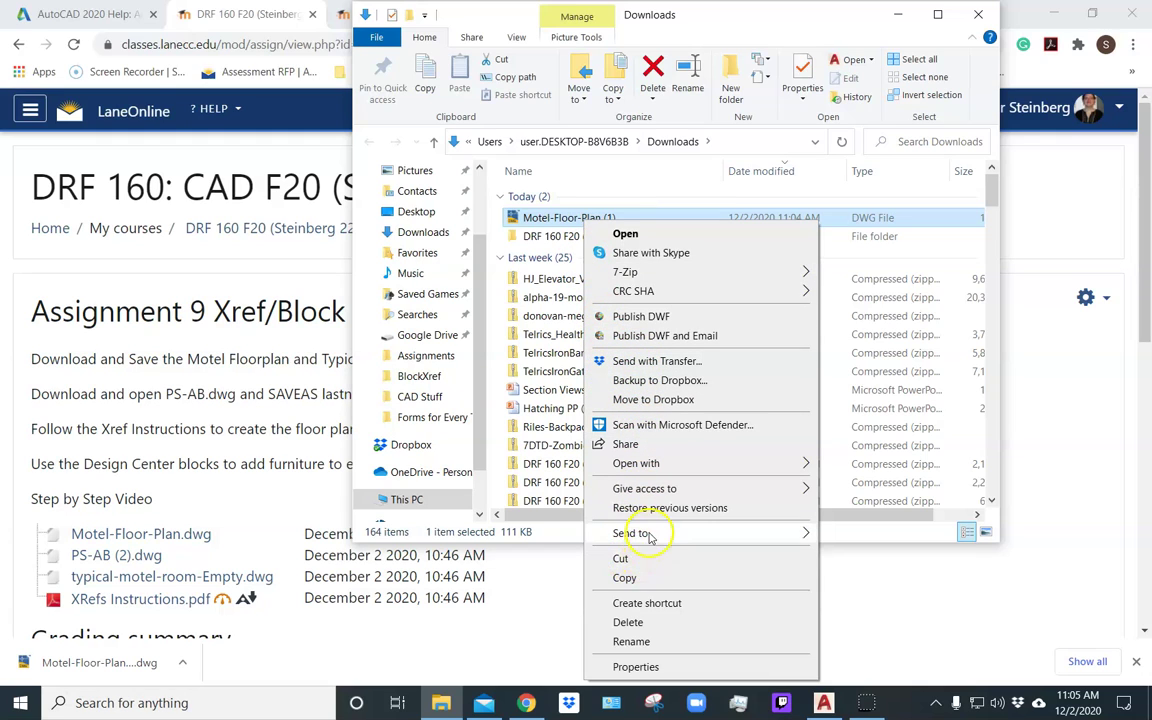
mouse_move(650, 538)
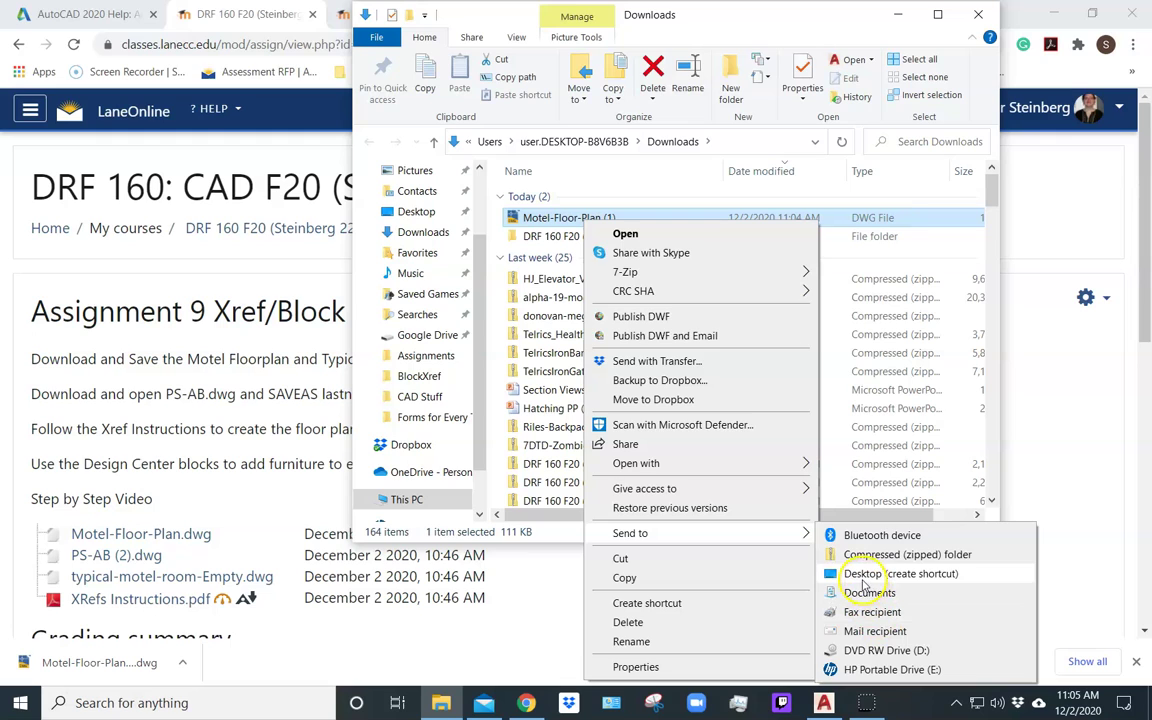
left_click(863, 576)
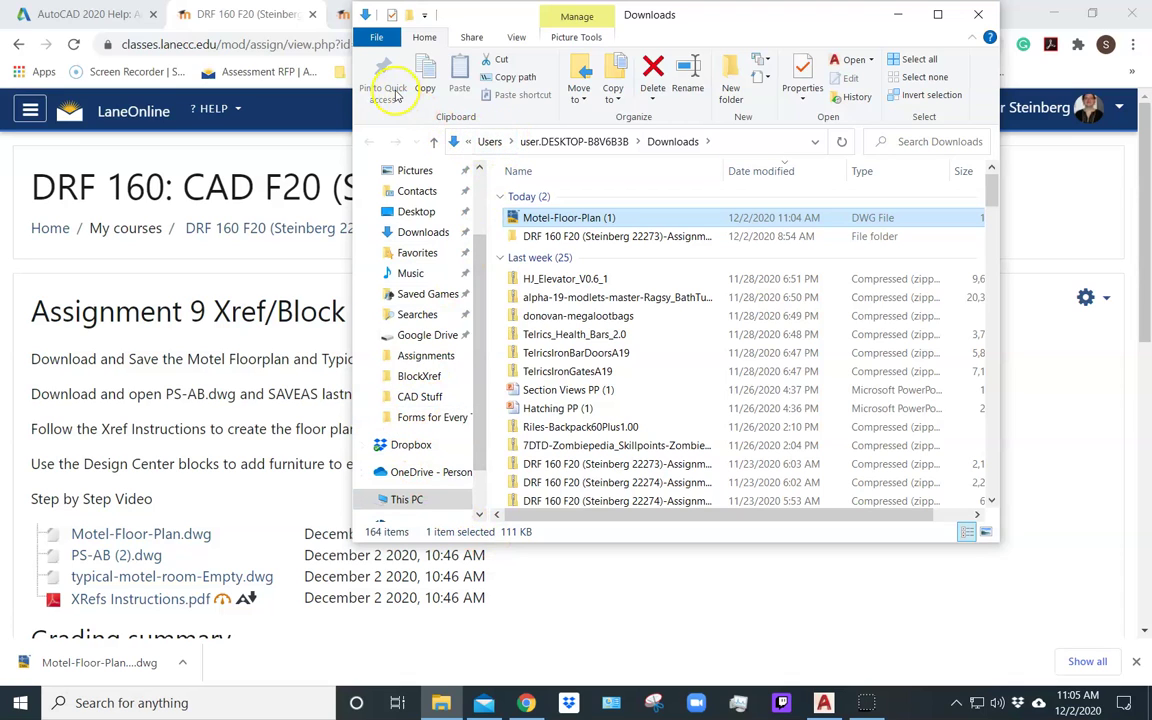
Download typical-motel-room-Empty.dwg from the assignment page and send a shortcut to the downloaded file to the desktop.
left_click(128, 355)
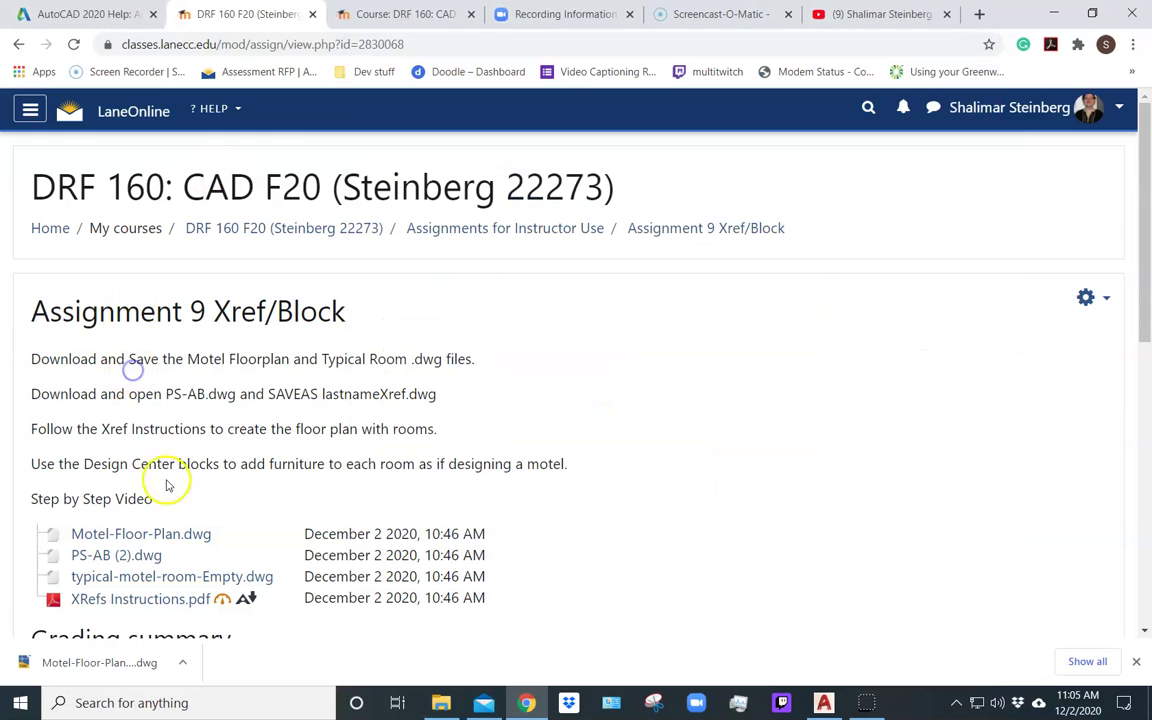
left_click(130, 578)
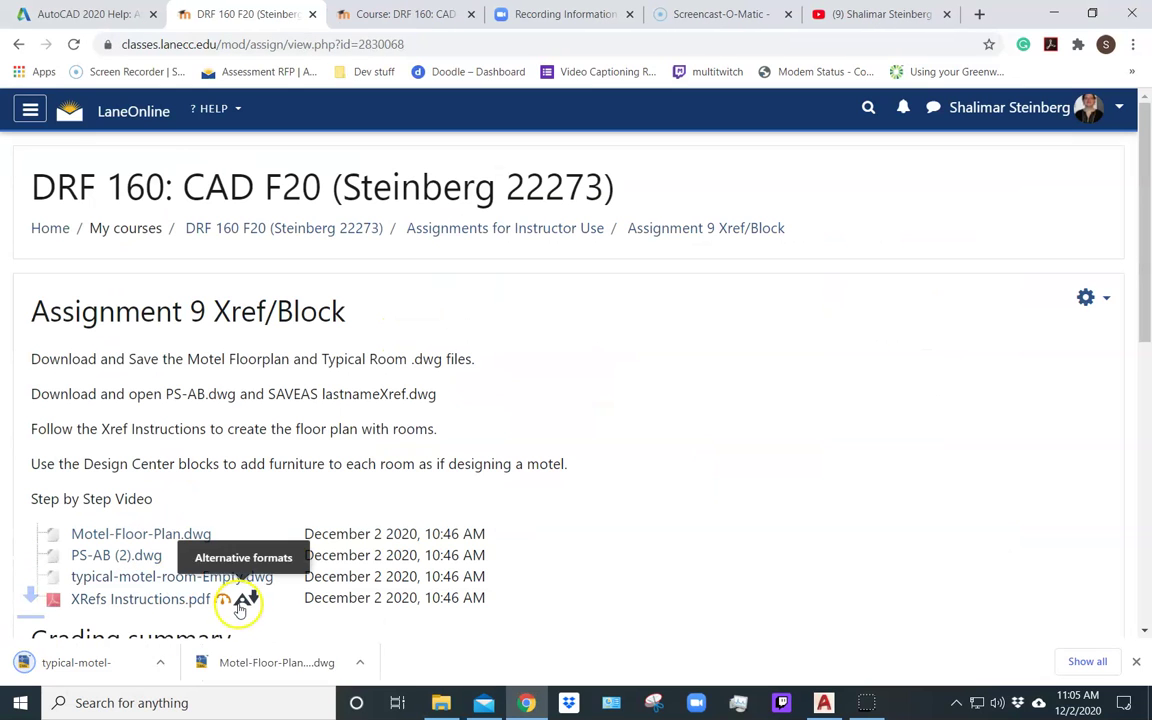
left_click(182, 662)
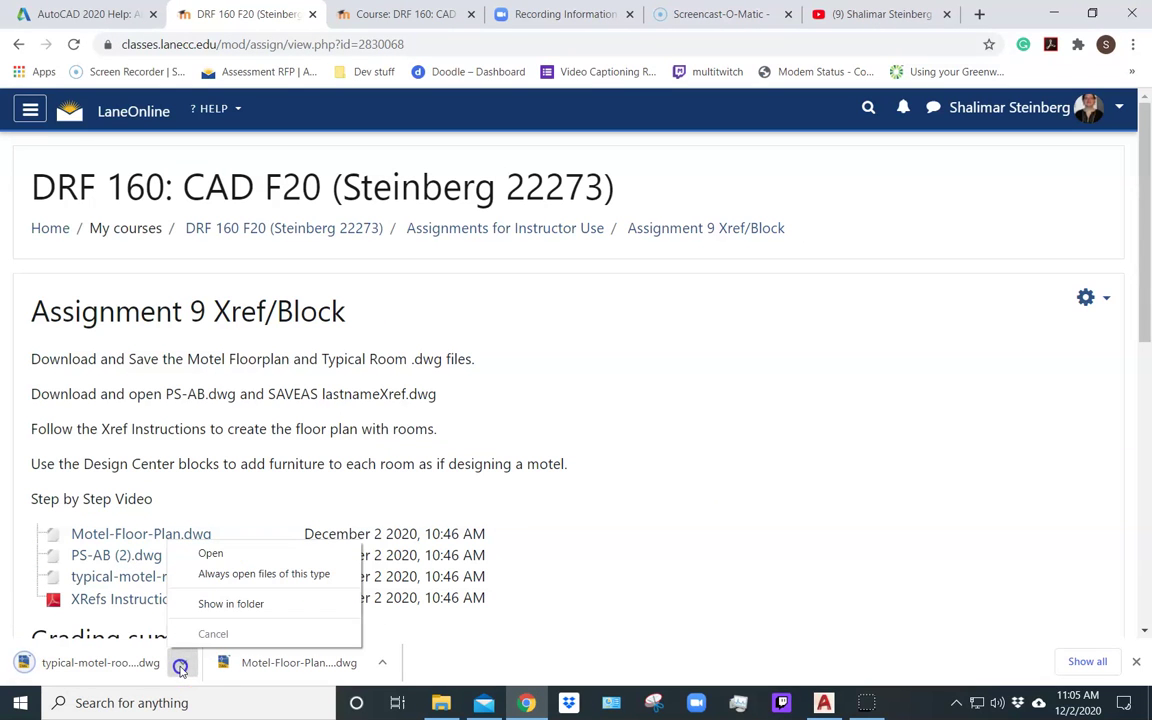
left_click(278, 604)
left_click(628, 220)
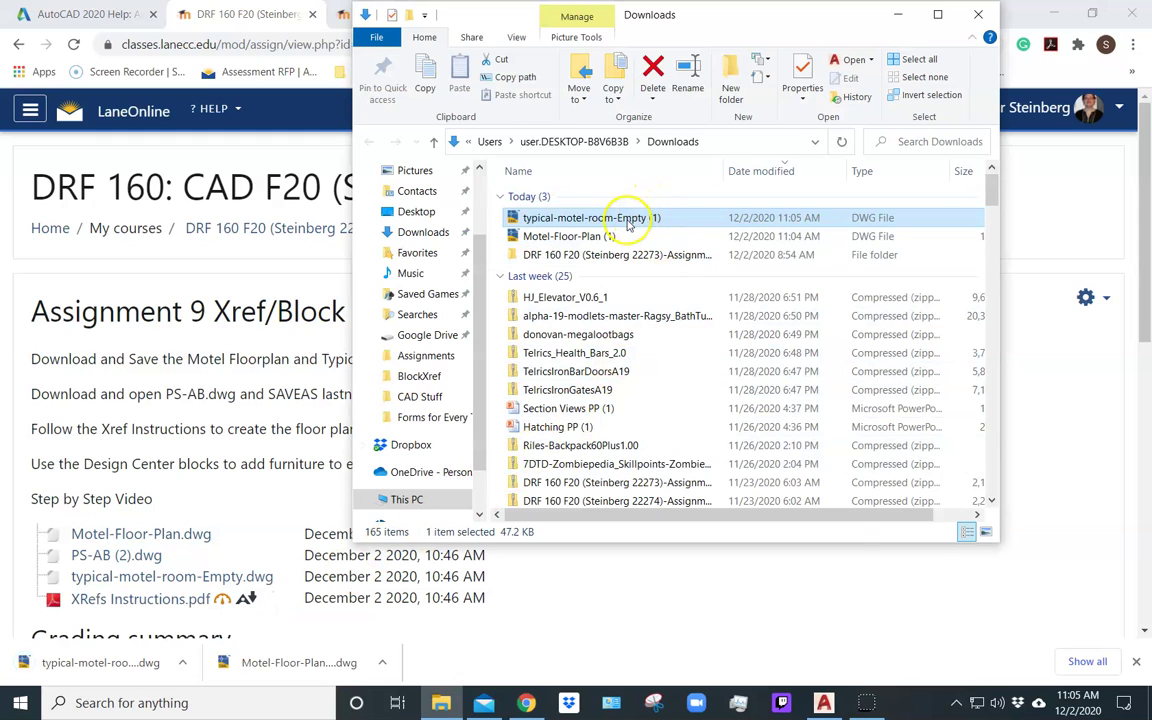
right_click(628, 220)
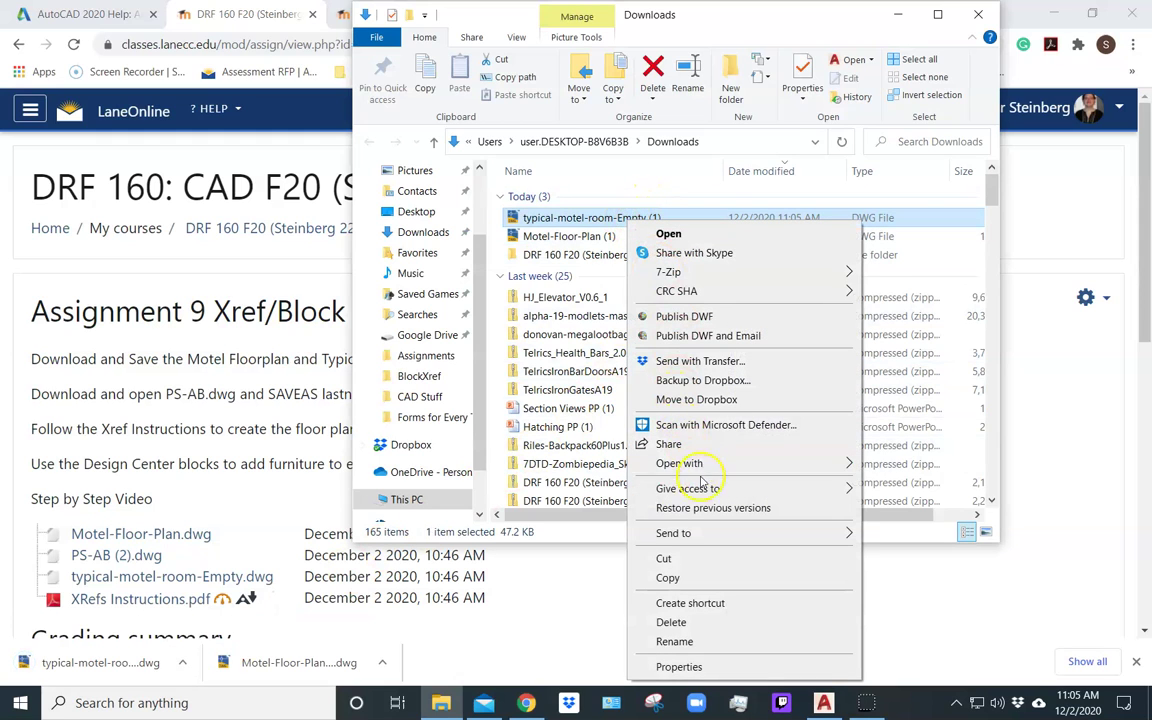
mouse_move(784, 533)
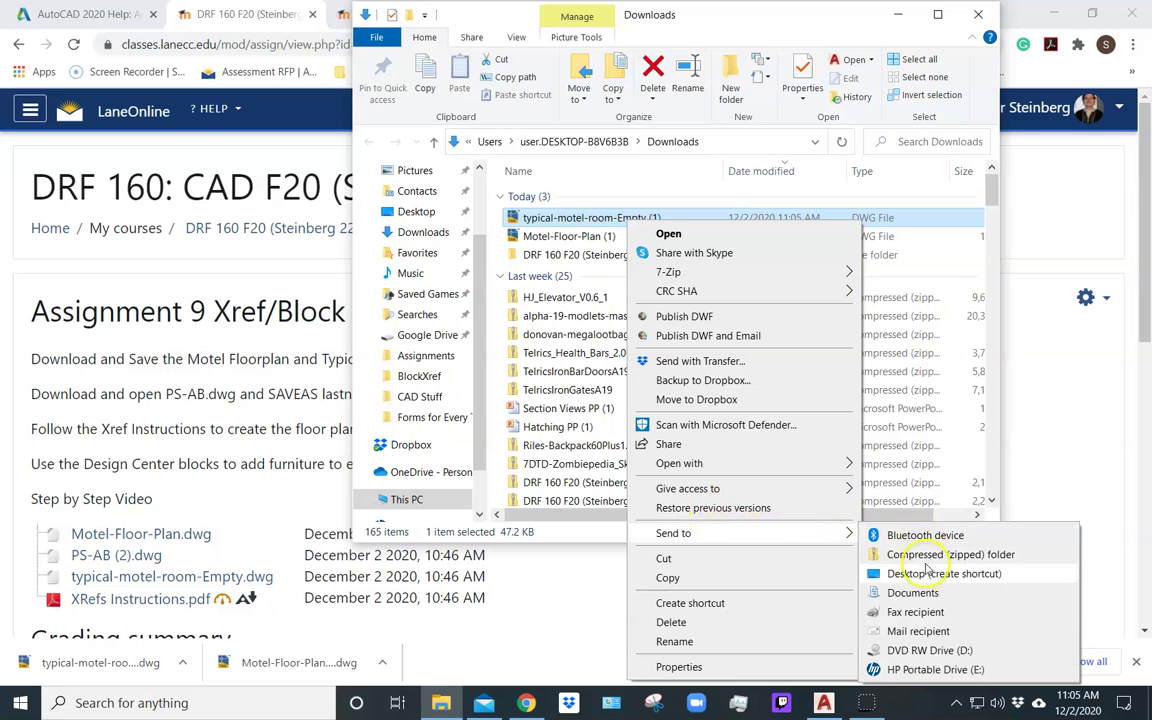
left_click(918, 573)
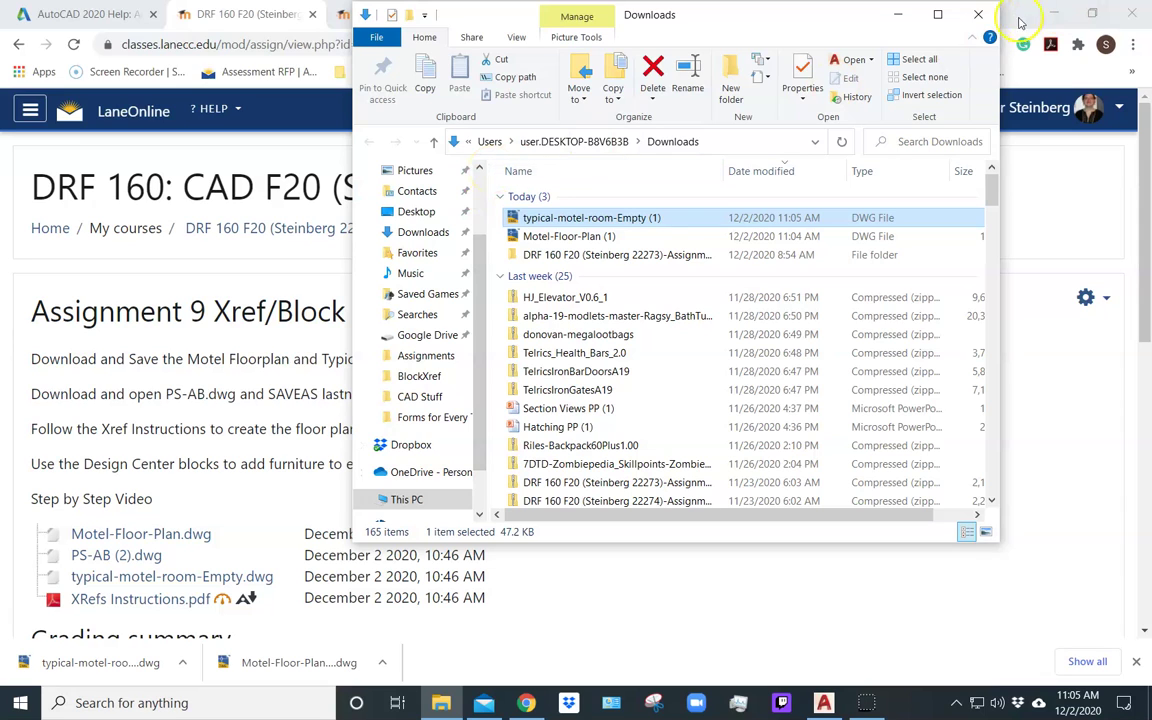
Download PS-AB (2).dwg from the assignment page and open it in AutoCAD, accepting the student version plot stamp.
left_click(262, 481)
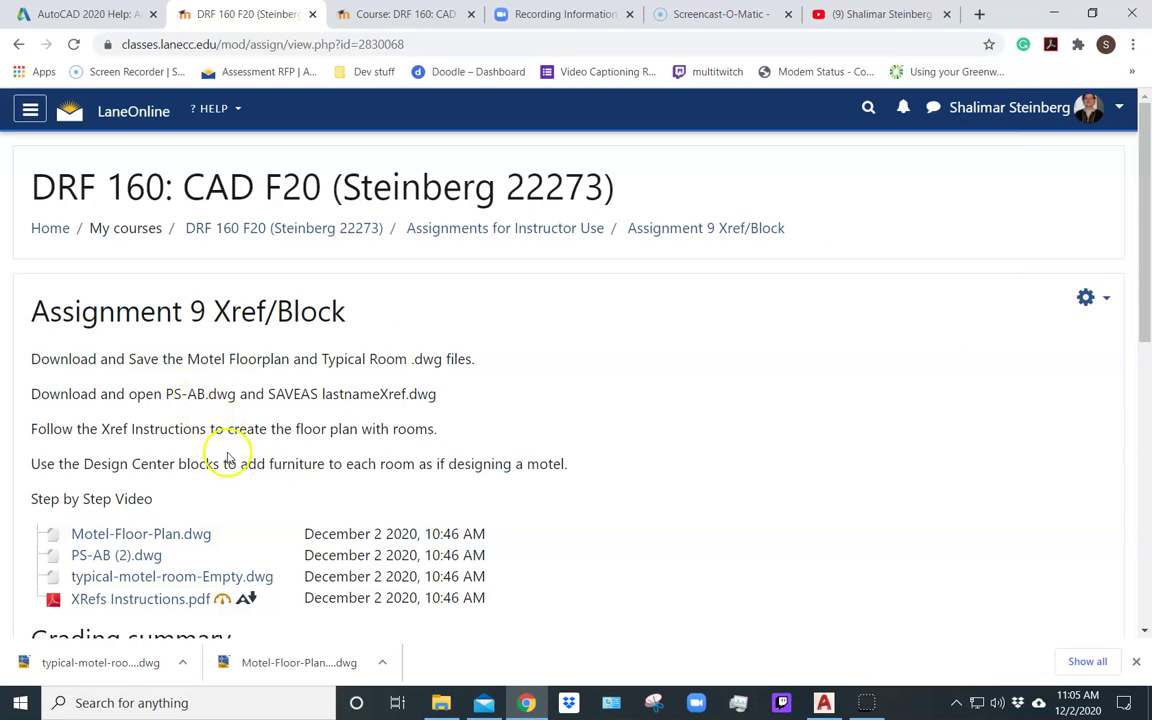
left_click(138, 556)
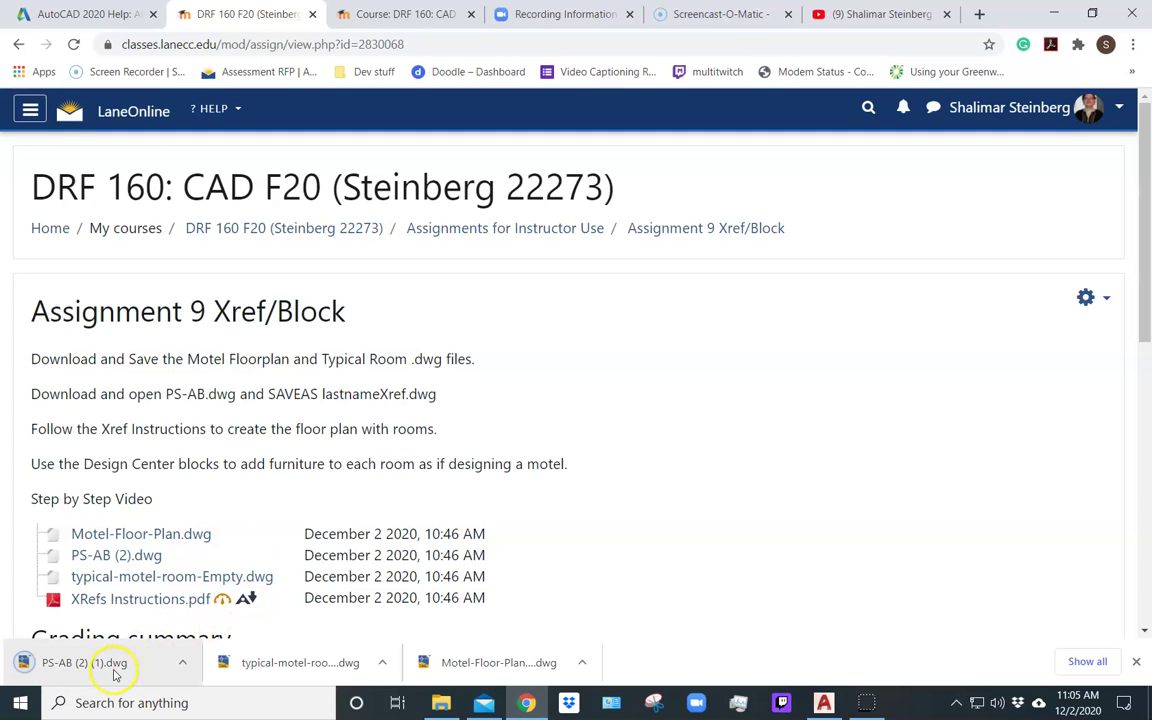
left_click(112, 664)
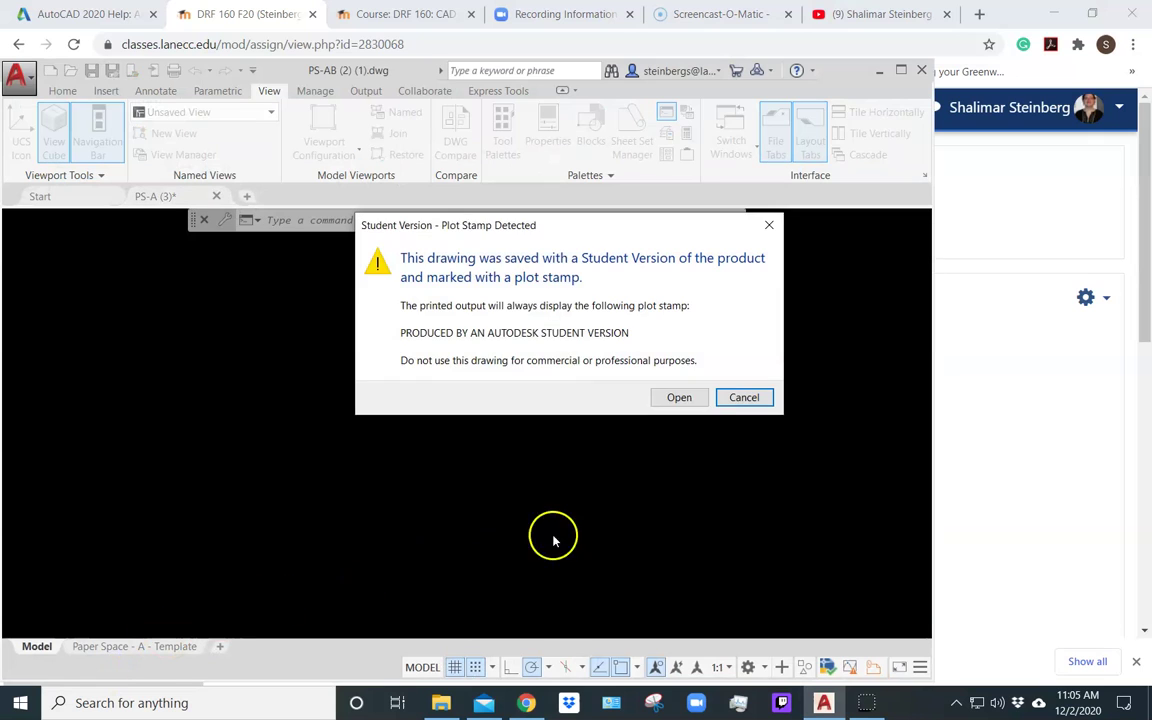
left_click(680, 398)
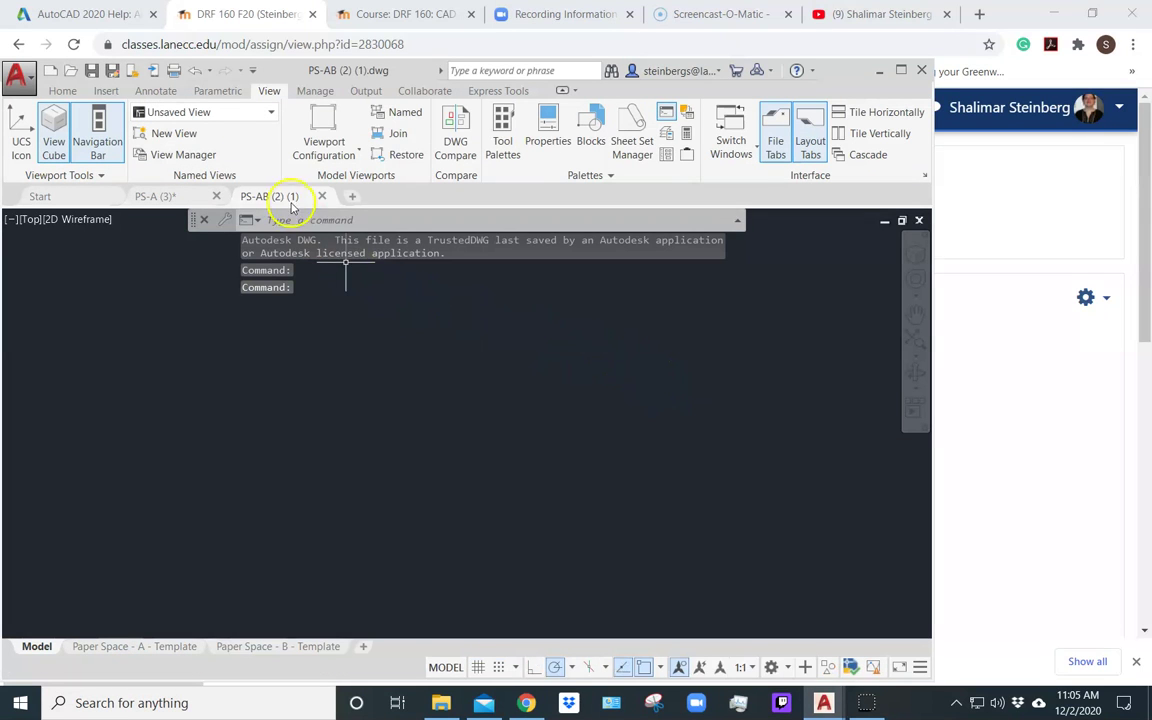
Close the PS-A (3) drawing and save its changes.
left_click(216, 197)
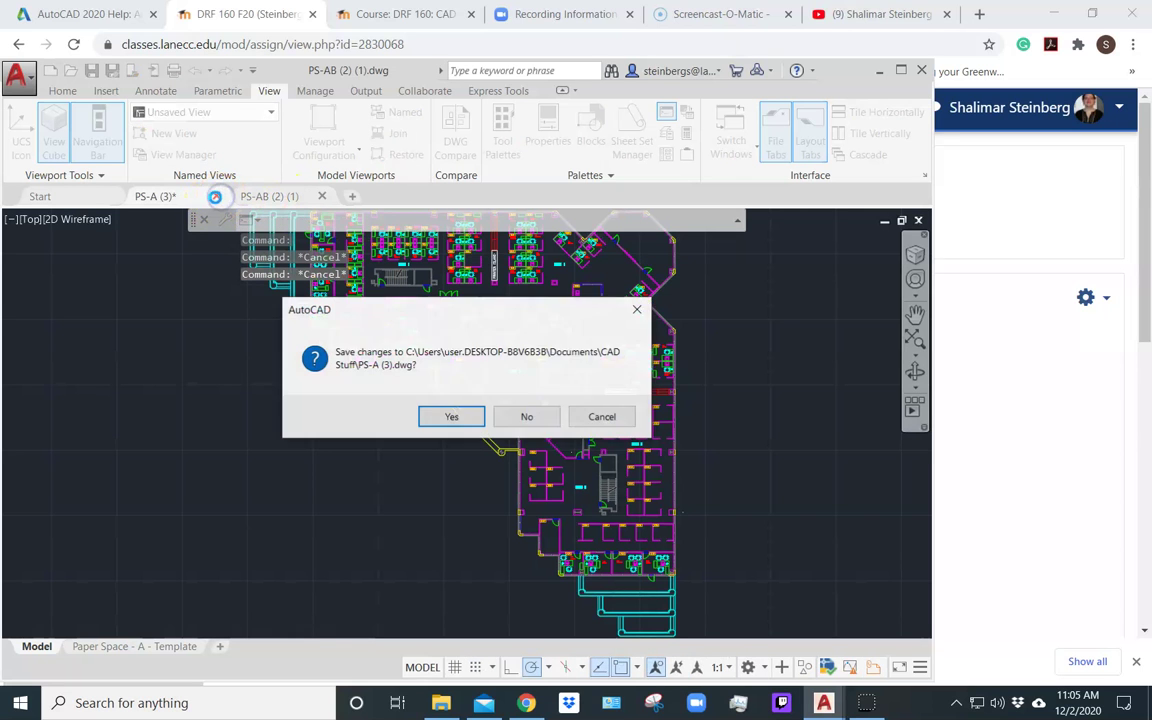
left_click(467, 415)
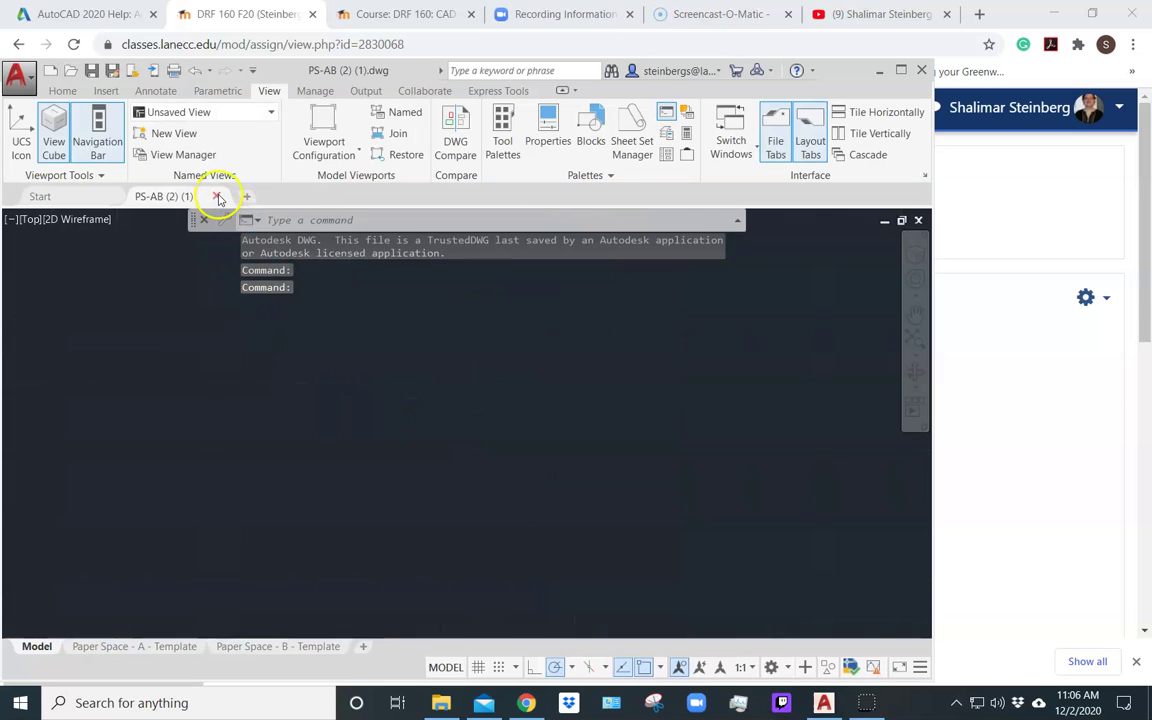
mouse_move(215, 195)
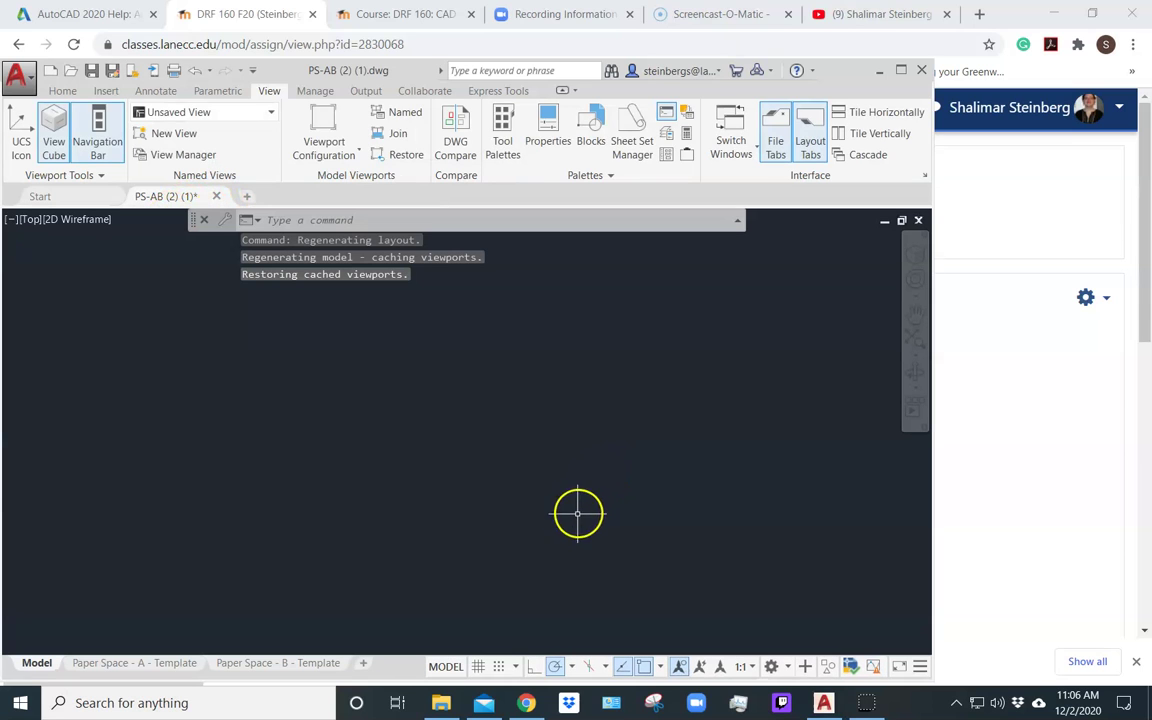
Look at the Paper Space - A and Paper Space - B template layouts, then return to model space.
left_click(175, 663)
left_click(256, 666)
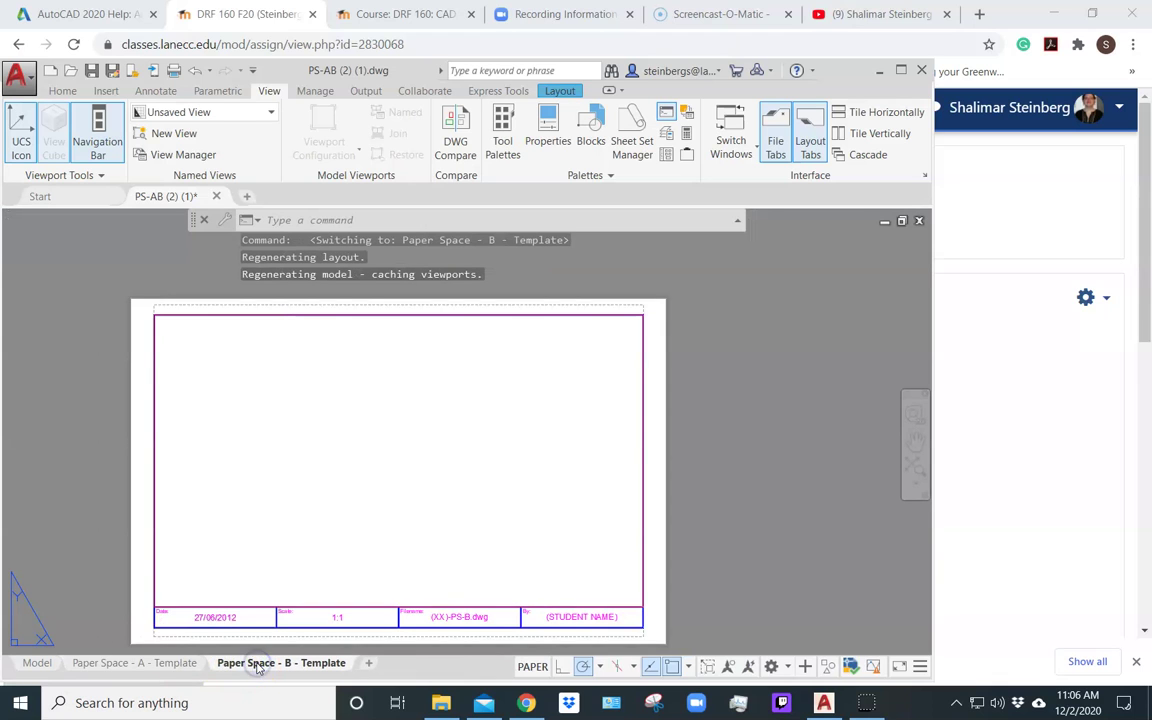
left_click(37, 663)
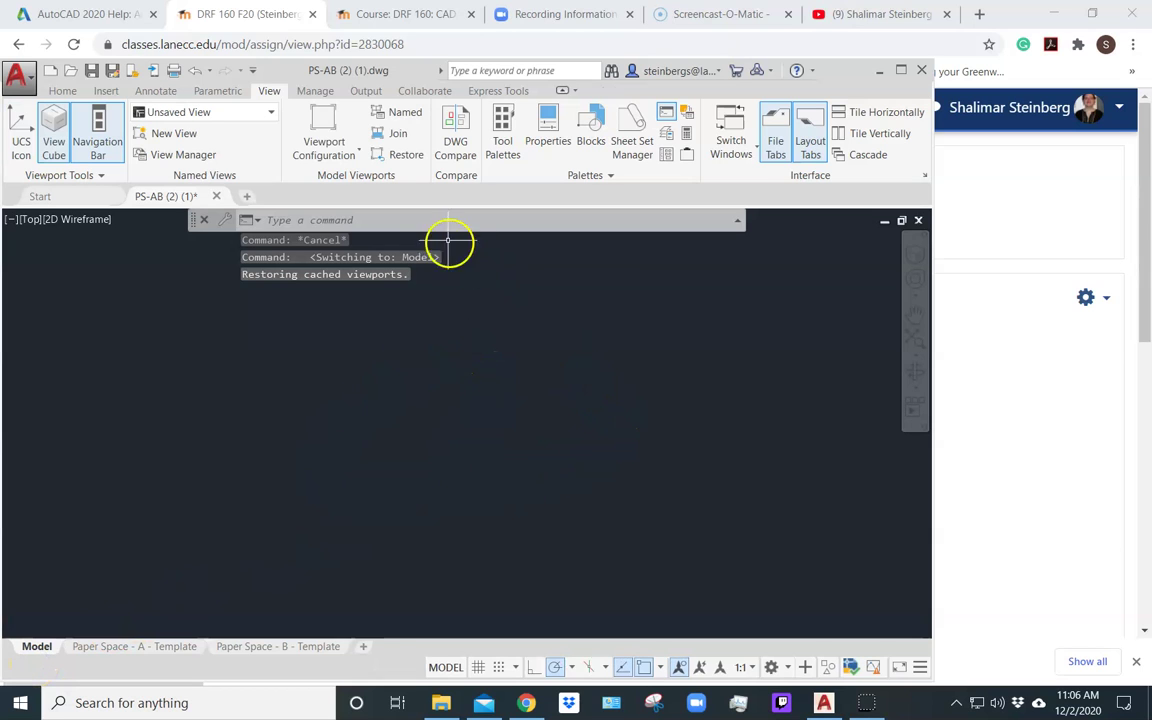
Switch to the browser, download and open XRefs Instructions.pdf, and read up to the section on attaching an X-ref.
left_click(258, 15)
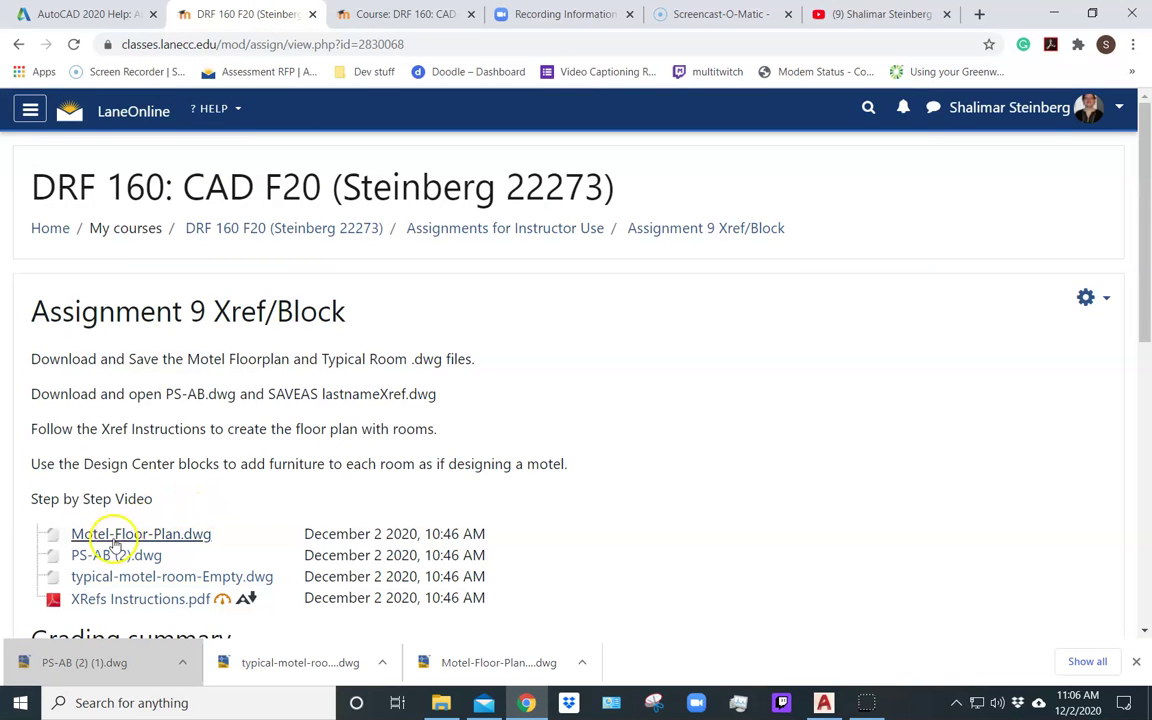
left_click(80, 599)
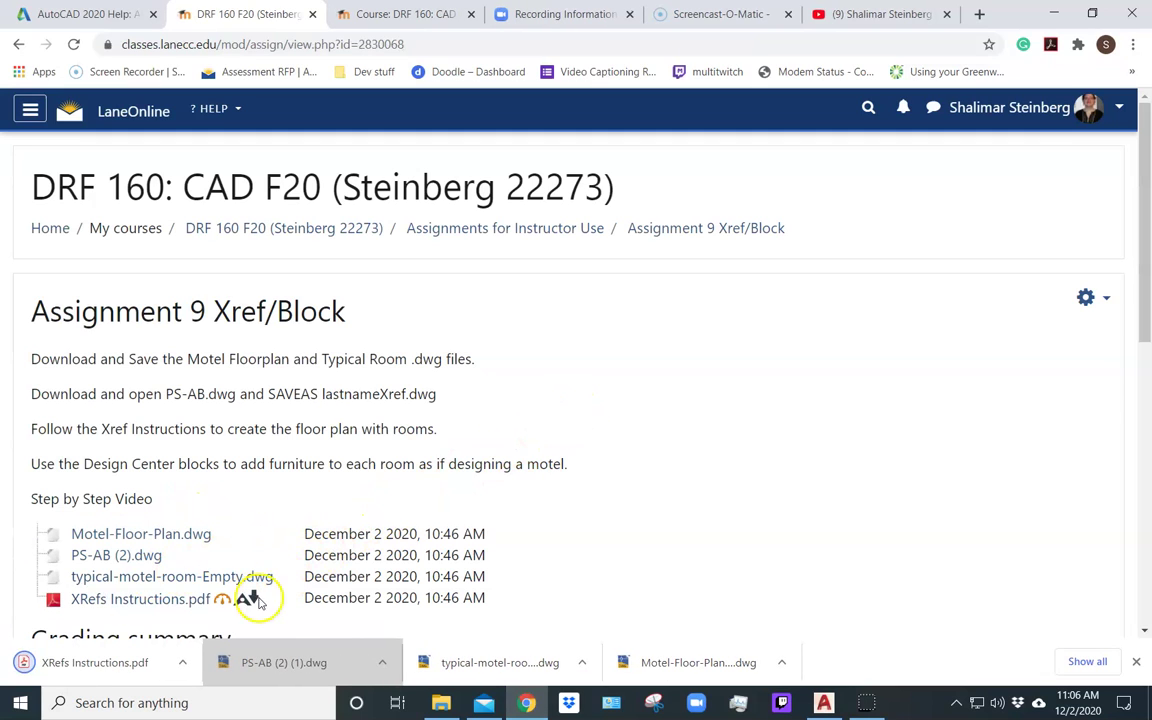
left_click(108, 662)
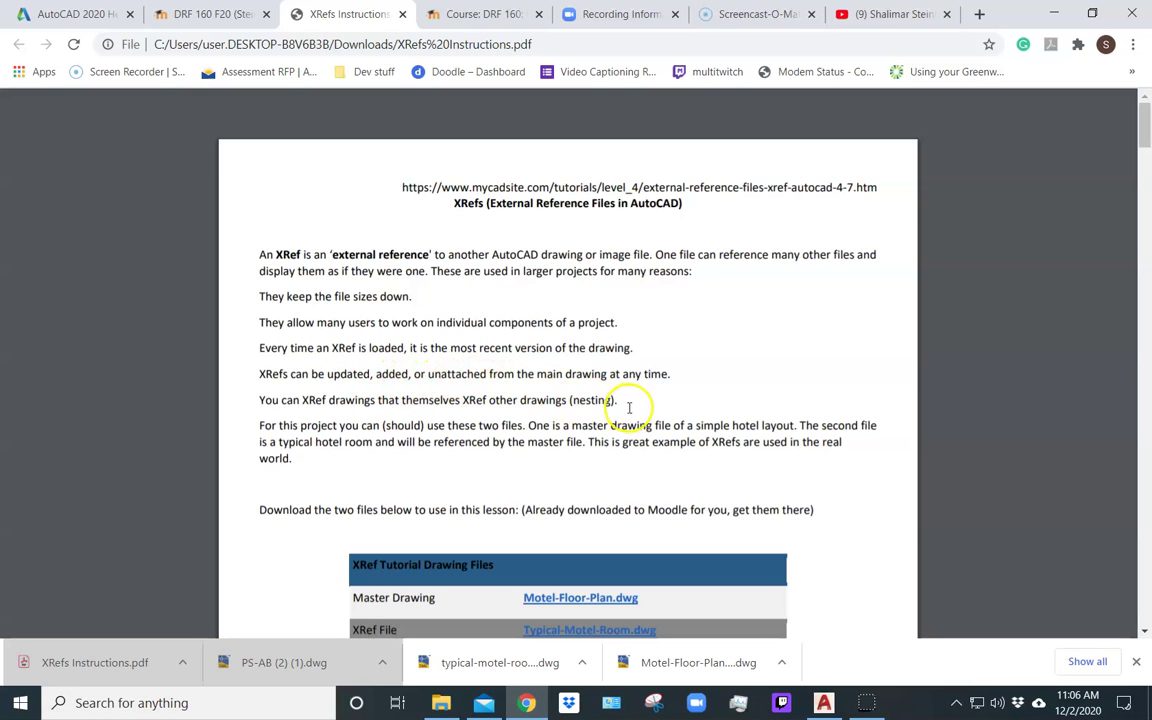
scroll(577, 460, "down", 1)
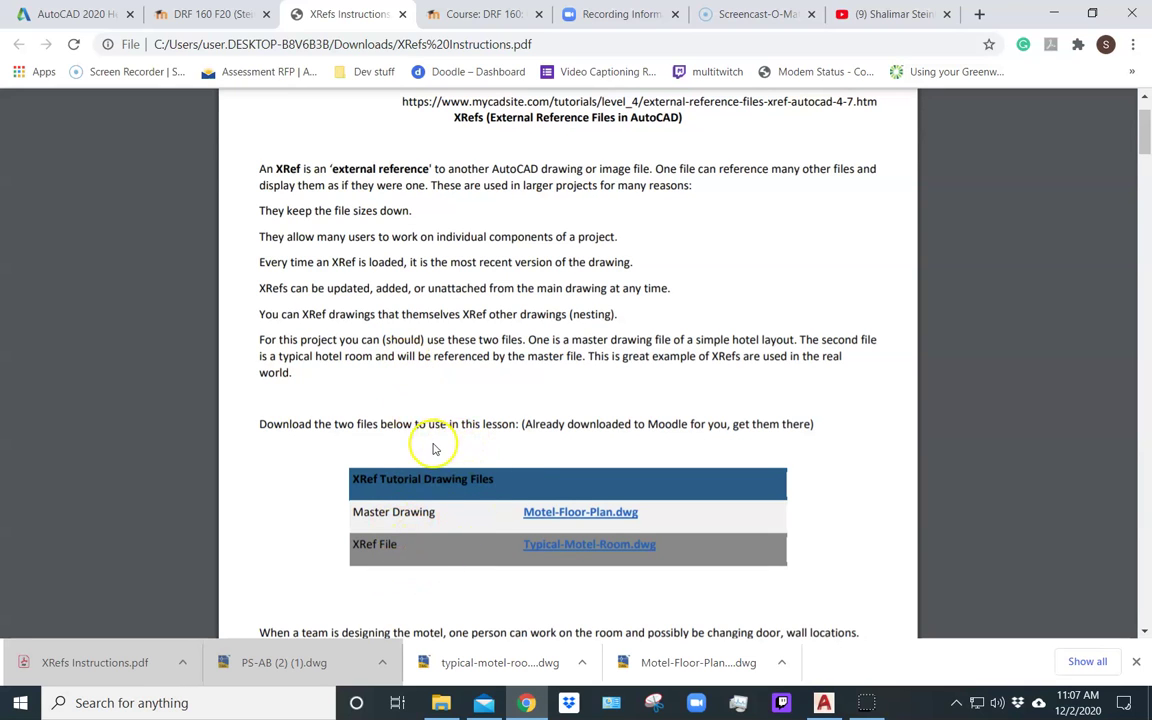
scroll(433, 449, "down", 3)
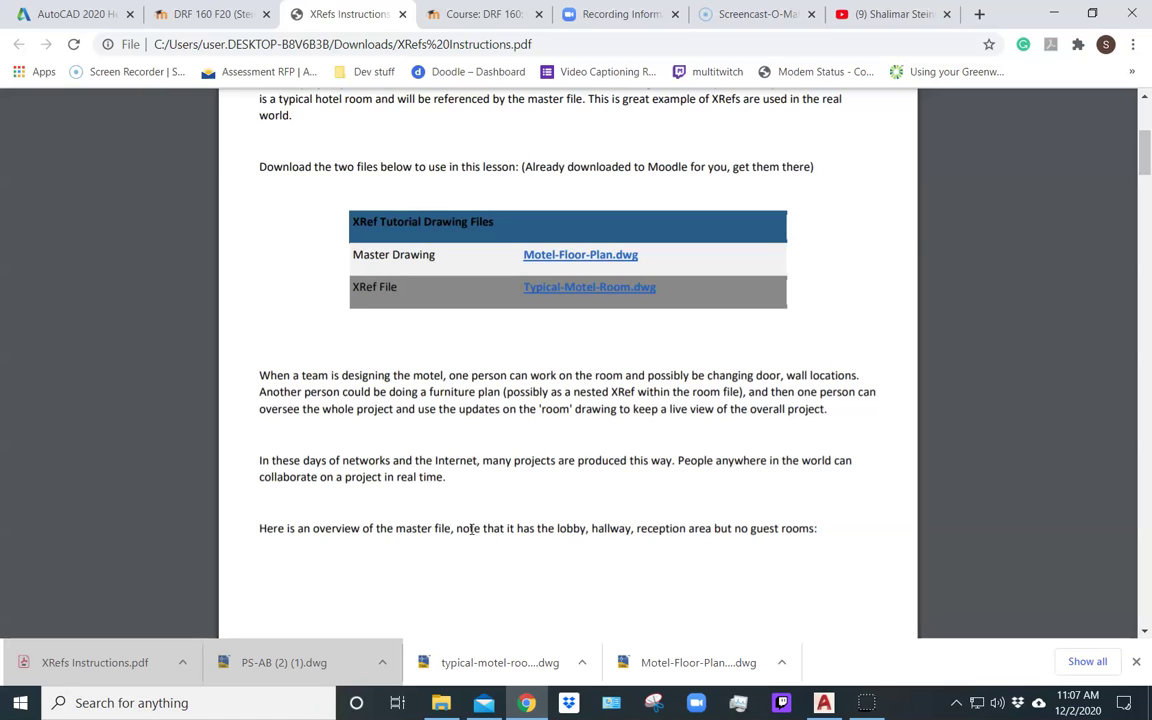
scroll(470, 529, "down", 5)
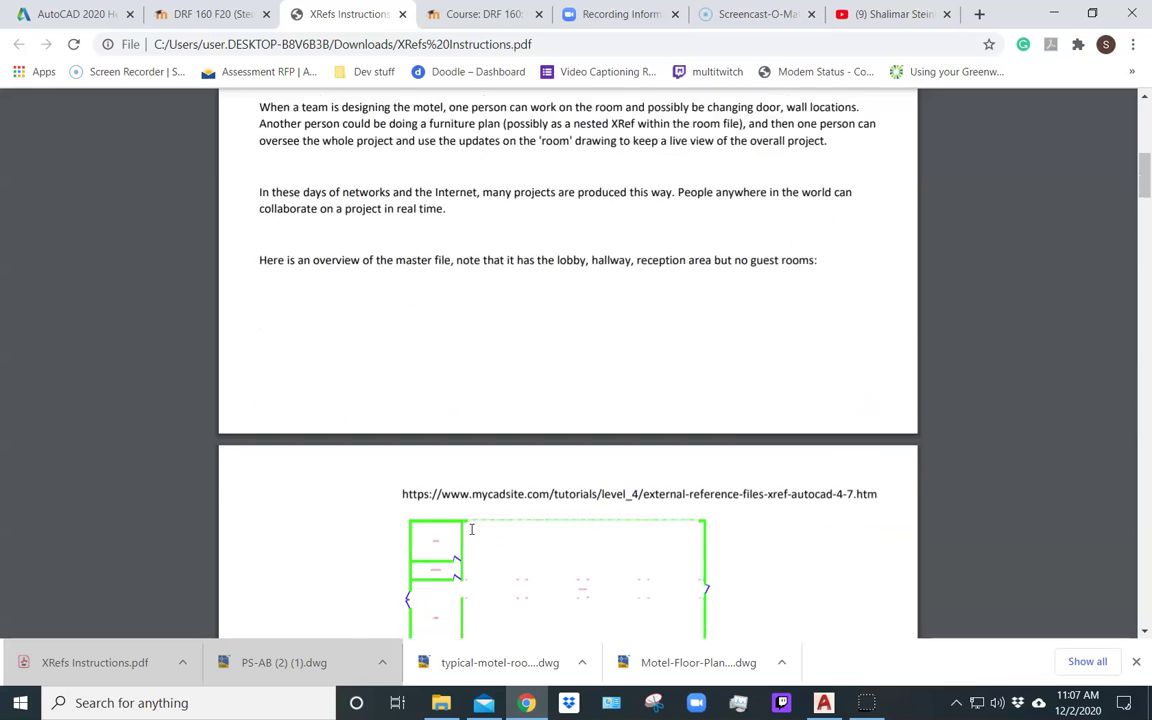
scroll(472, 529, "down", 1)
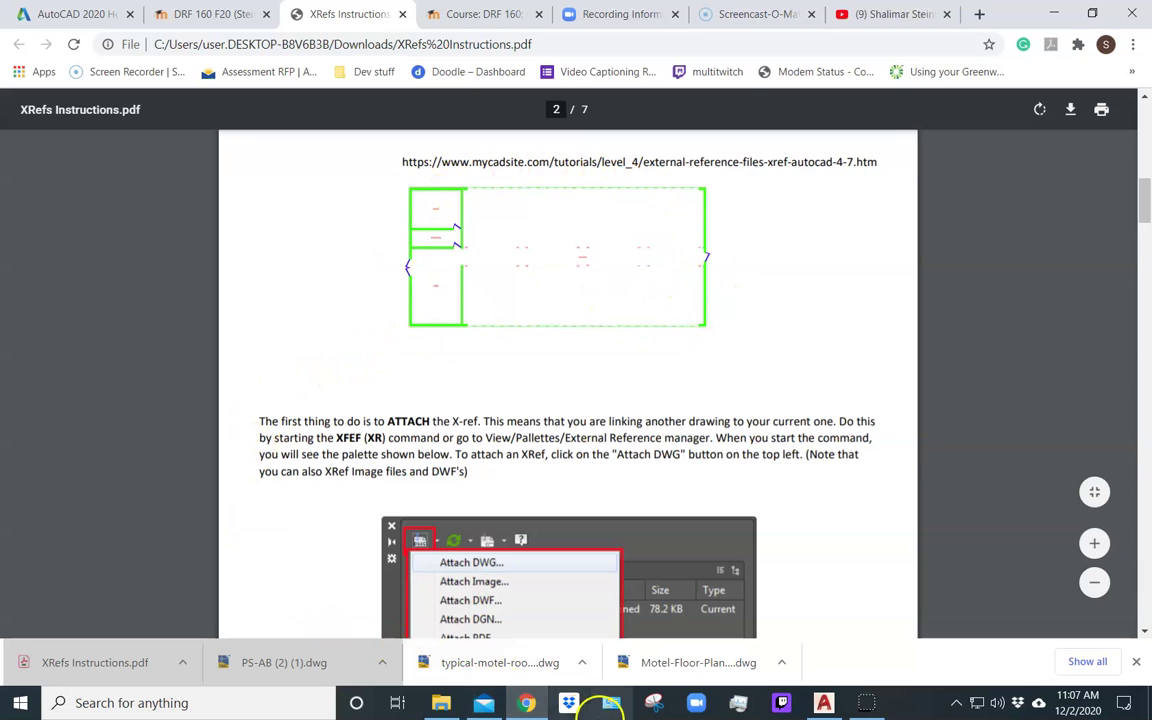
Switch to AutoCAD, maximize its window and display the External References palette.
left_click(821, 704)
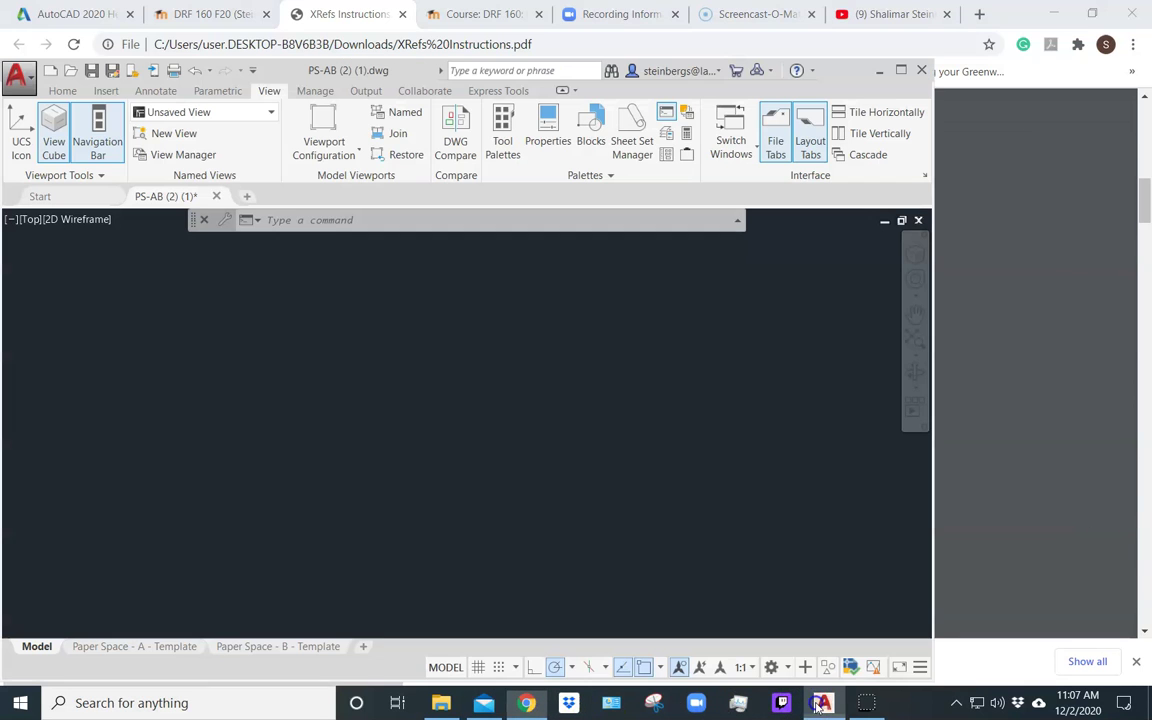
left_click(904, 70)
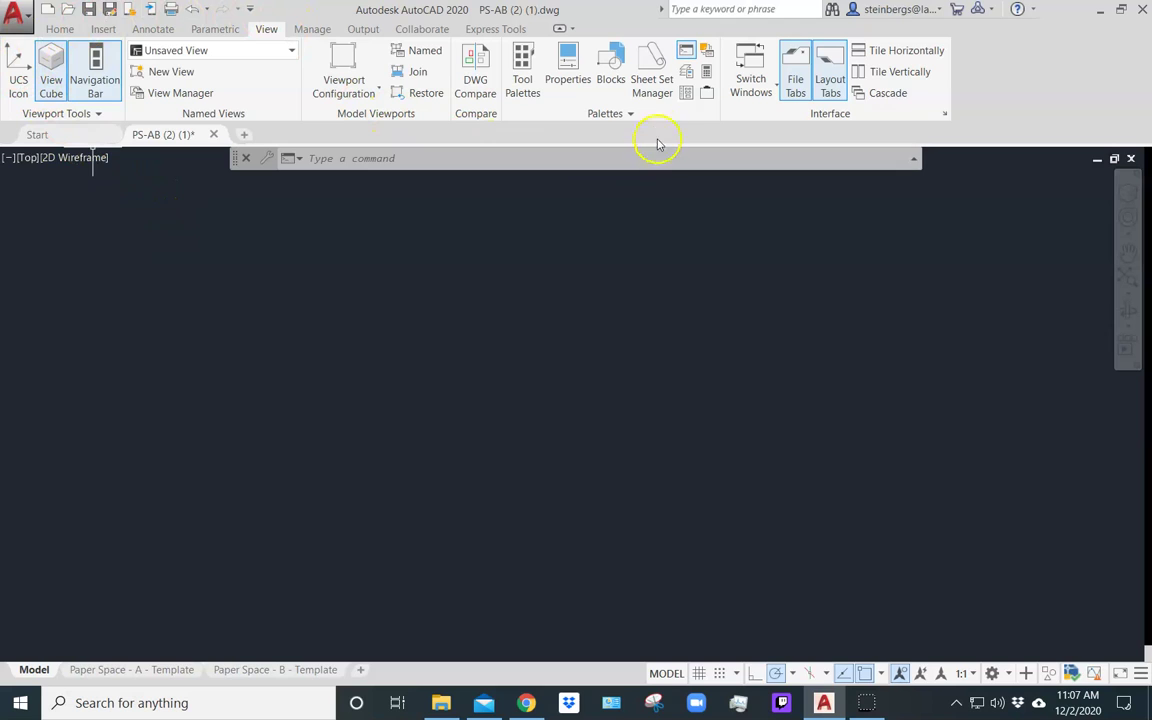
left_click(707, 93)
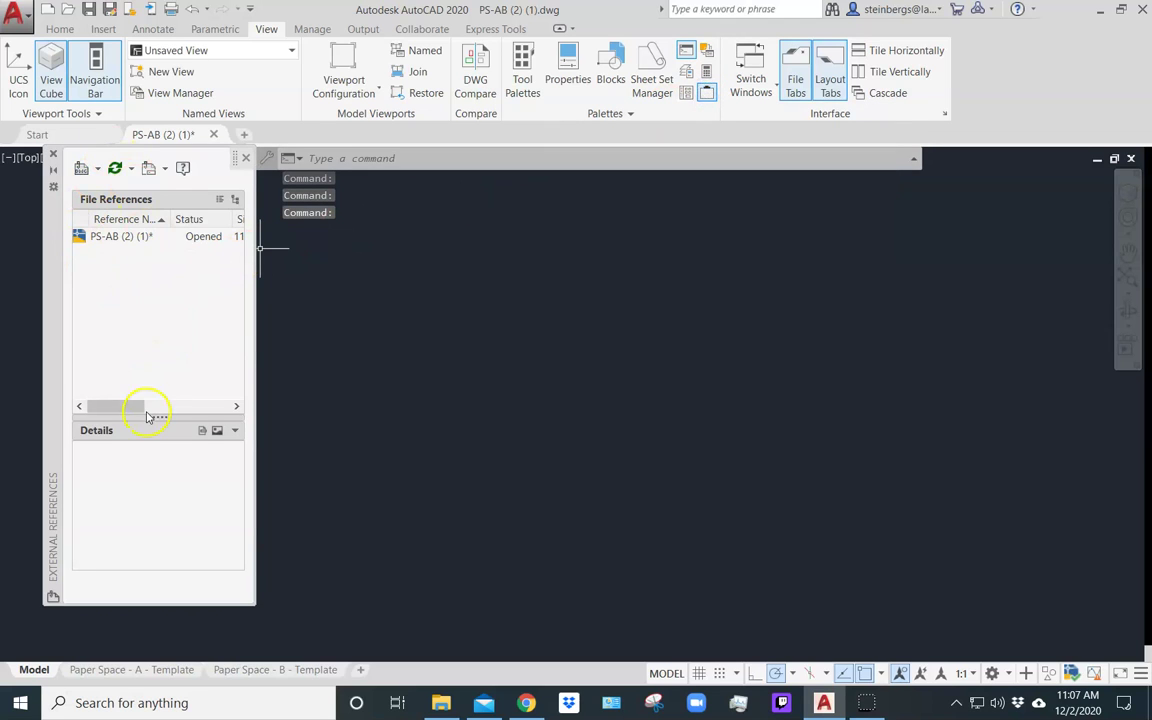
Attach the Motel-Floor-Plan drawing as an external reference with its insertion point at 0,0.
left_click(82, 169)
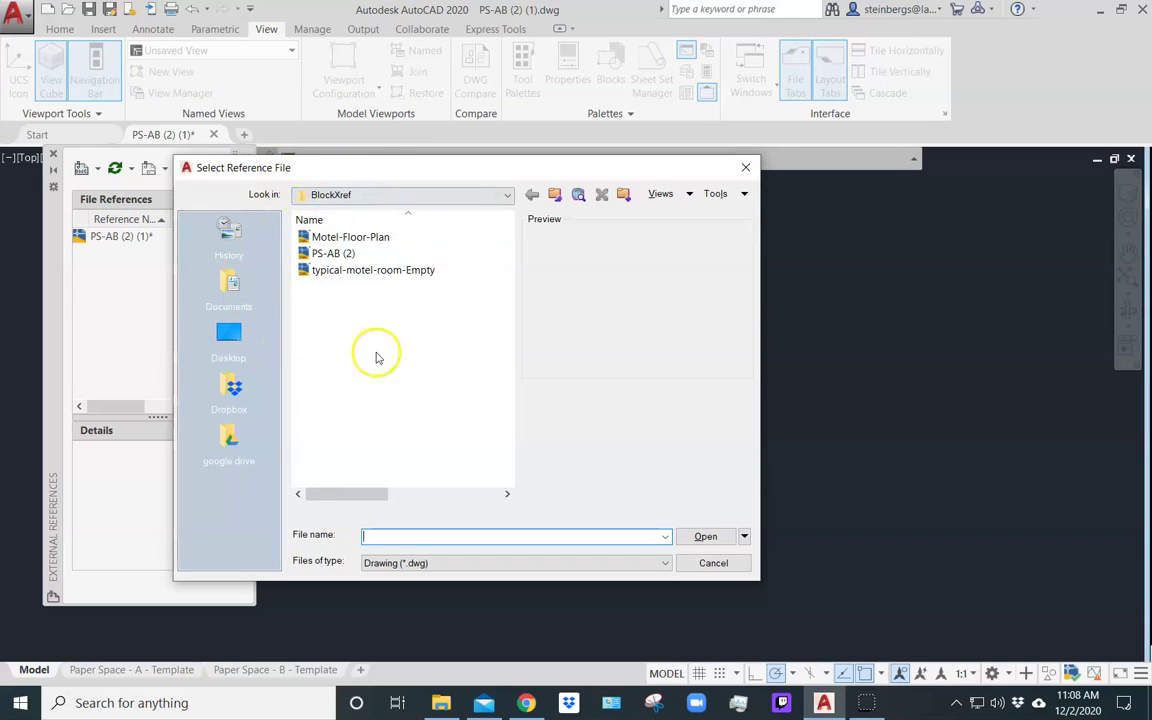
left_click(325, 242)
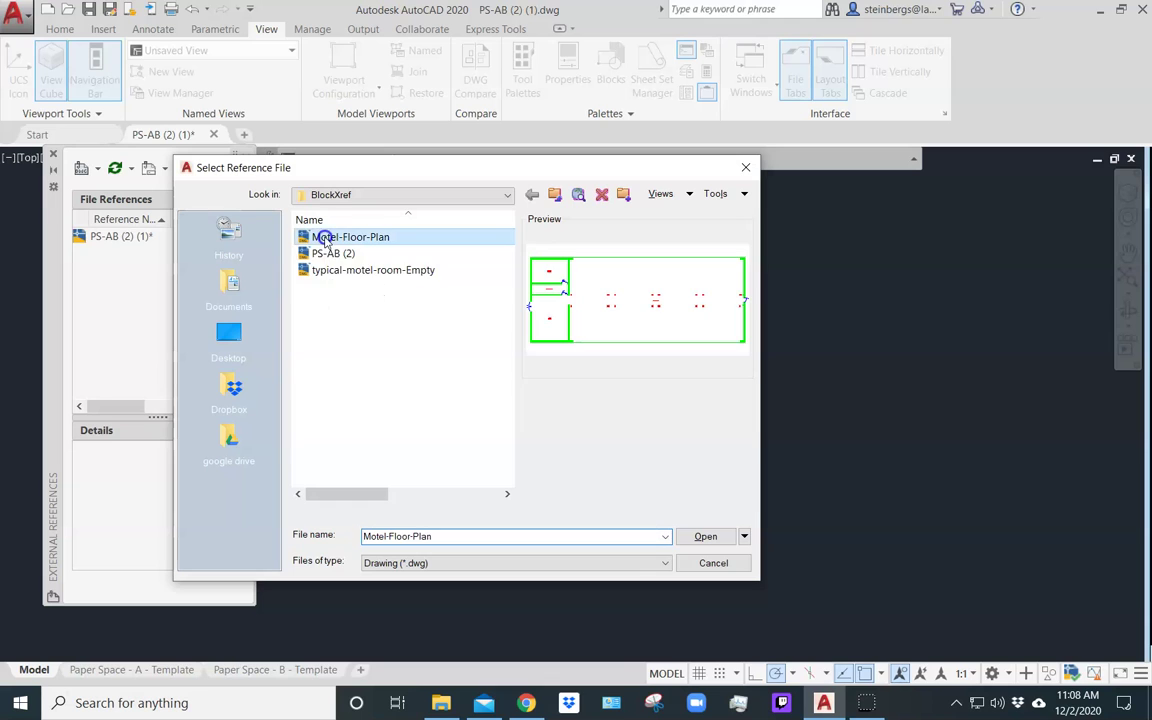
left_click(712, 537)
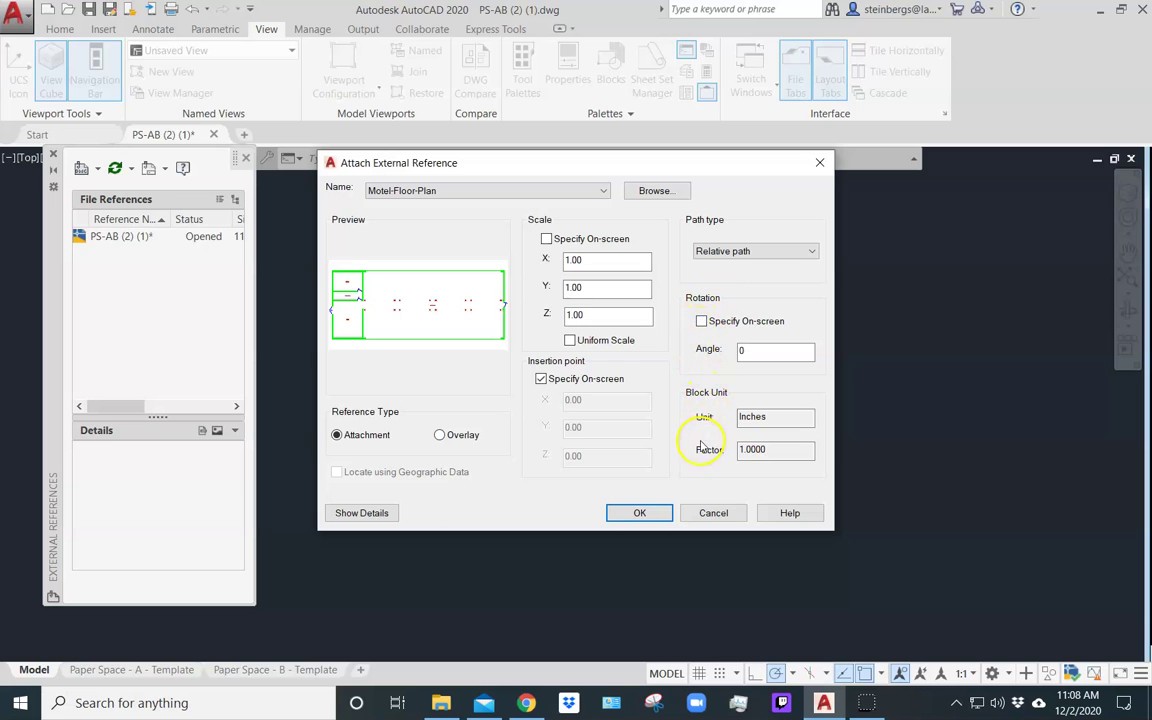
left_click(639, 515)
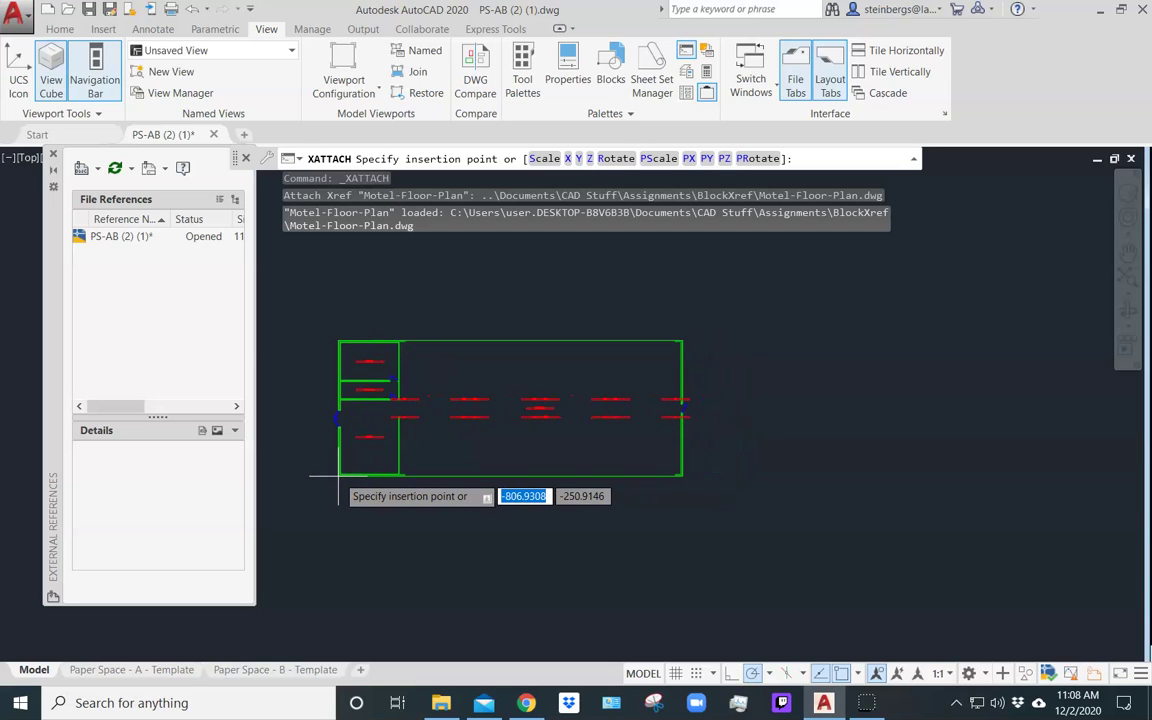
type("0")
key("Tab")
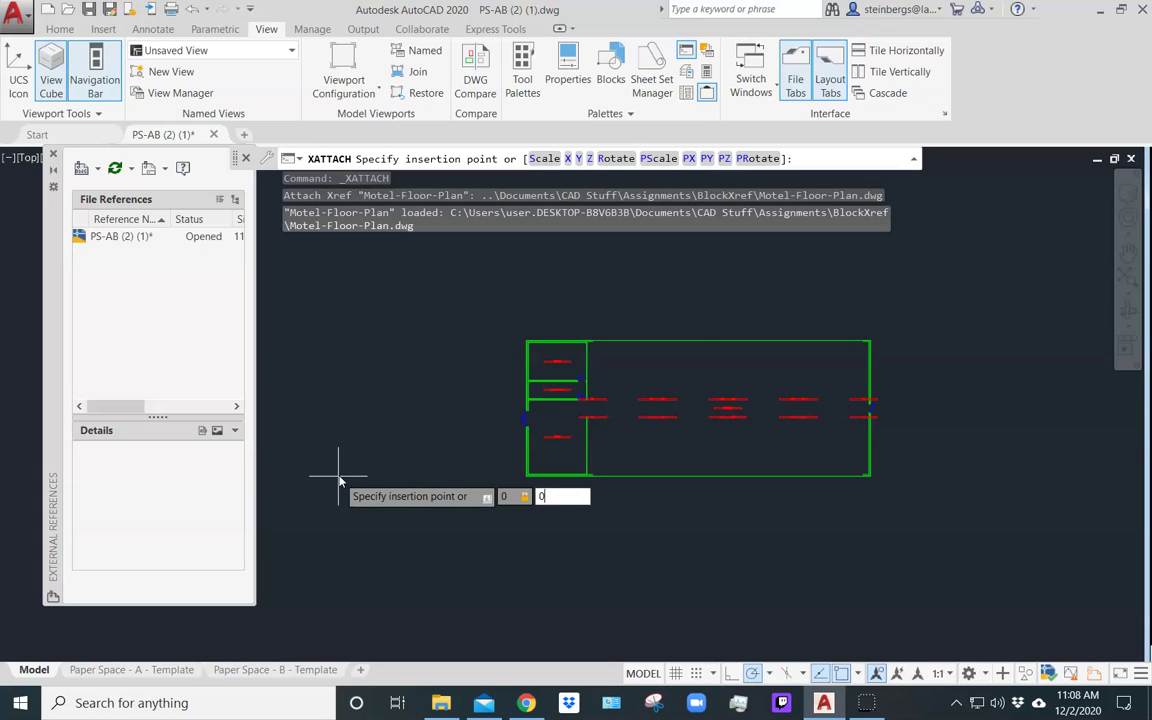
key("Return")
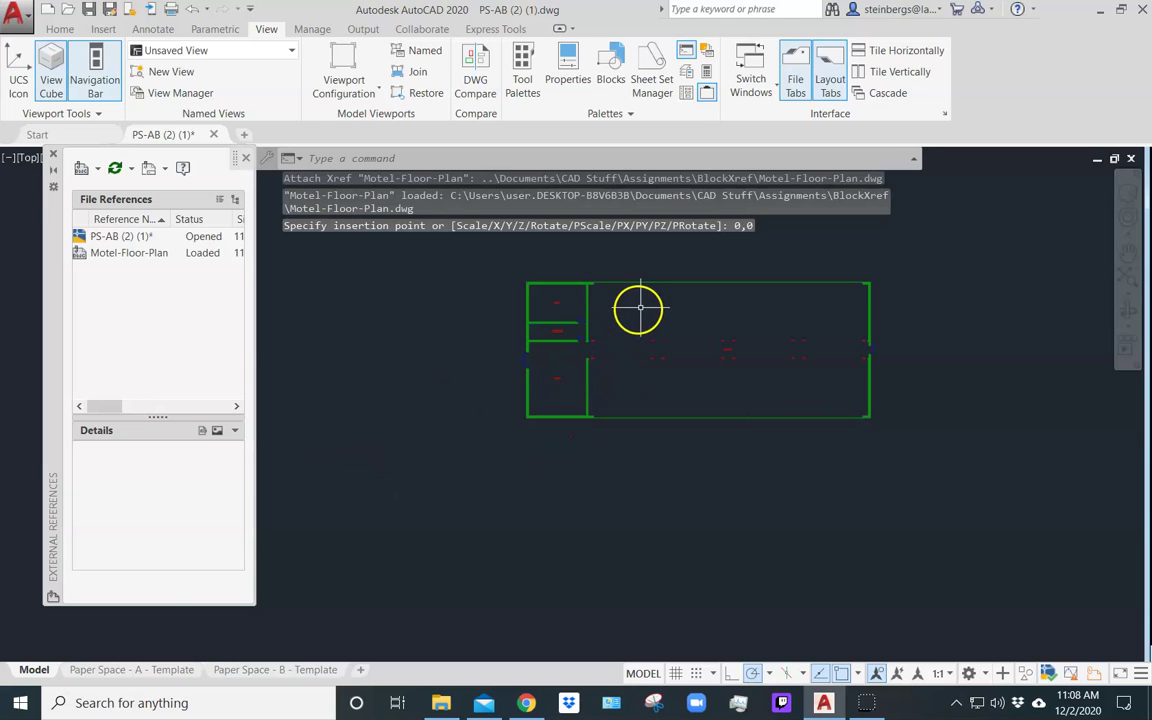
Attach the typical-motel-room-Empty drawing as an external reference, inserting it at the wall end beside the room 100 doorway.
scroll(638, 309, "up", 5)
scroll(636, 322, "down", 3)
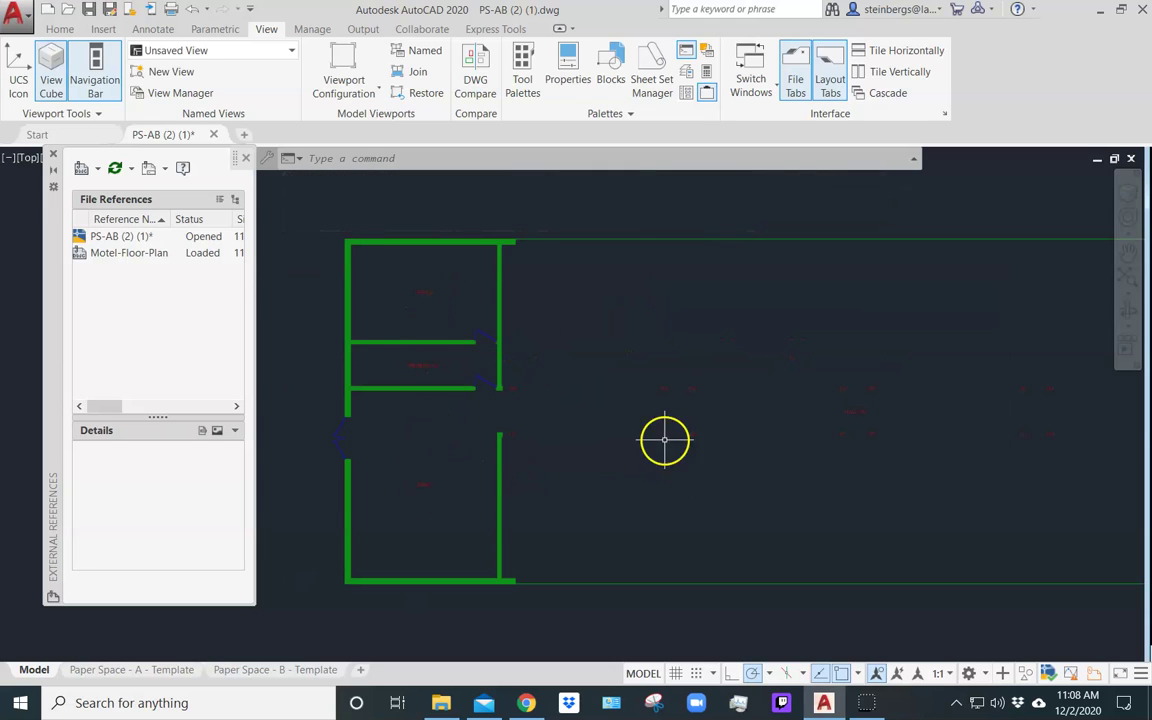
scroll(673, 412, "up", 2)
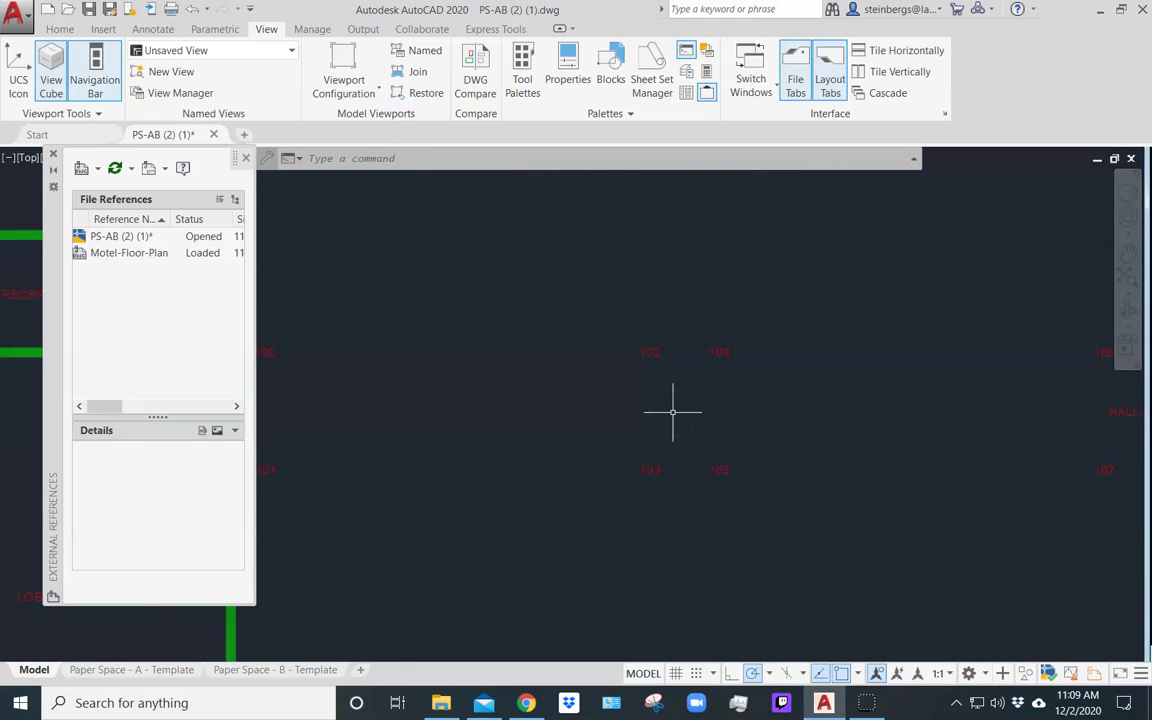
scroll(673, 412, "down", 2)
middle_click_drag(653, 337, 573, 329)
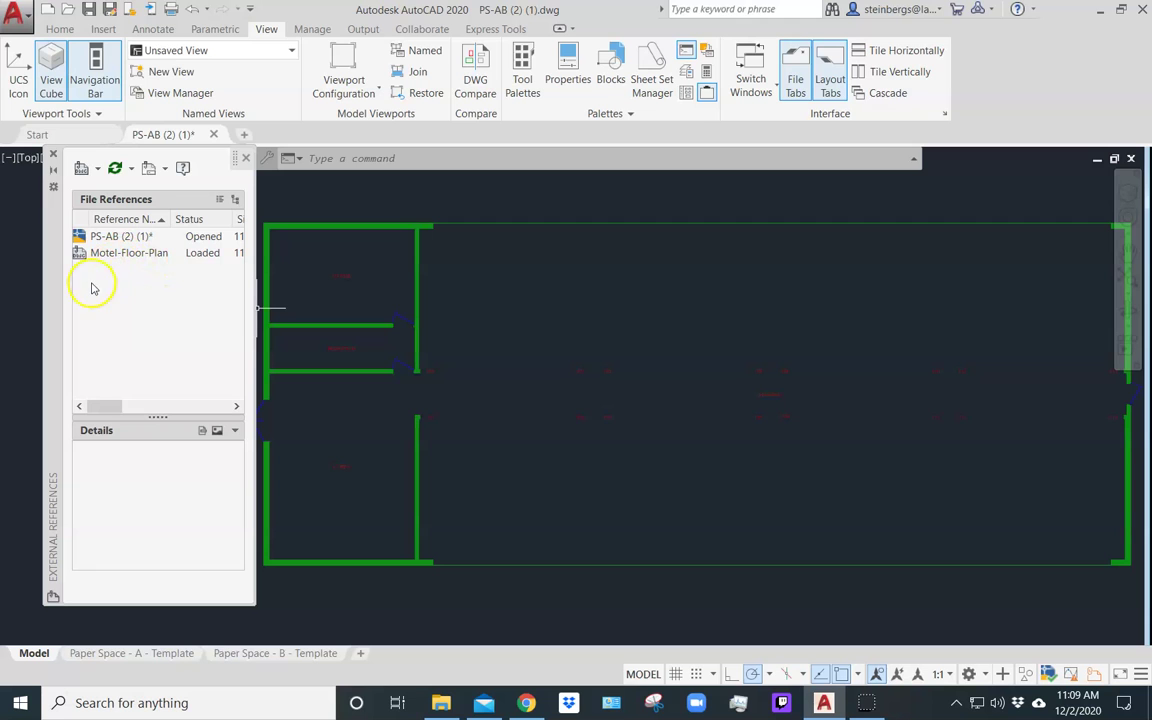
left_click(82, 168)
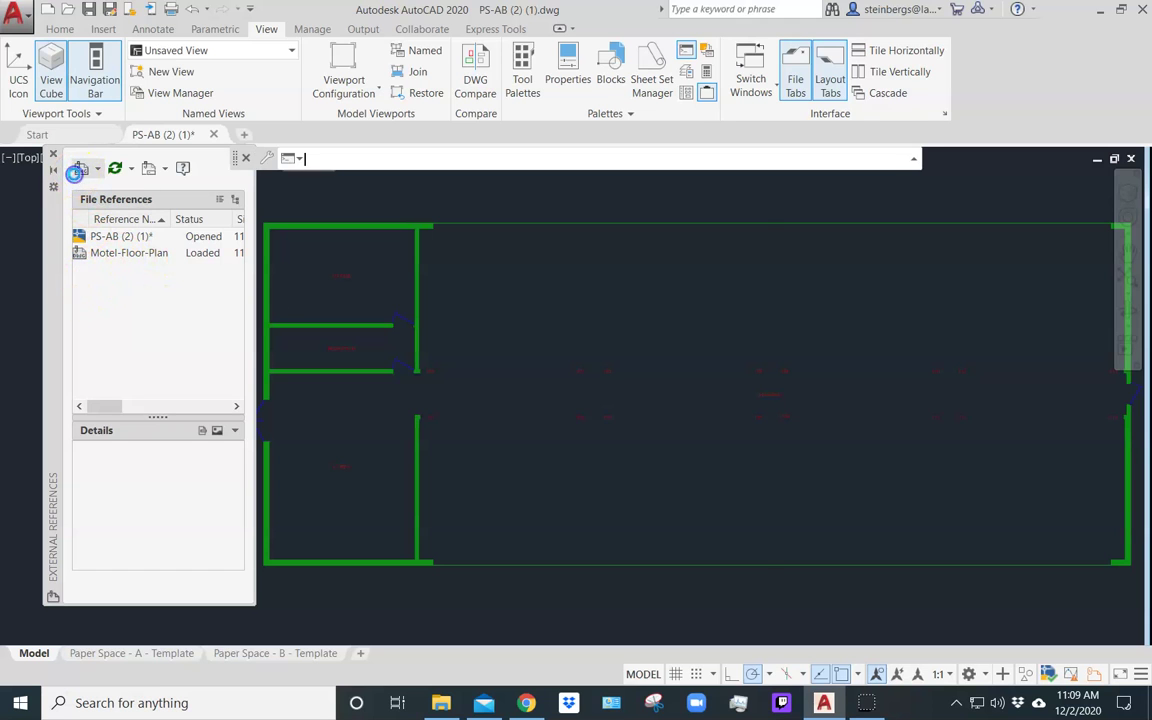
left_click(376, 272)
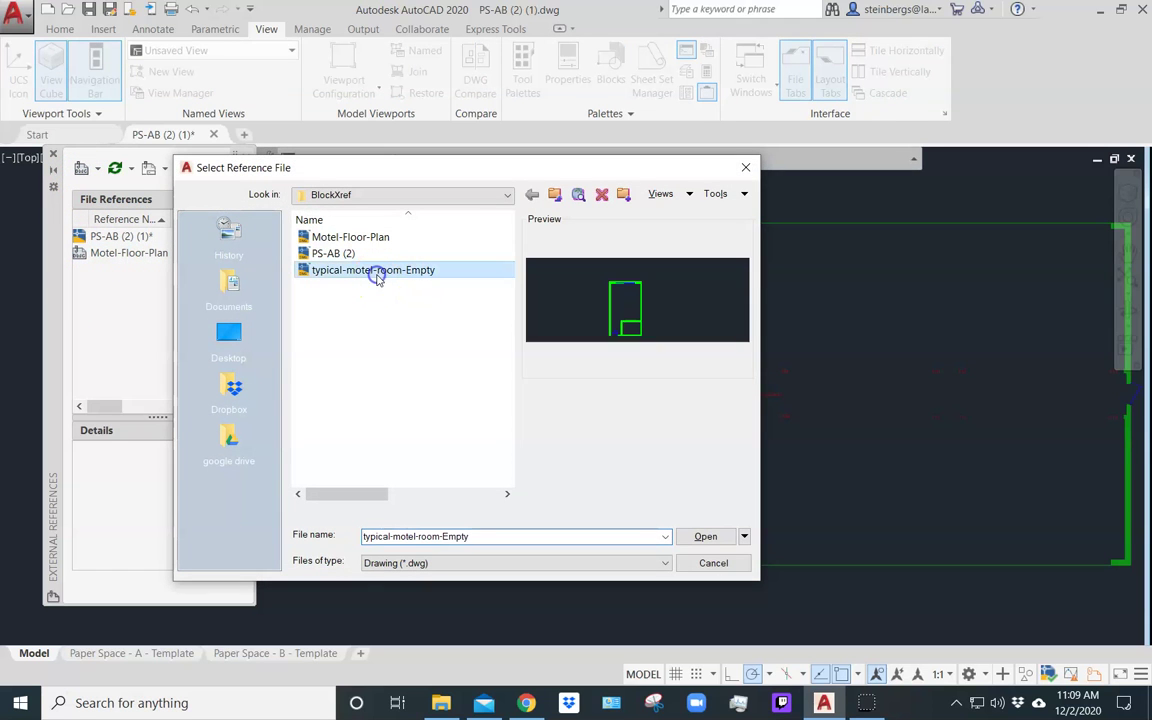
left_click(705, 537)
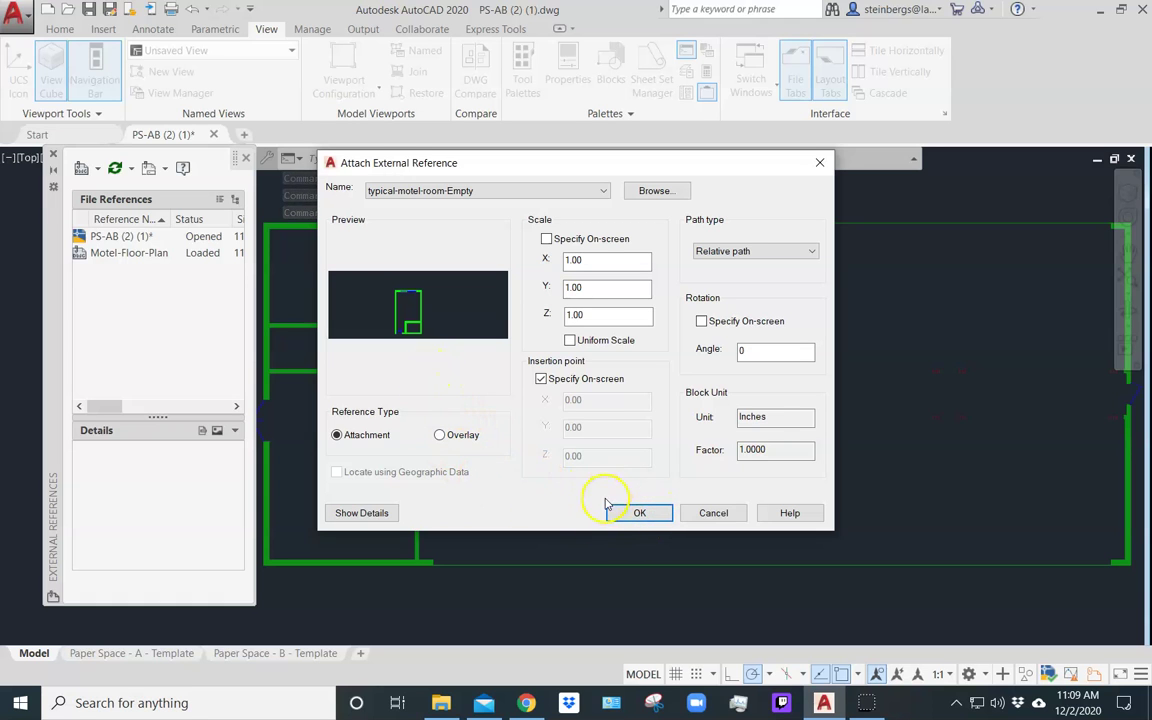
left_click(639, 513)
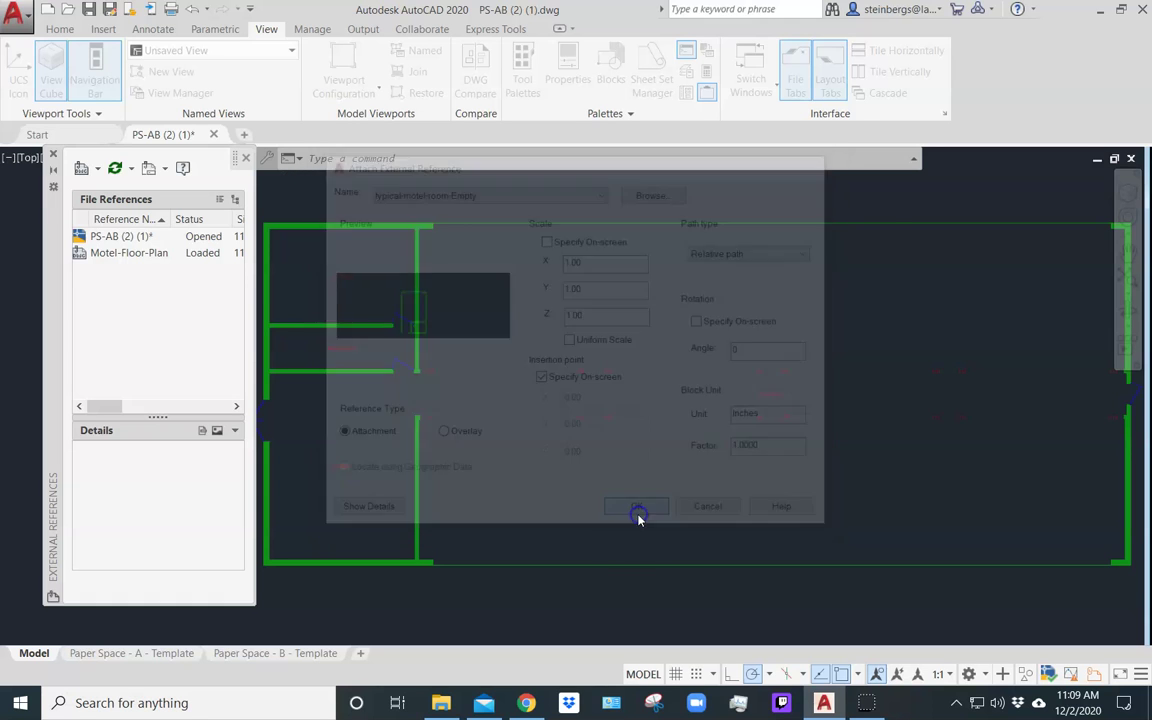
scroll(419, 374, "up", 2)
scroll(419, 374, "up", 4)
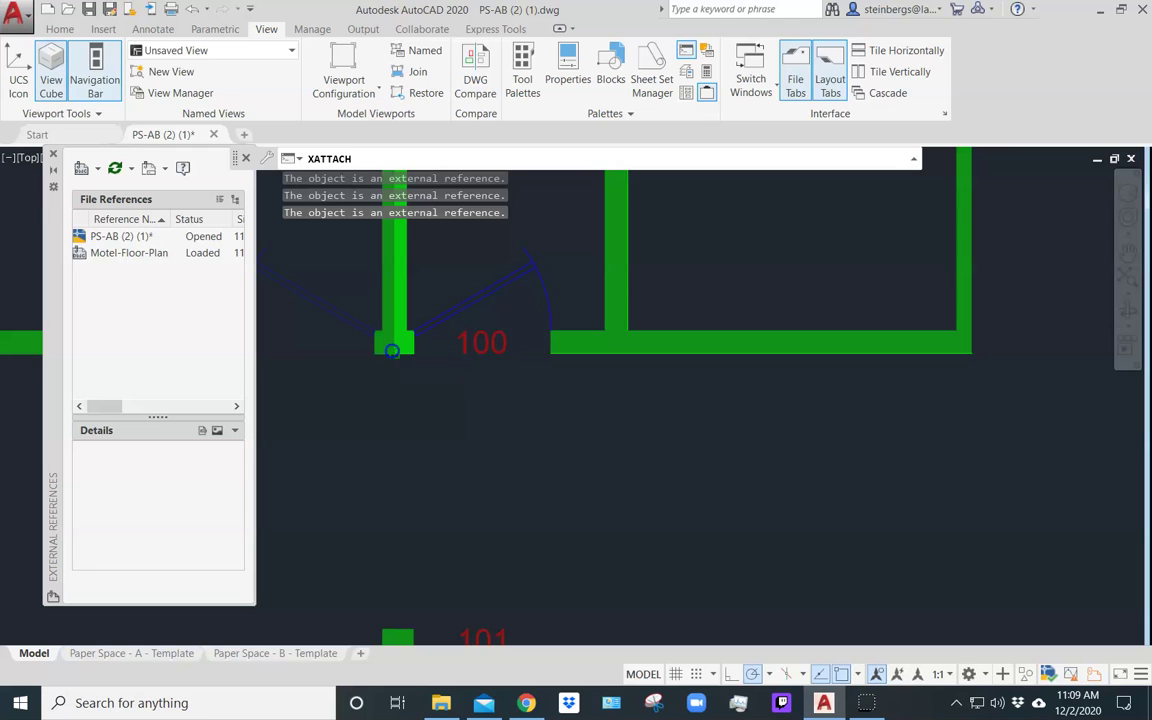
left_click(392, 350)
scroll(787, 438, "down", 4)
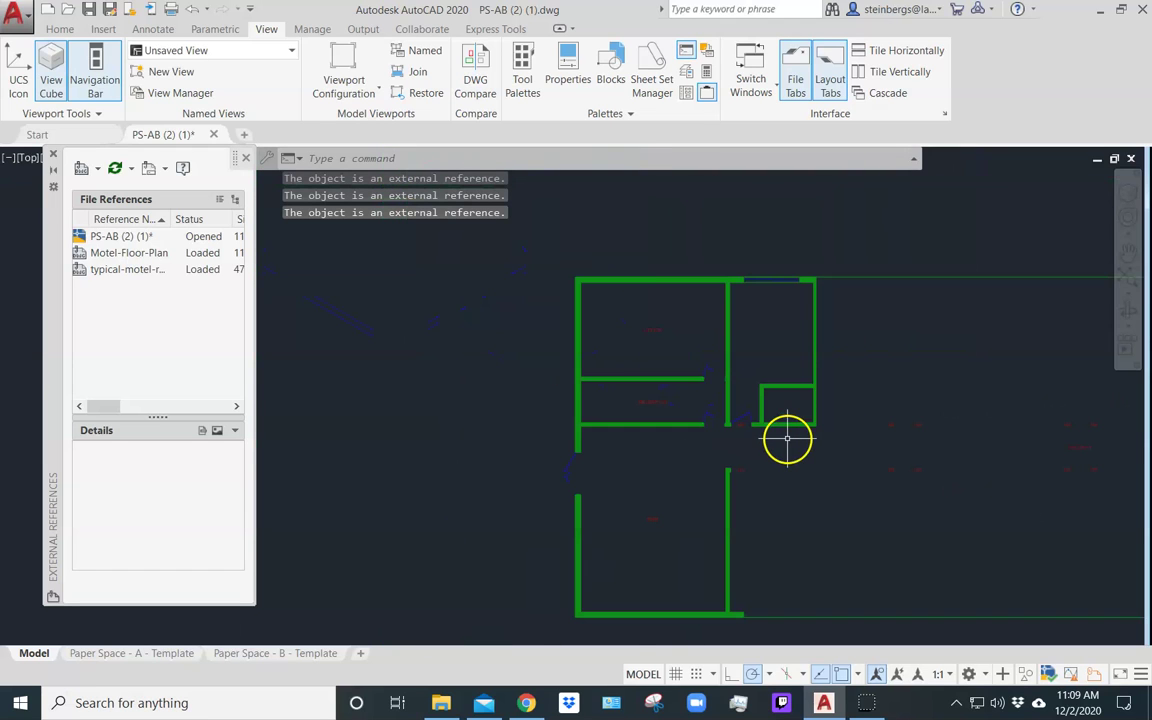
Mirror the attached motel room about the vertical centreline of its wall on the room 102 side, keeping the source room.
middle_click_drag(848, 400, 571, 386)
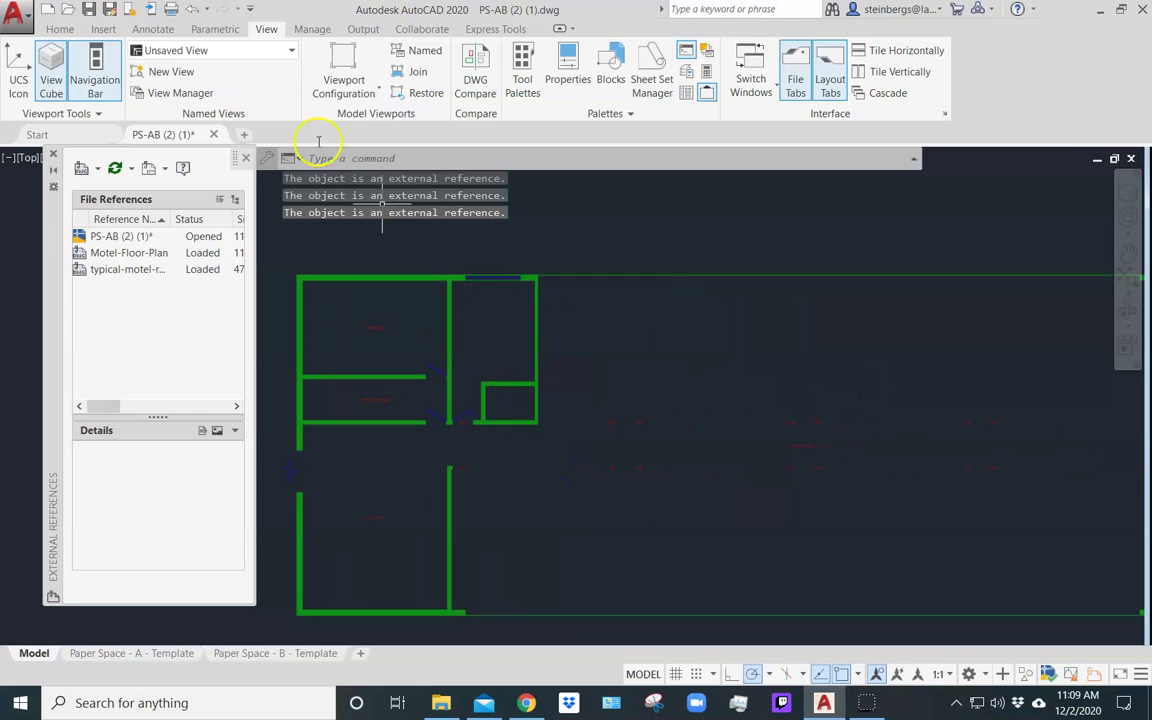
left_click(58, 30)
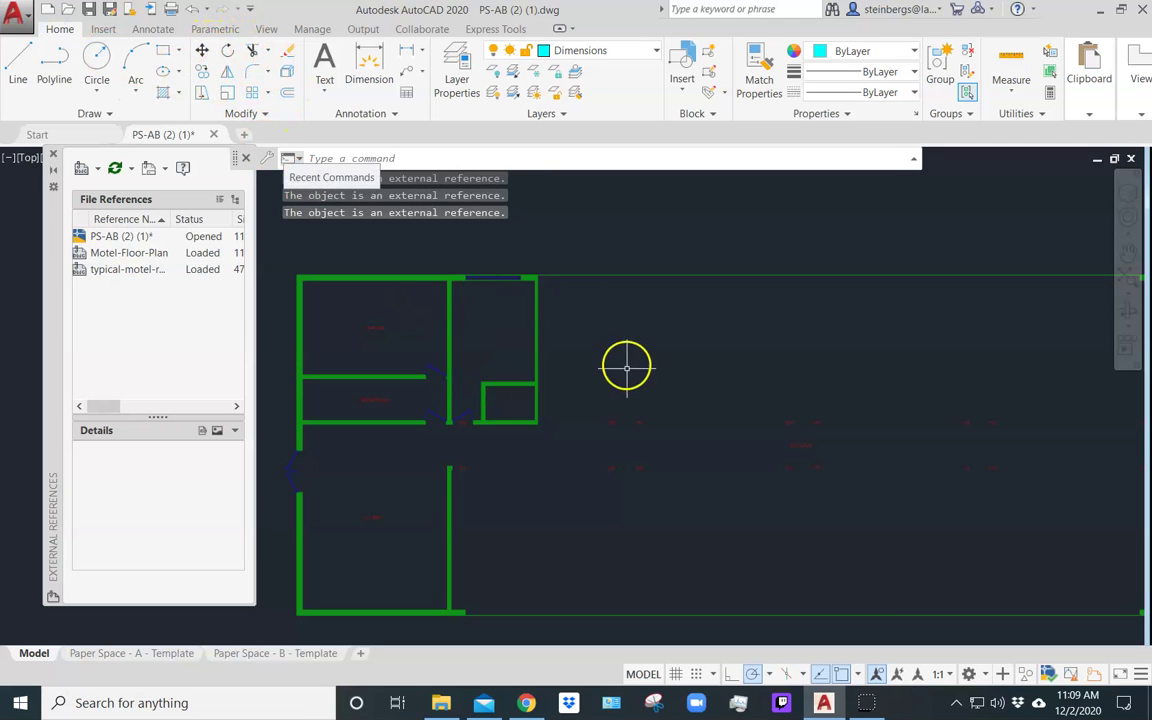
left_click(227, 73)
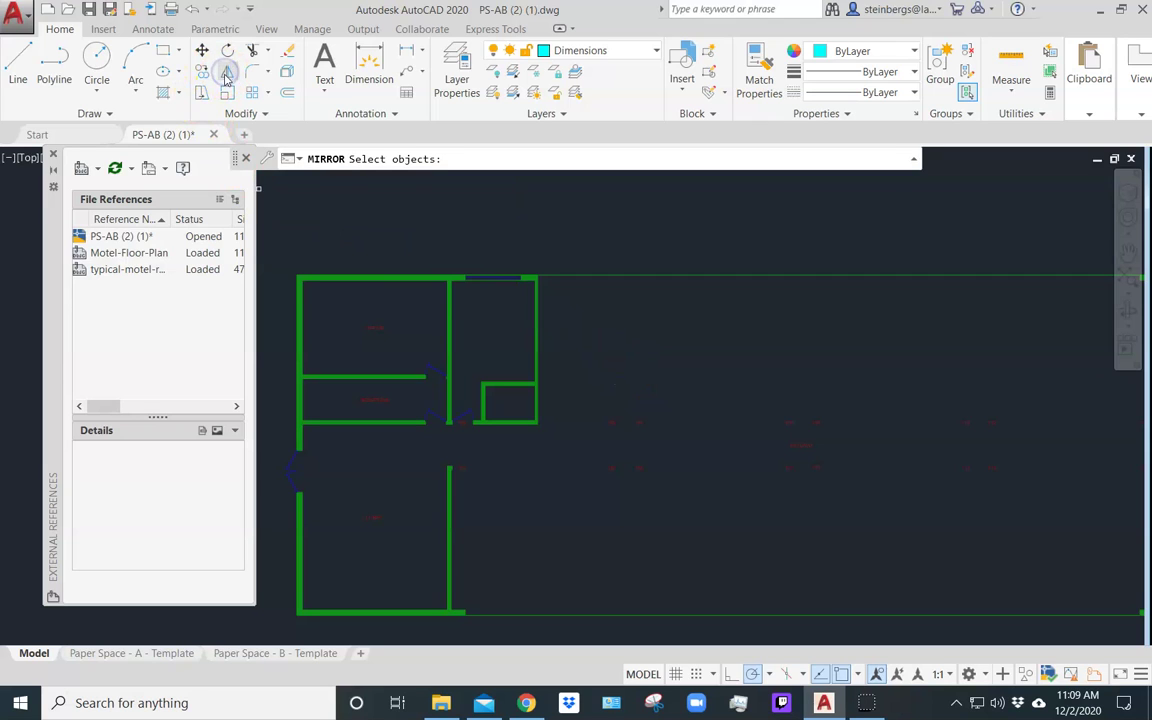
left_click(539, 331)
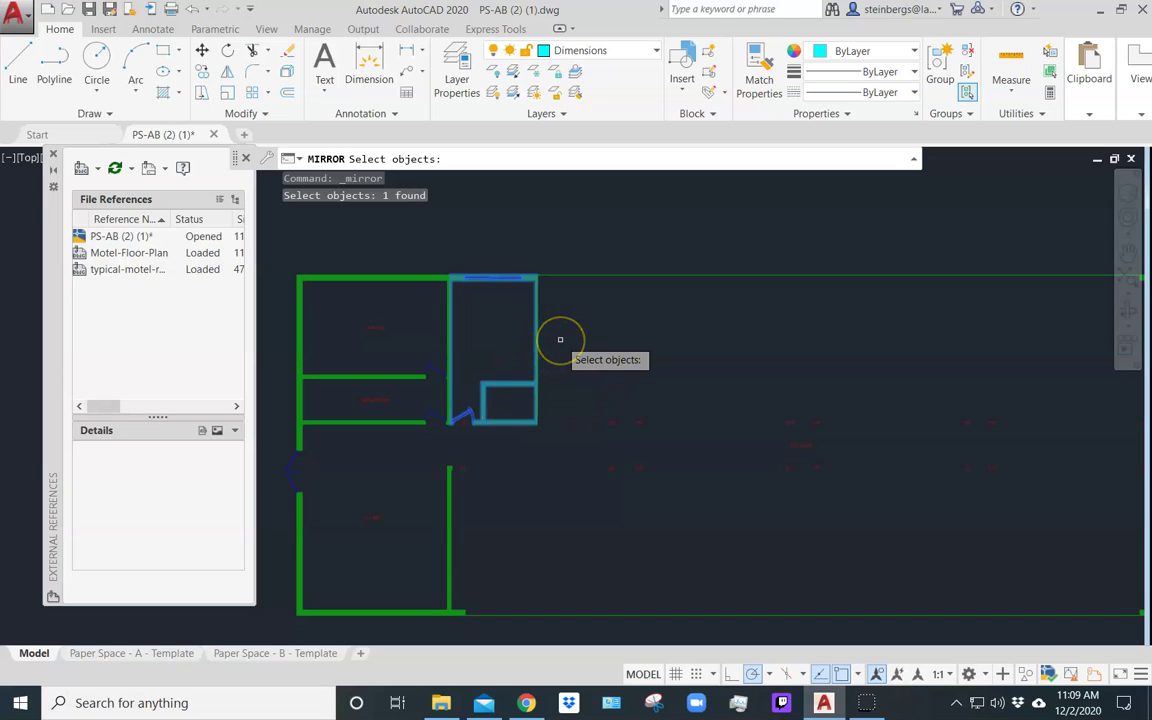
key("Return")
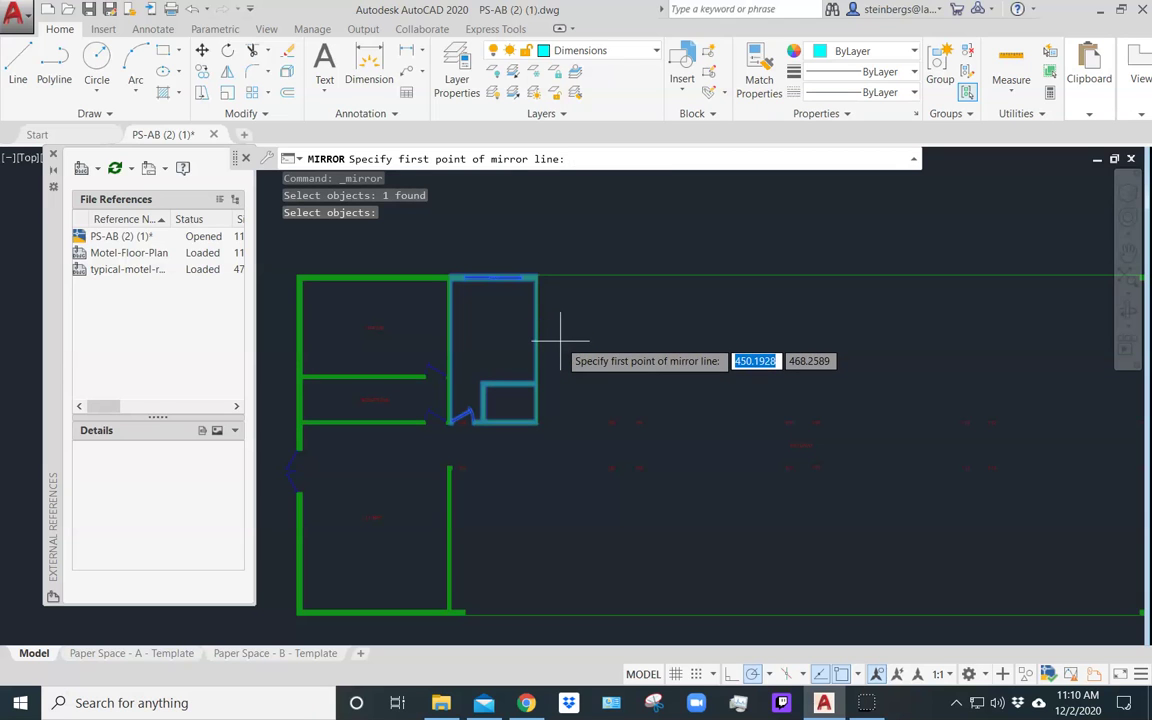
scroll(534, 427, "up", 6)
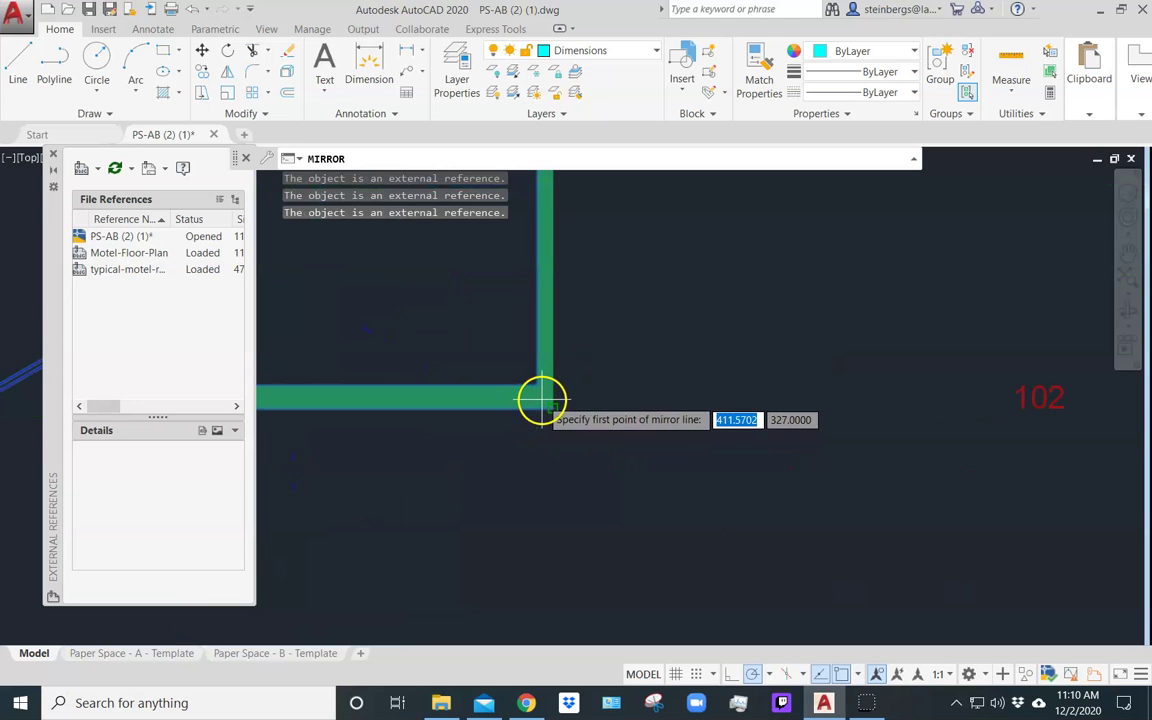
scroll(543, 396, "up", 3)
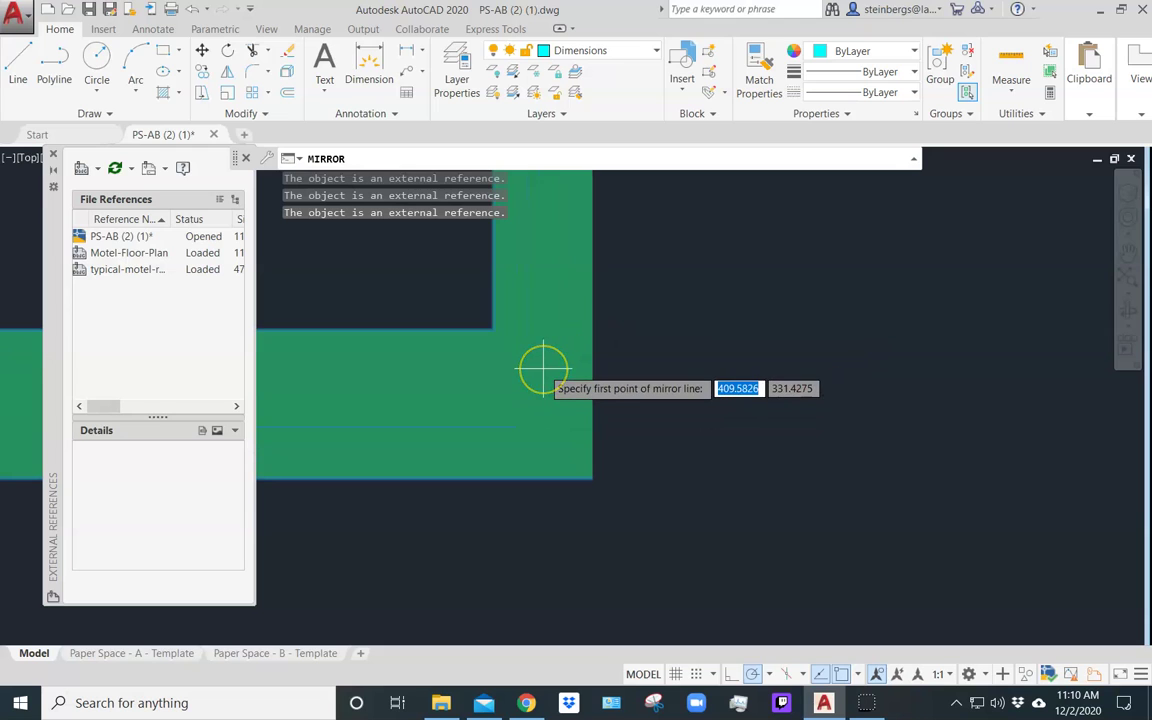
scroll(543, 368, "down", 3)
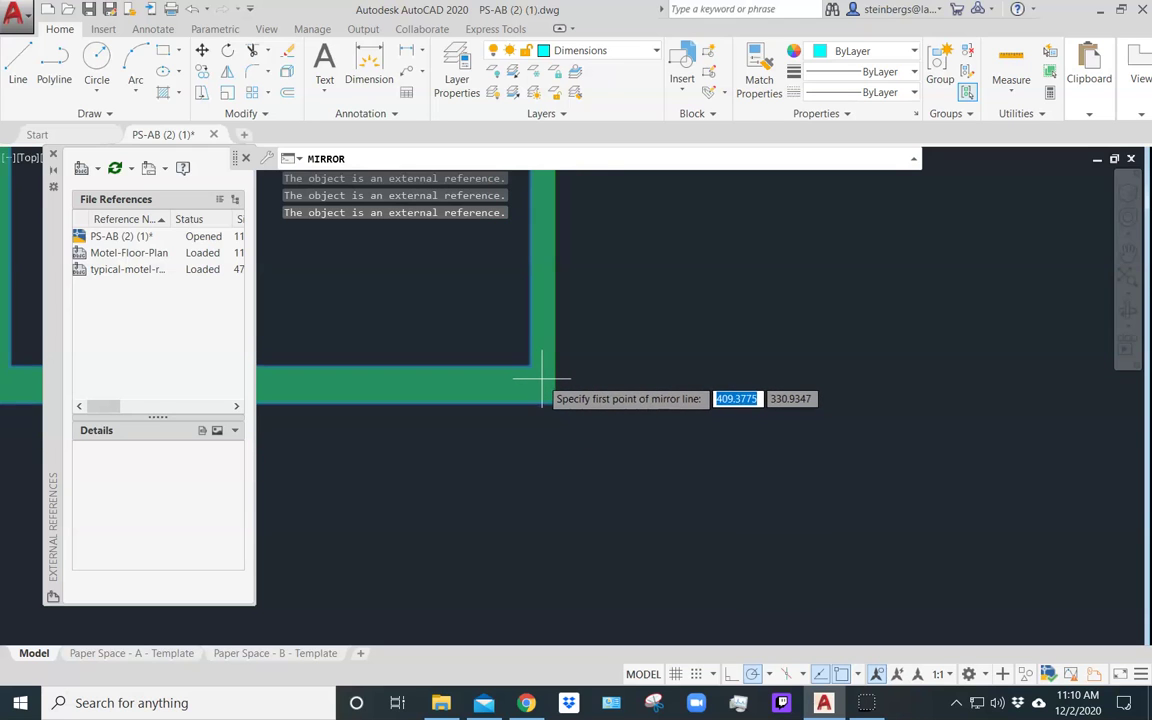
scroll(543, 378, "down", 2)
scroll(541, 378, "down", 1)
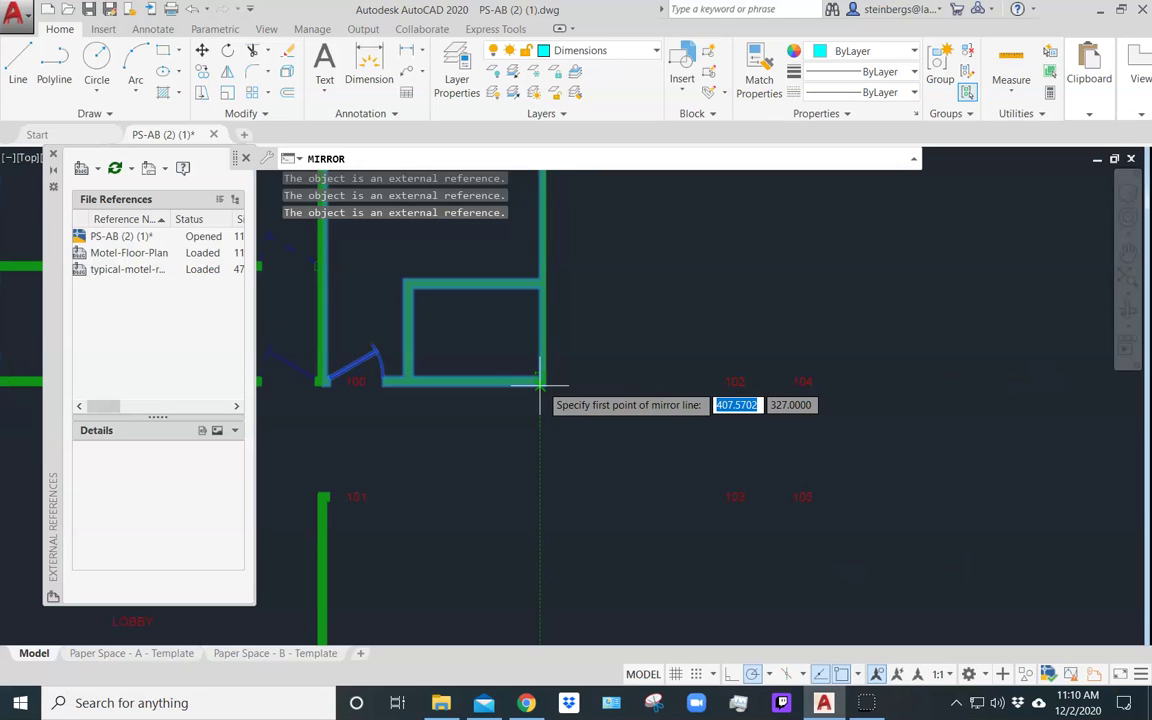
left_click(540, 381)
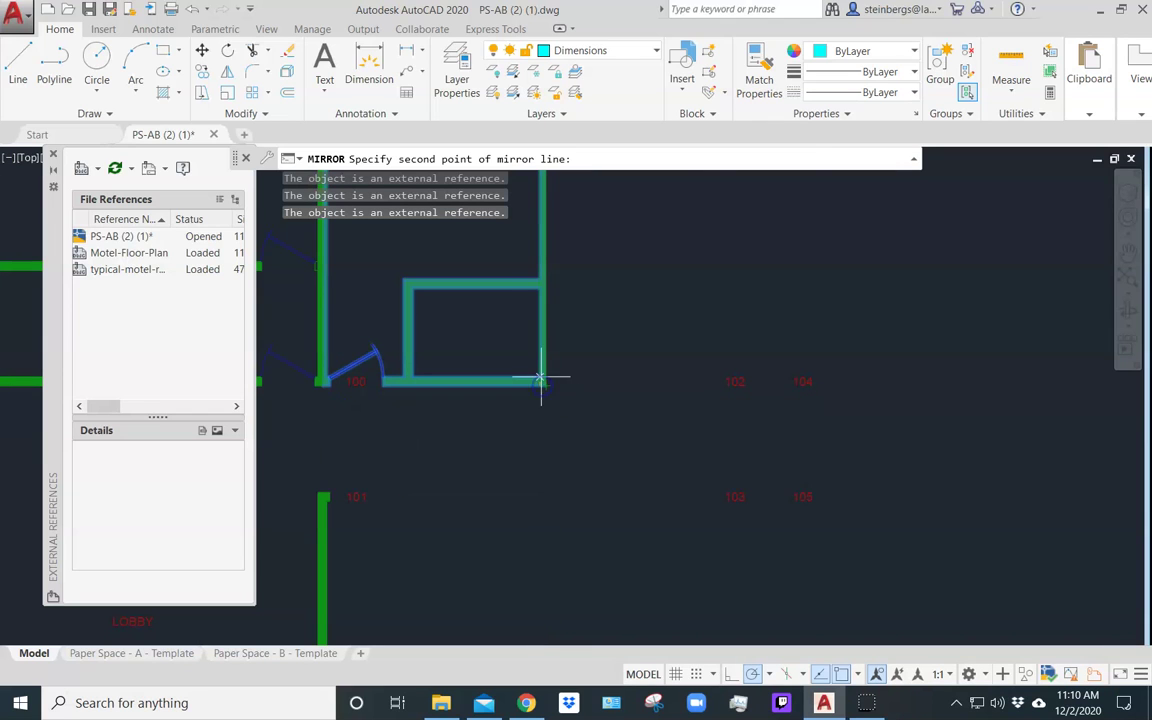
left_click(540, 288)
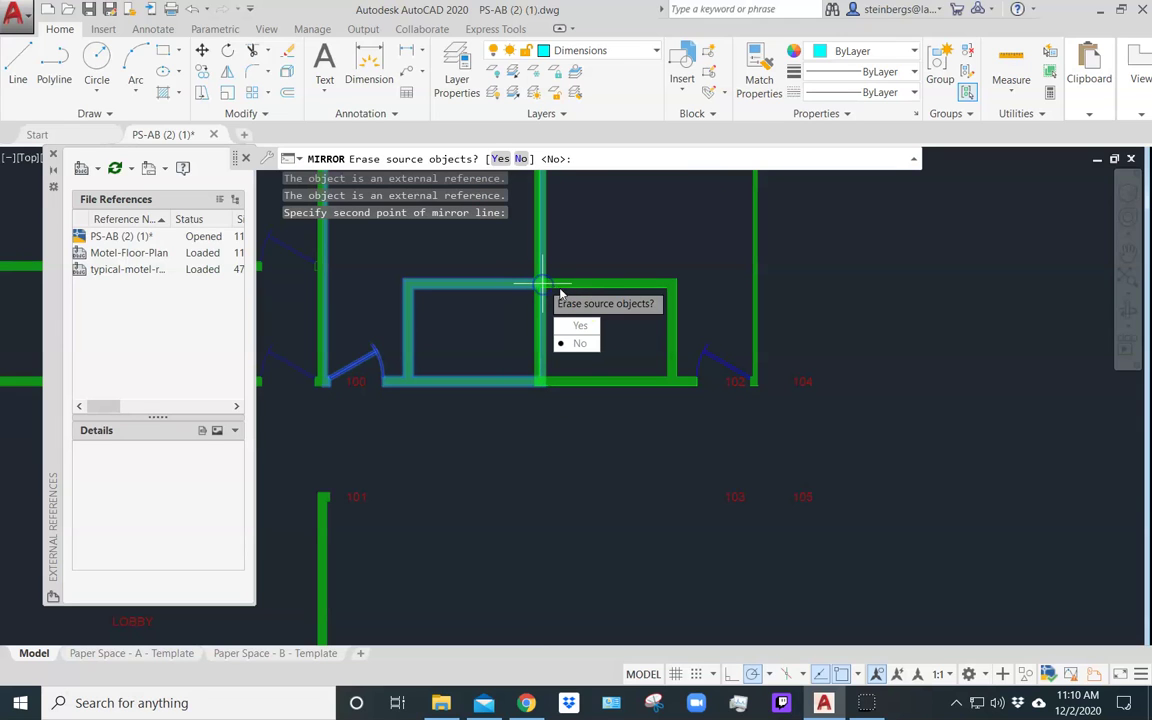
left_click(581, 345)
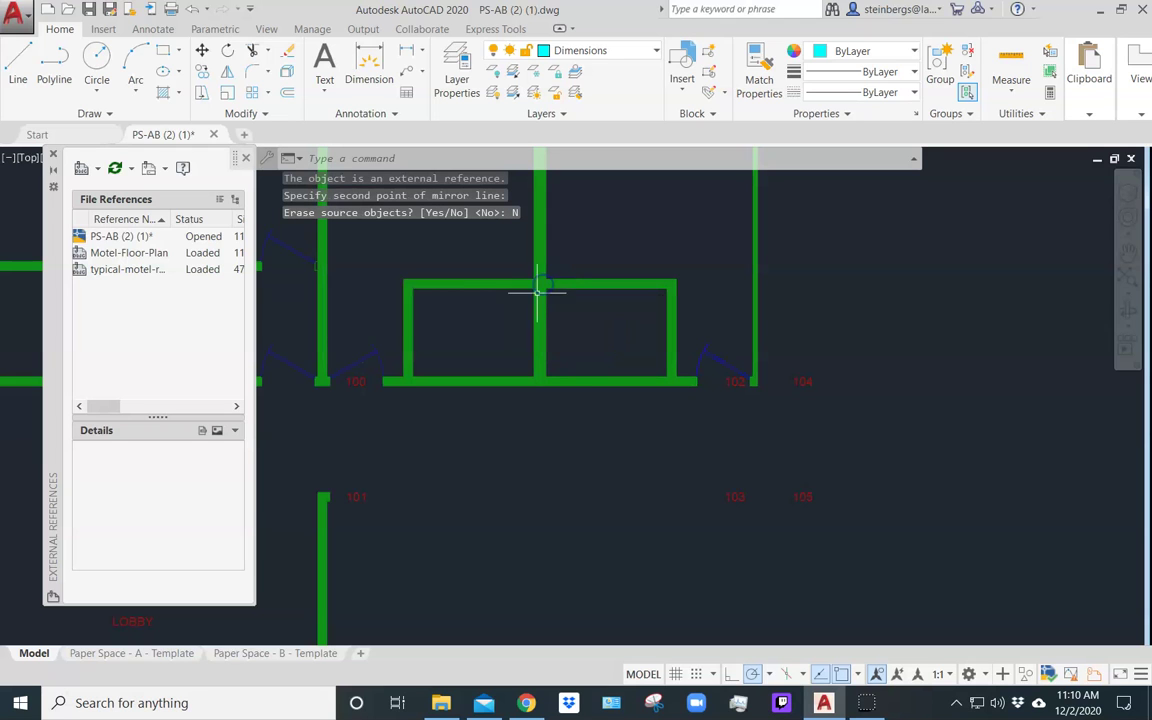
Try to mirror both attached rooms about a vertical line through the midpoint of the wall end between 102 and 104, keeping the sources.
scroll(531, 350, "up", 2)
scroll(532, 336, "down", 5)
middle_click_drag(553, 320, 527, 378)
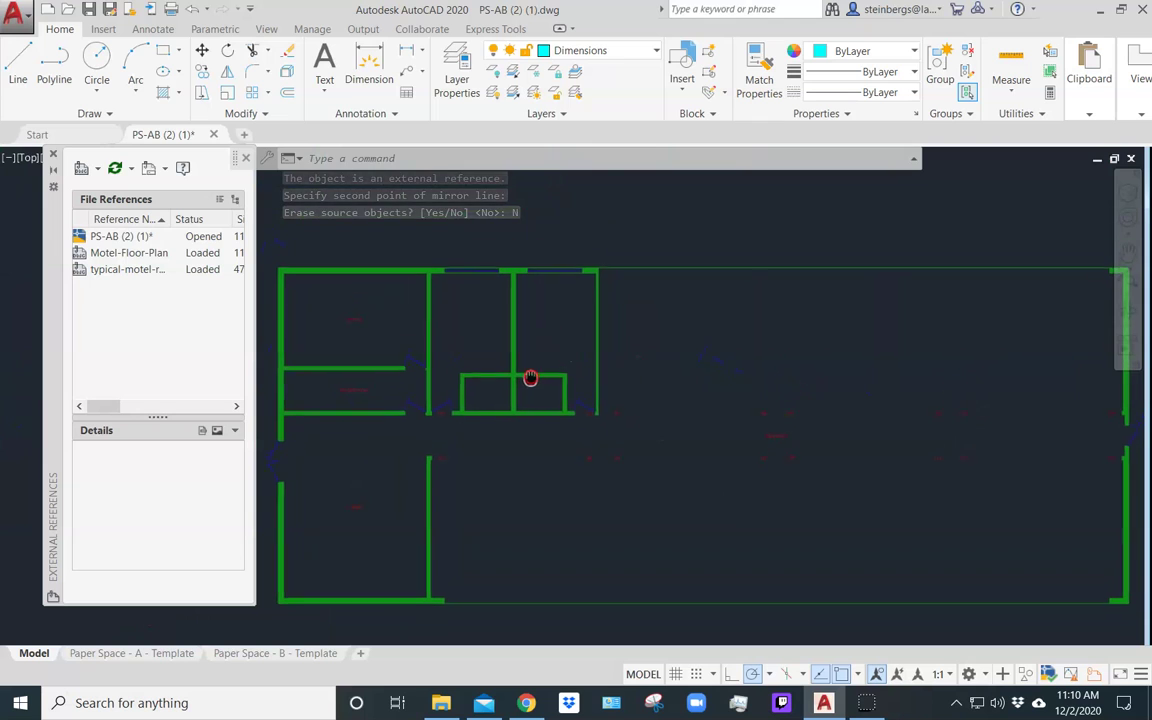
left_click(229, 74)
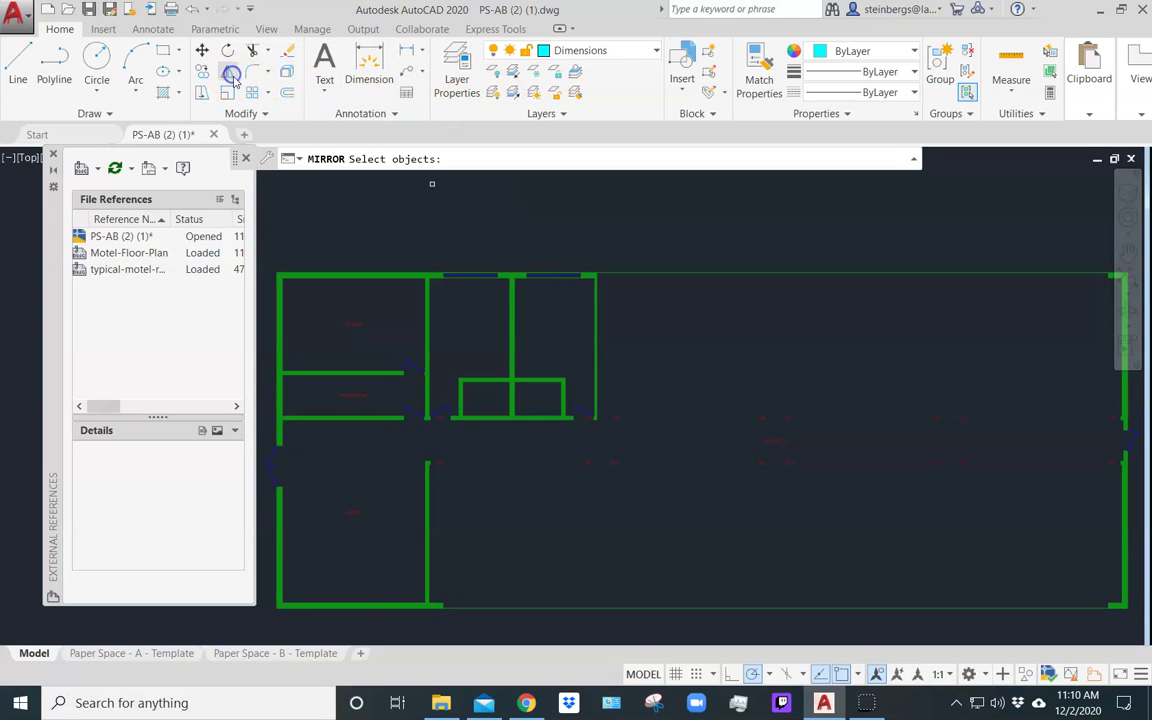
left_click(597, 323)
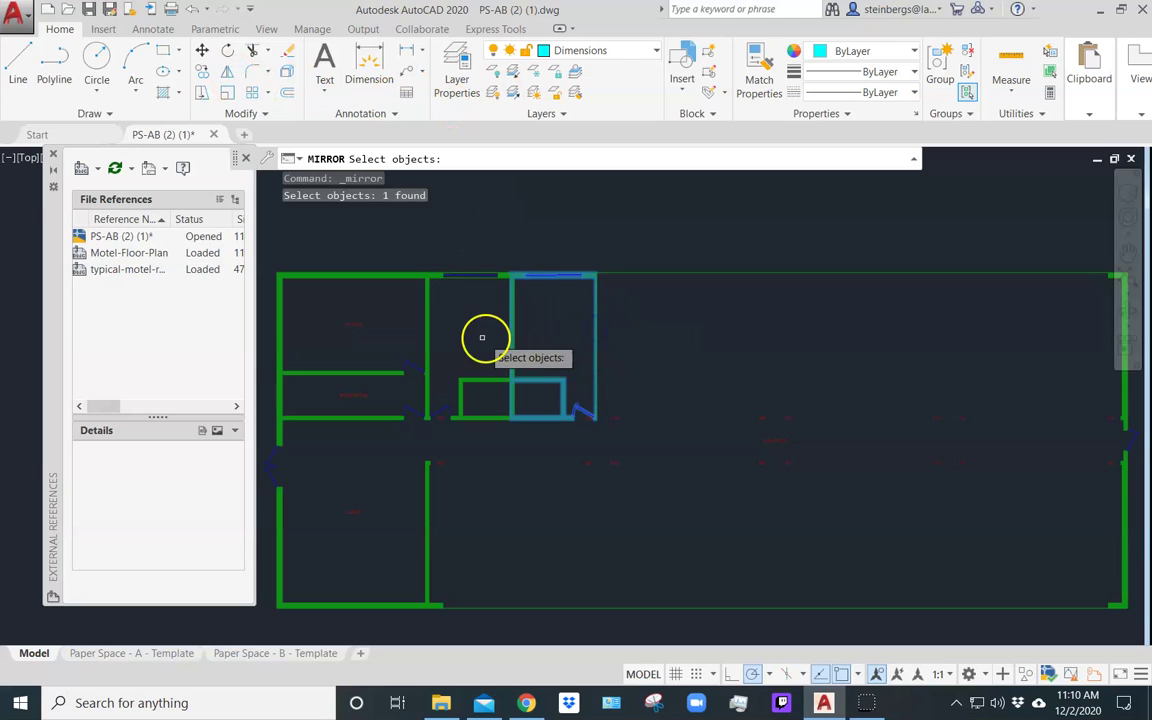
left_click(462, 384)
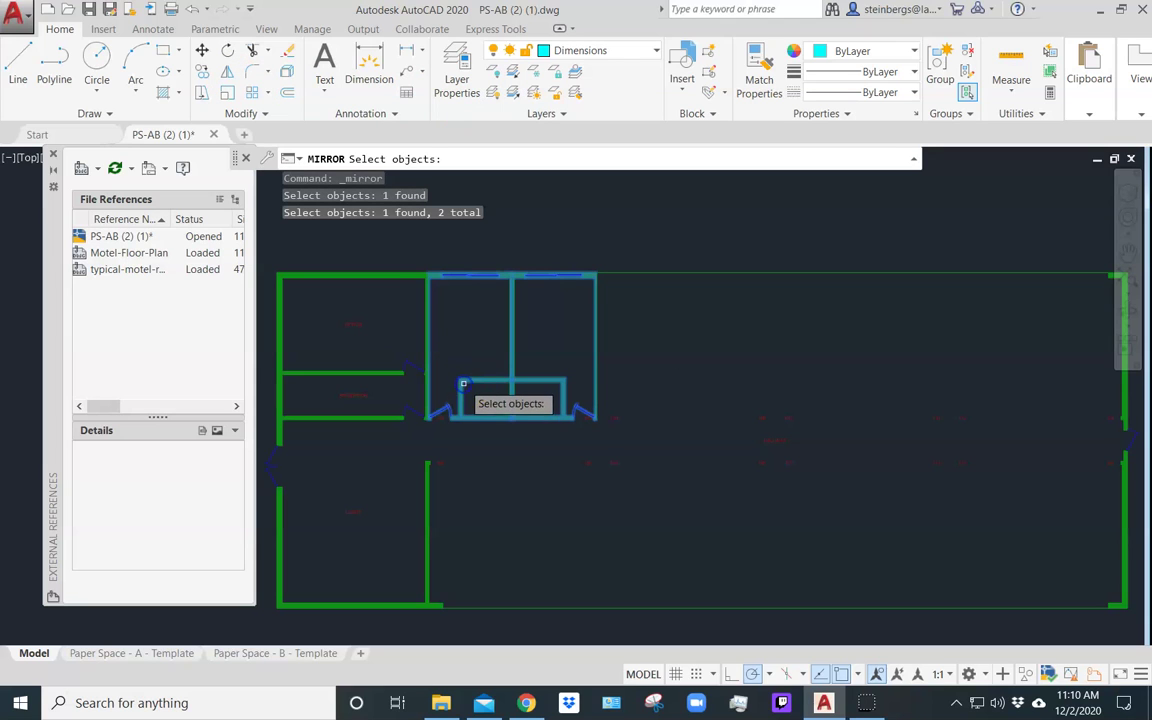
right_click(484, 330)
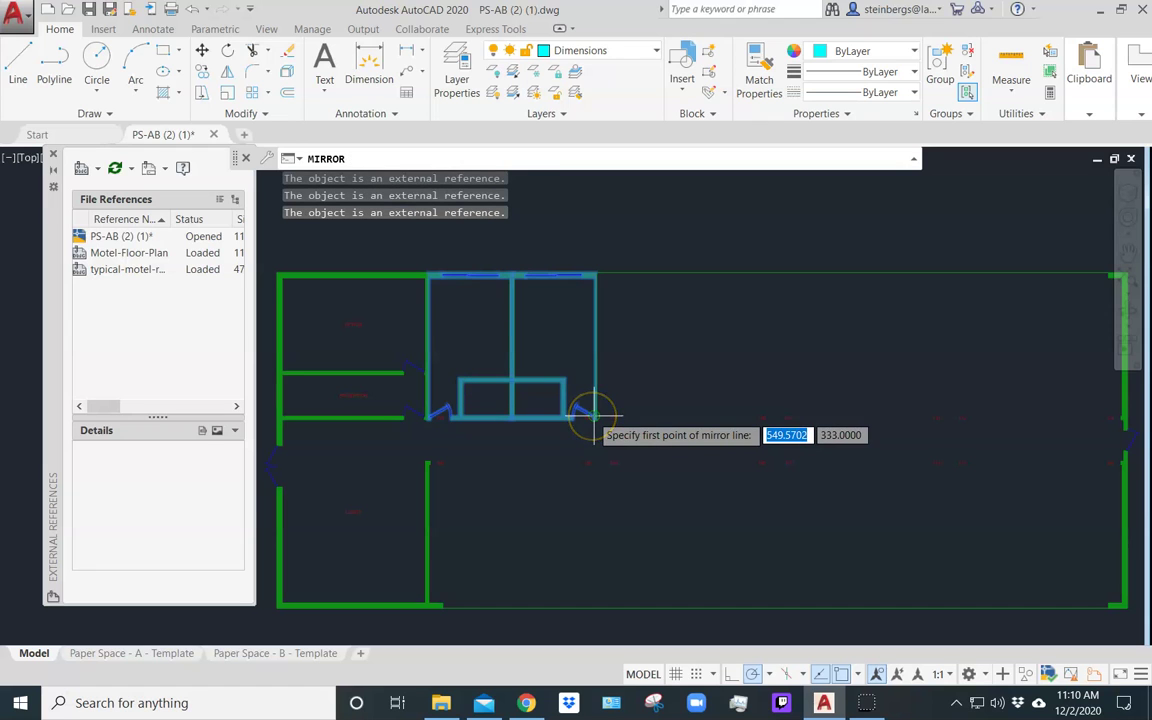
scroll(594, 412, "up", 5)
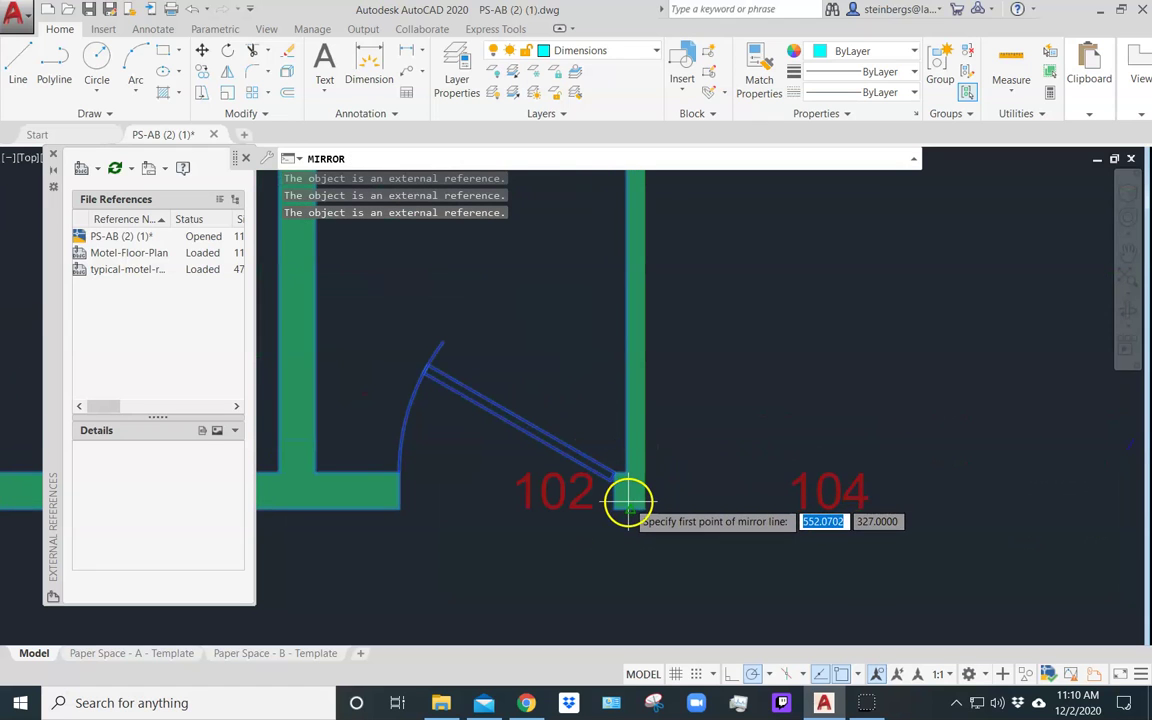
left_click(628, 502)
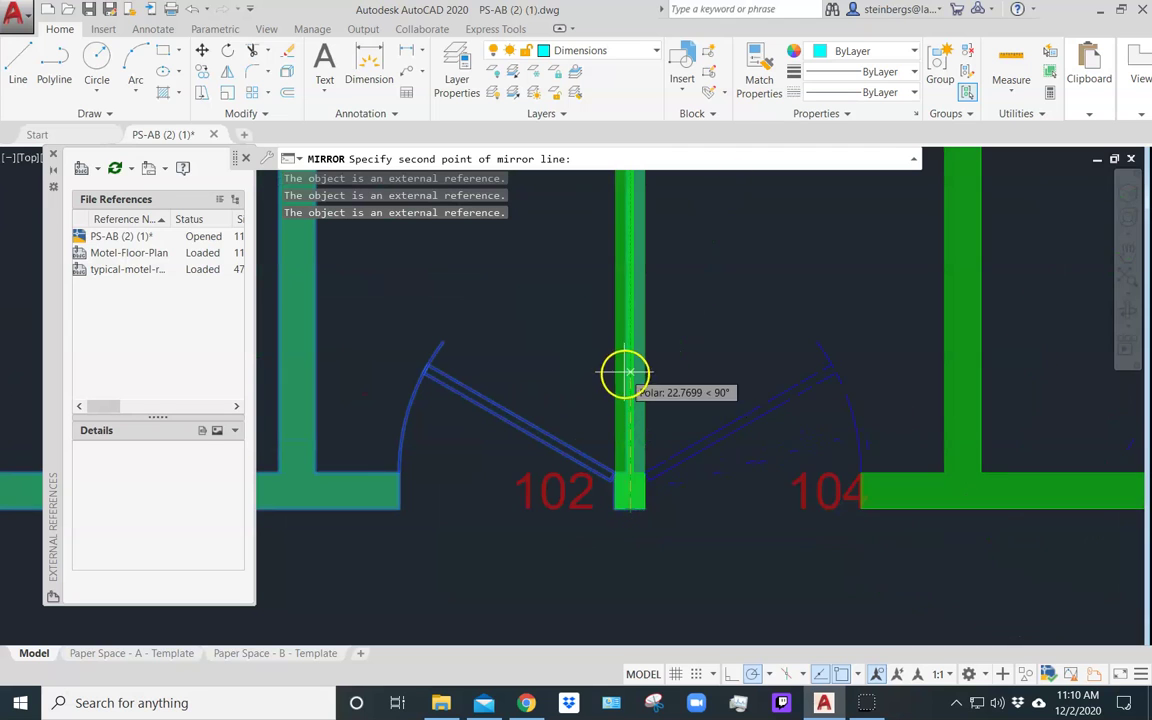
left_click(624, 370)
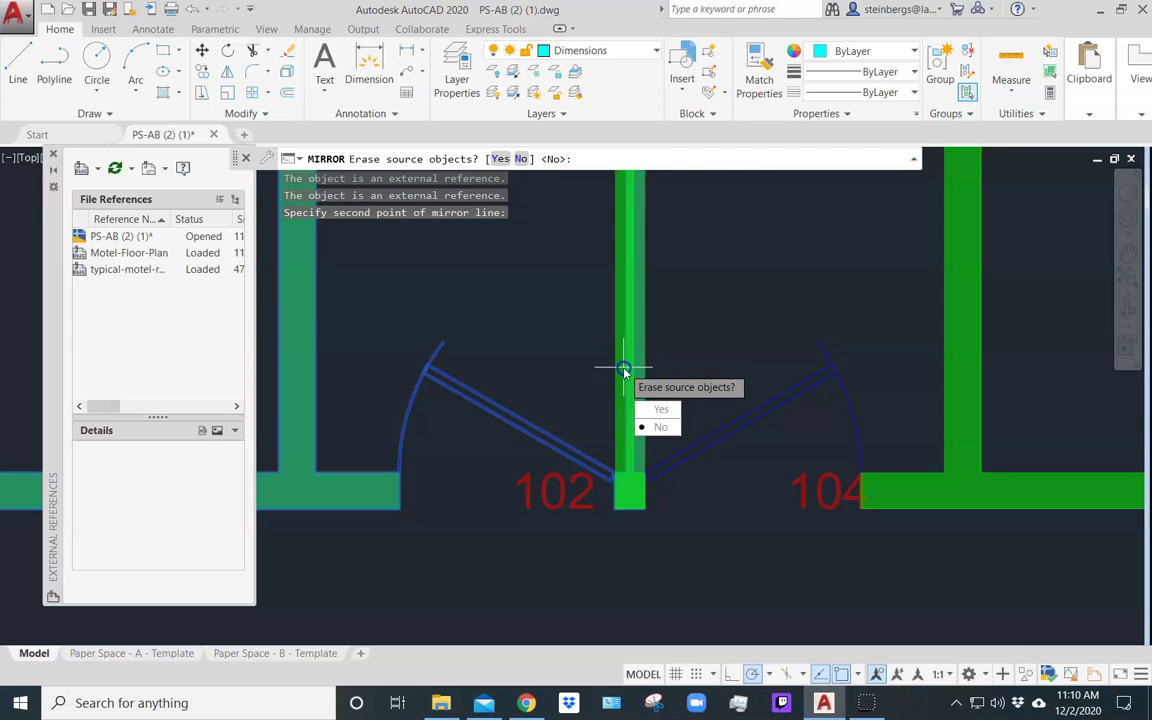
left_click(668, 427)
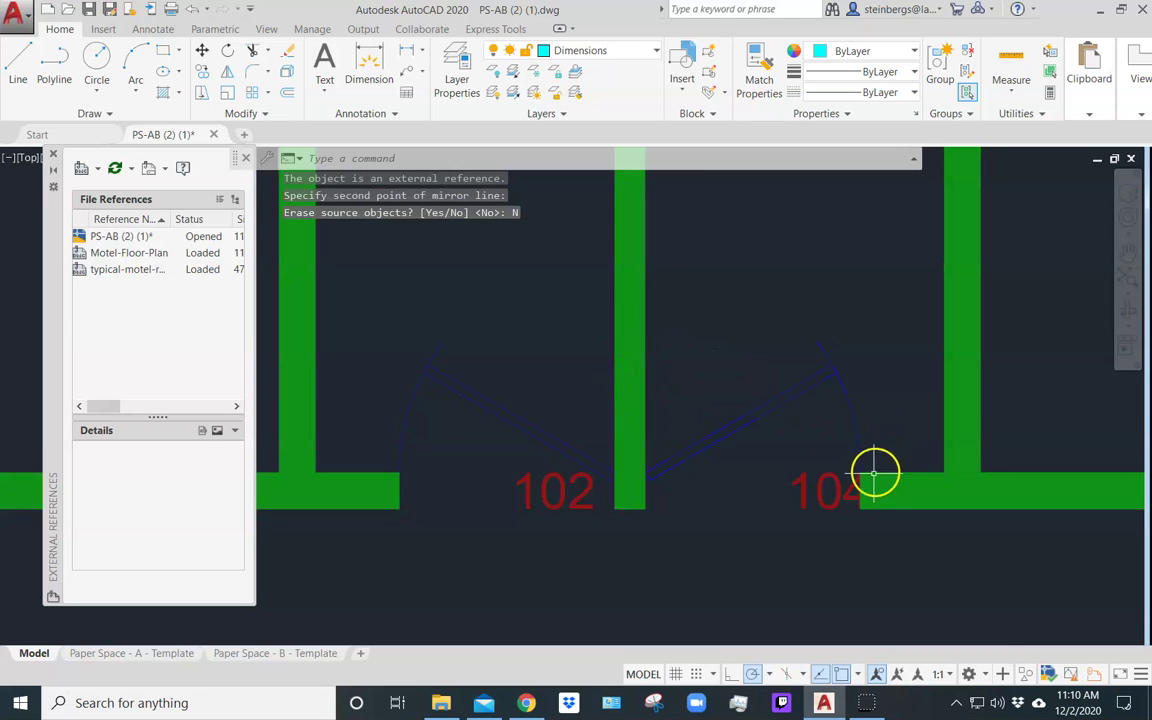
scroll(902, 489, "down", 2)
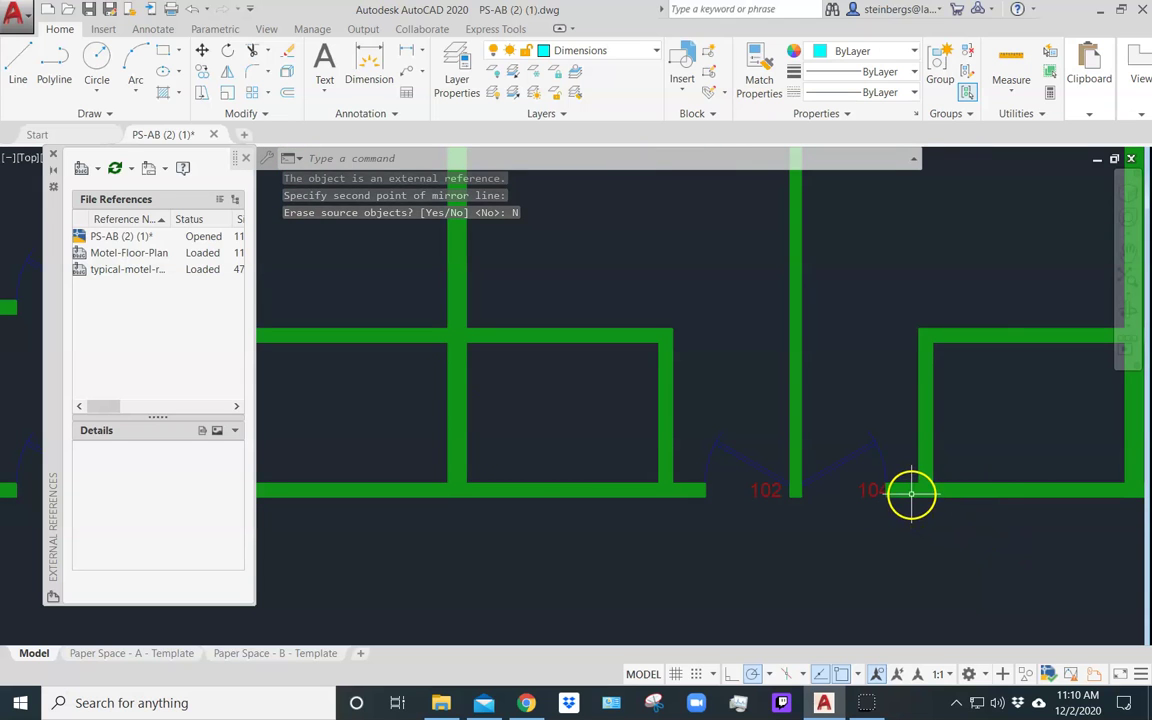
Undo the last mirror of the two attached rooms.
left_click(189, 10)
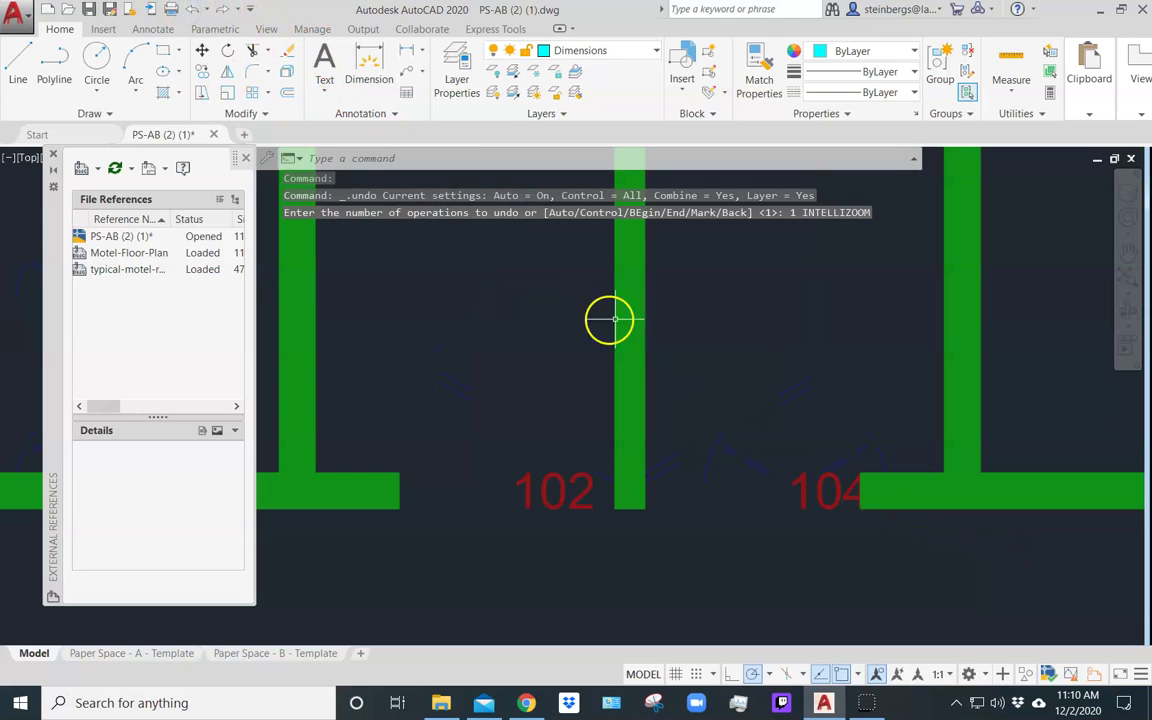
scroll(673, 327, "down", 3)
scroll(681, 332, "up", 3)
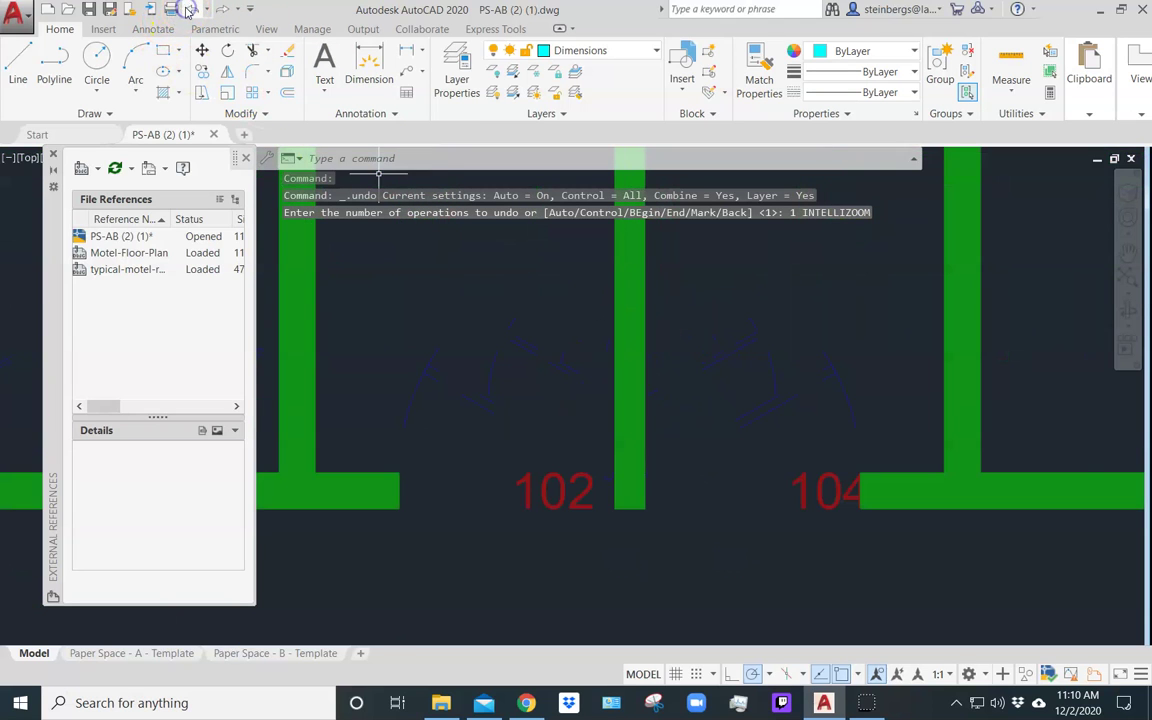
left_click(188, 10)
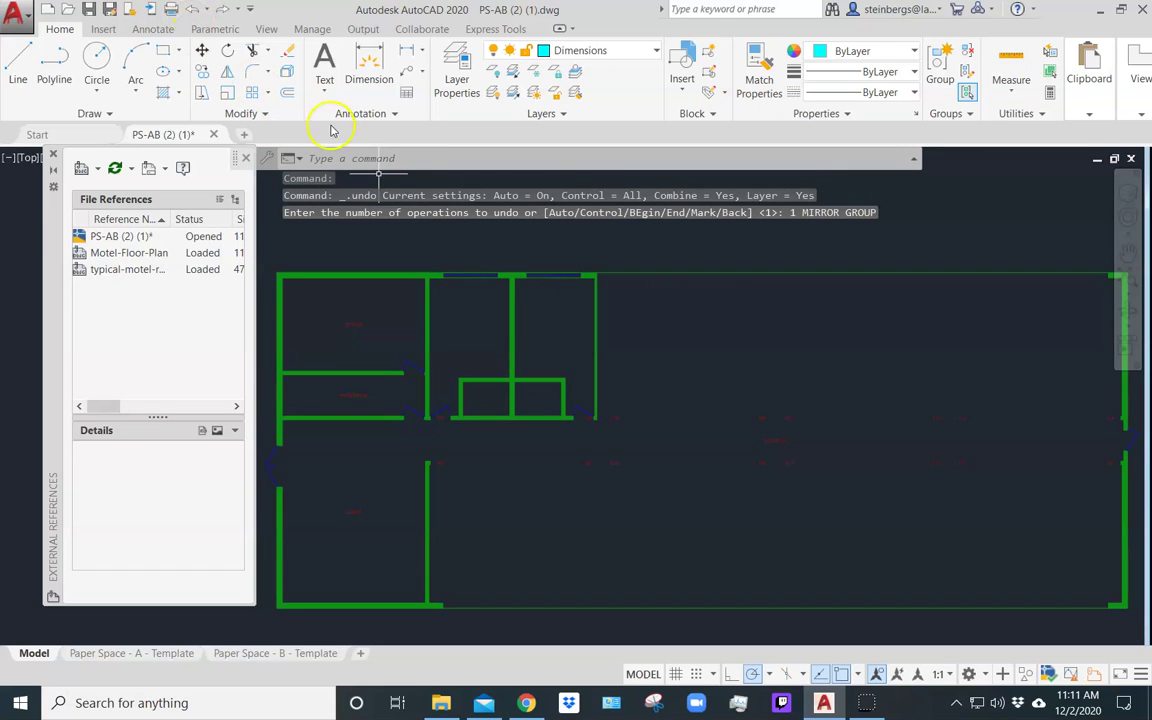
Mirror both attached rooms about a vertical line through the wall end between 102 and 104, aligned for a thicker shared wall, keeping the sources.
left_click(228, 73)
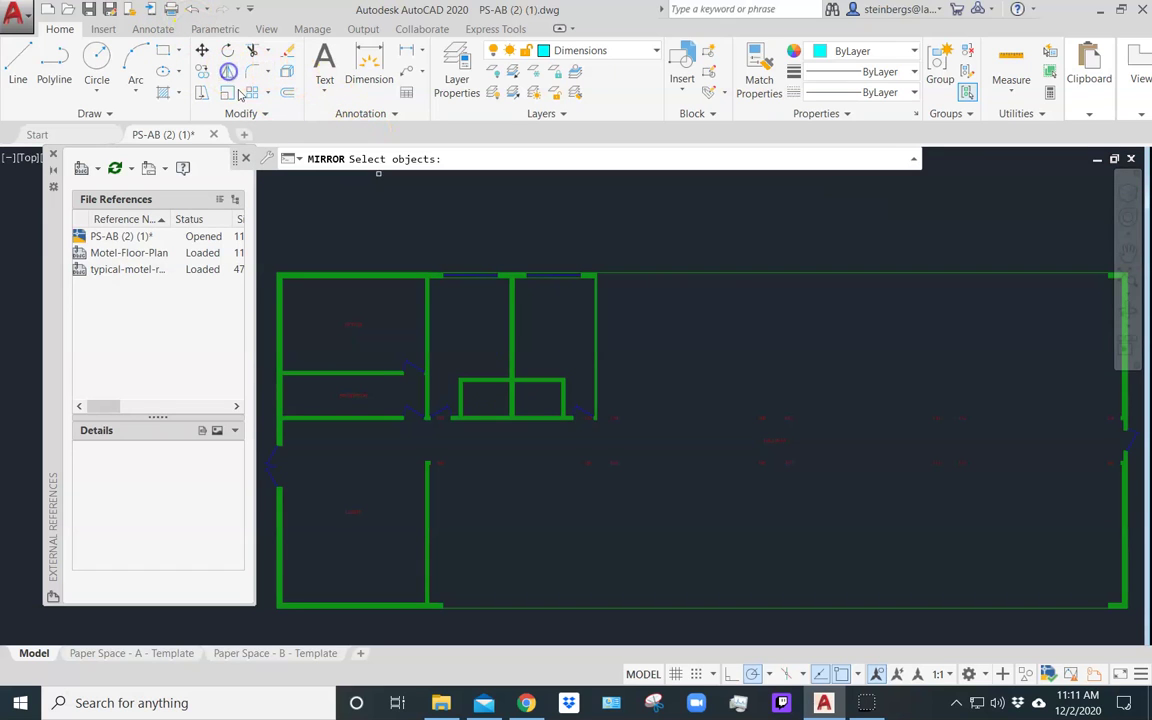
left_click(509, 317)
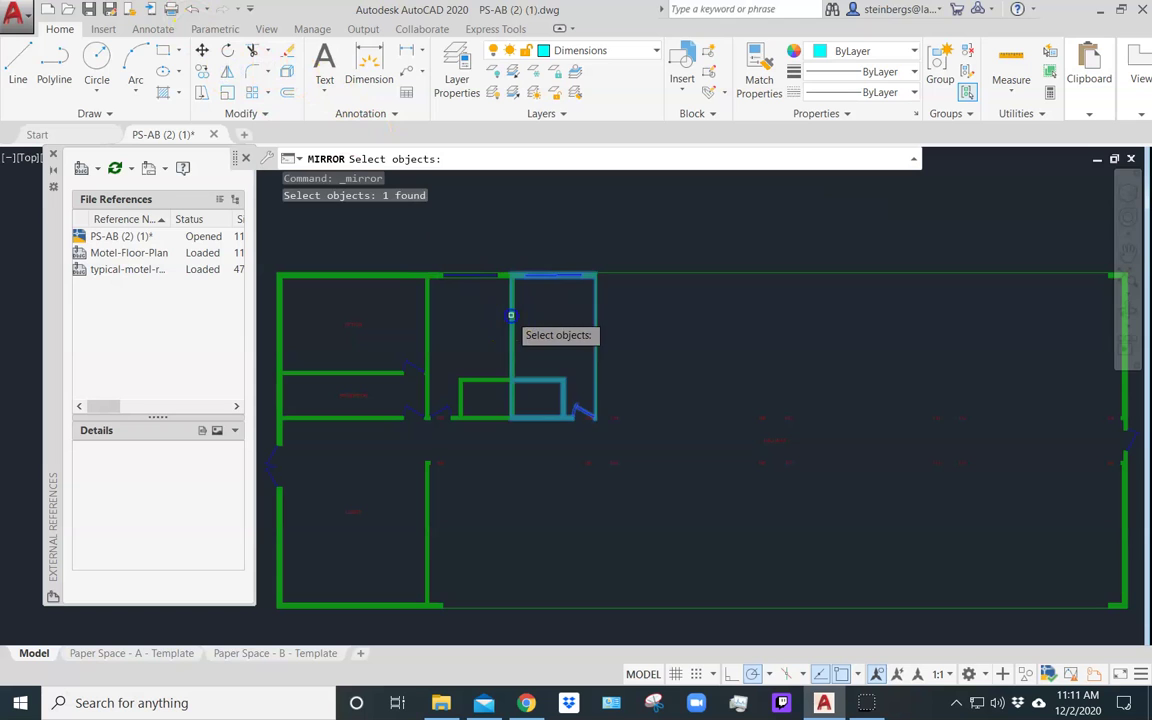
left_click(487, 380)
key("Return")
scroll(639, 428, "up", 10)
mouse_move(360, 380)
middle_mouse_down()
mouse_move(560, 403)
mouse_move(761, 450)
middle_mouse_up()
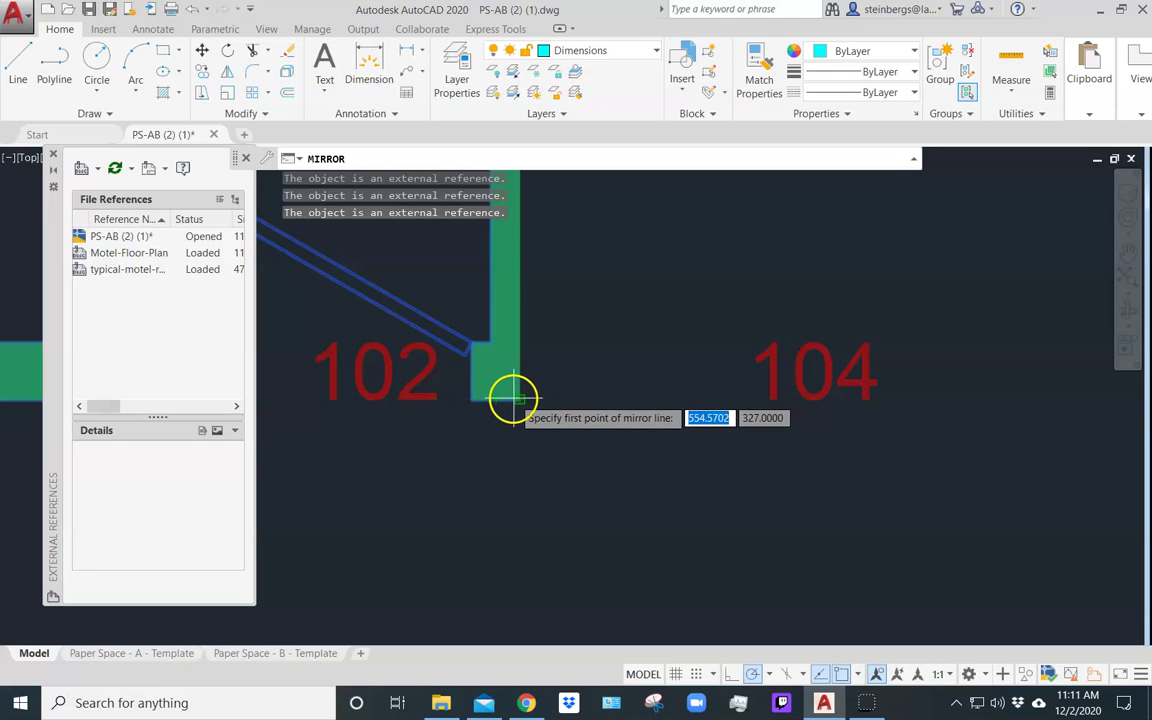
left_click(510, 399)
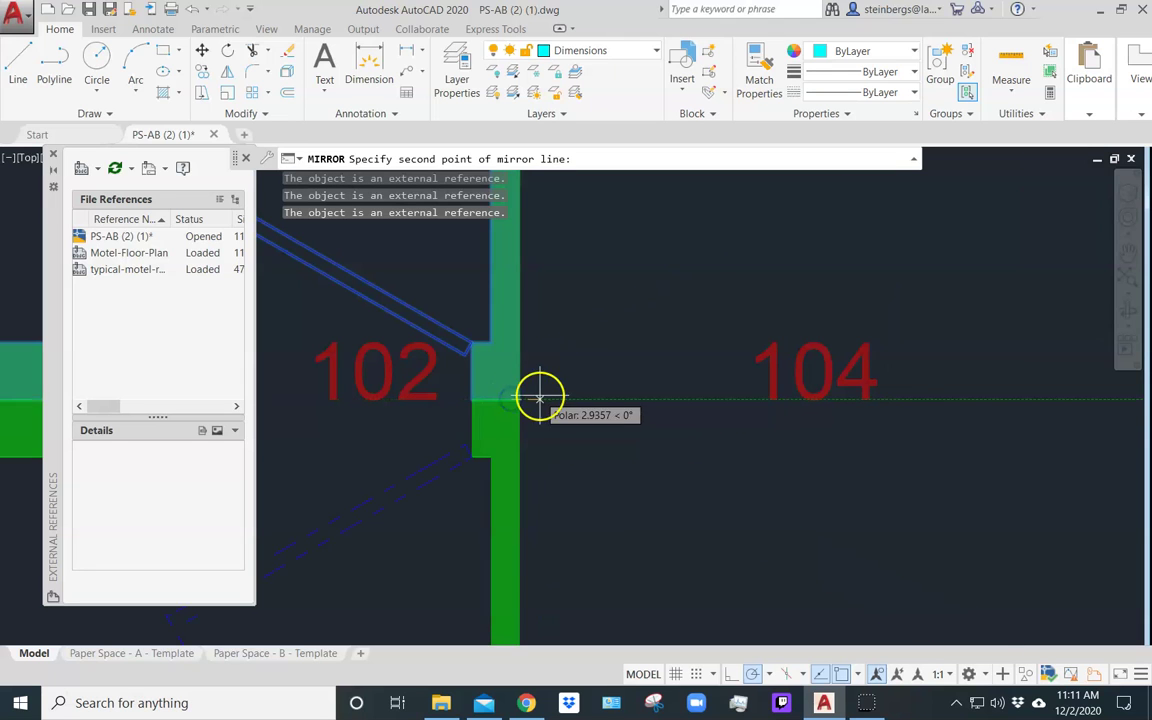
left_click(511, 314)
type("N")
key("Return")
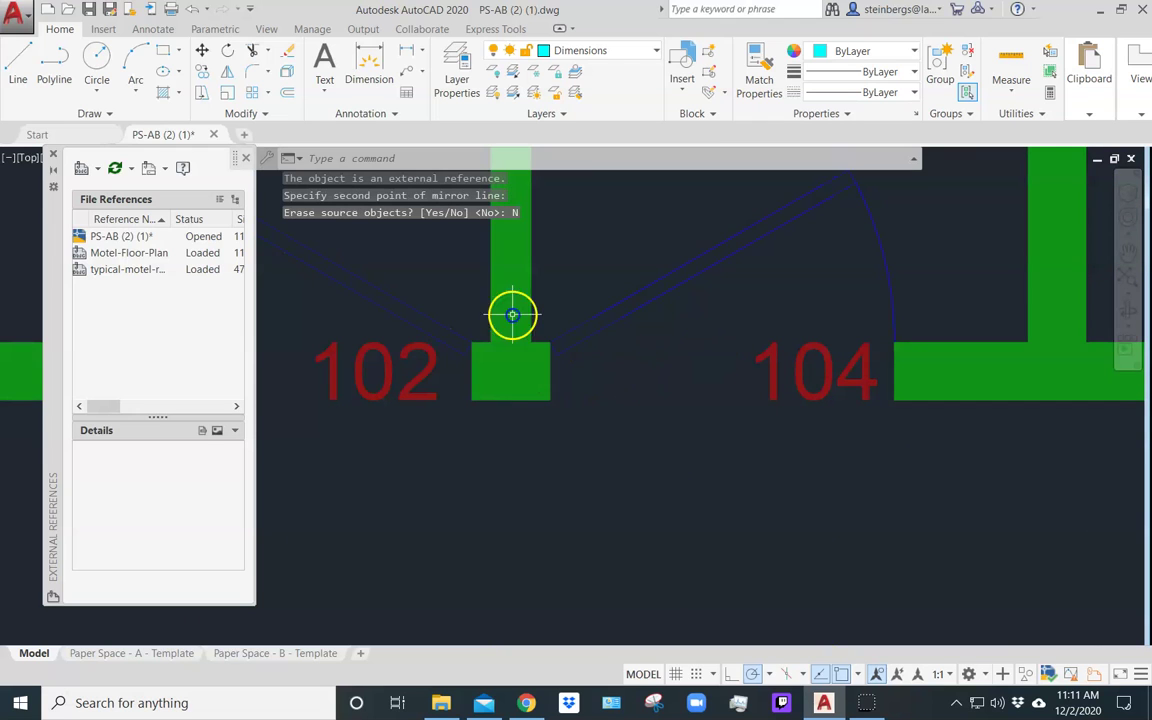
Make the Construction layer current.
scroll(607, 277, "down", 5)
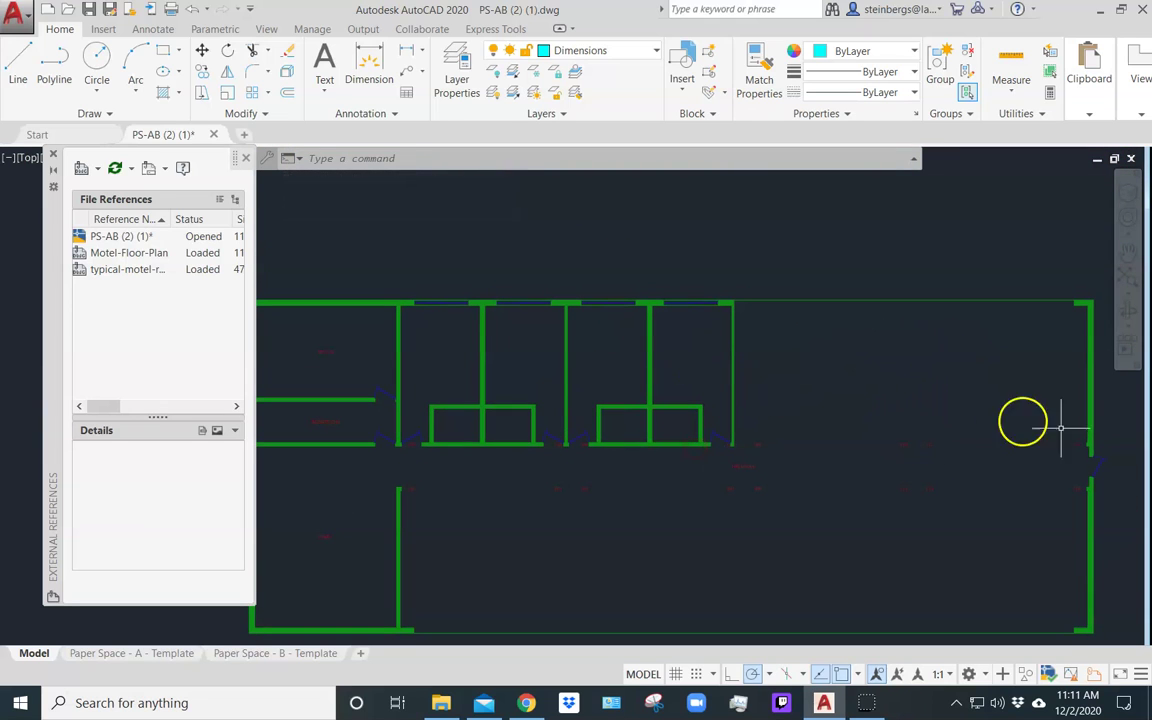
middle_click_drag(414, 473, 488, 372)
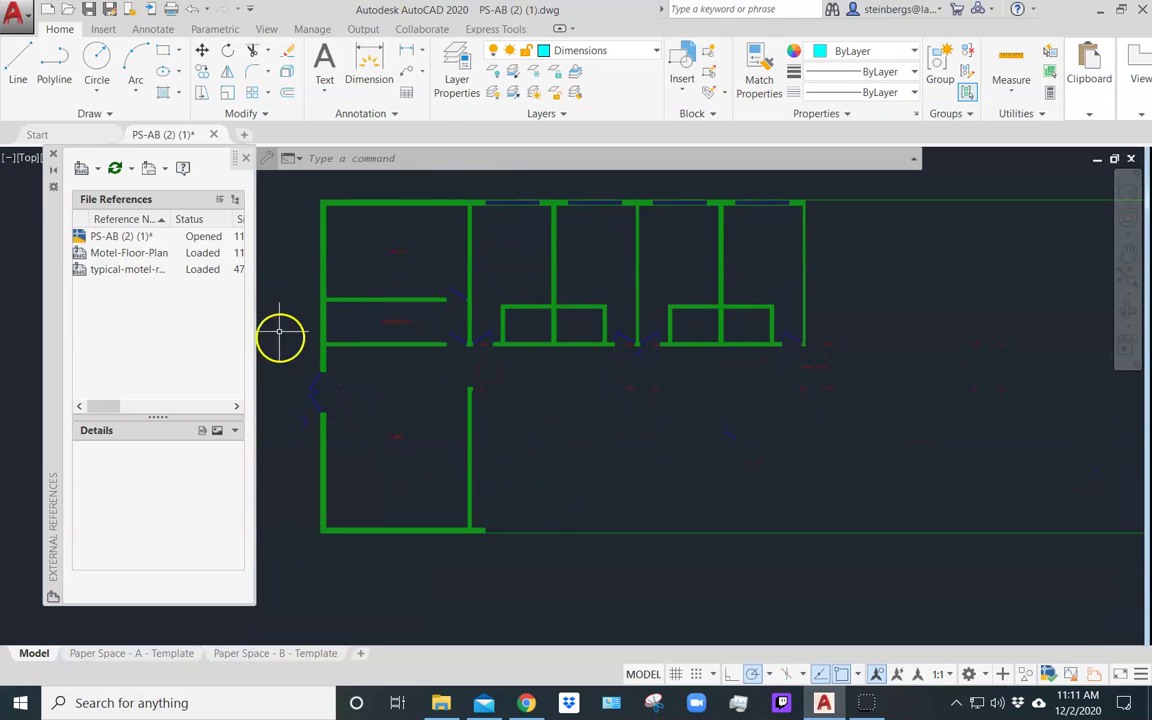
scroll(309, 300, "up", 2)
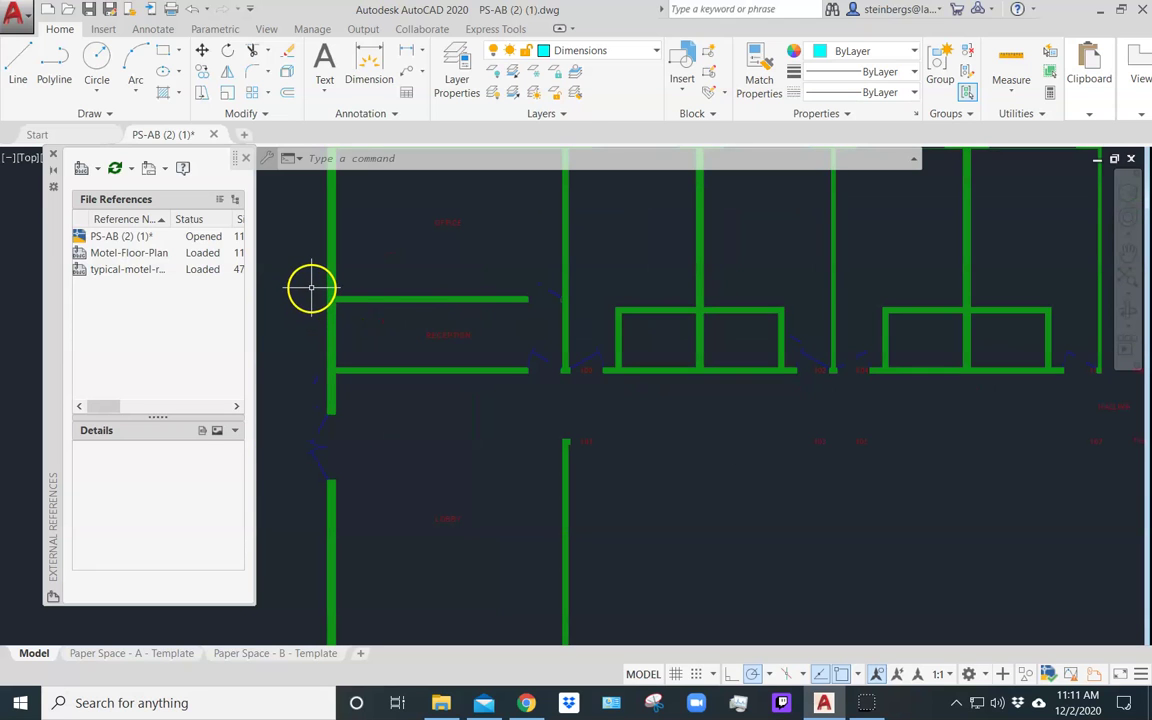
scroll(337, 430, "up", 7)
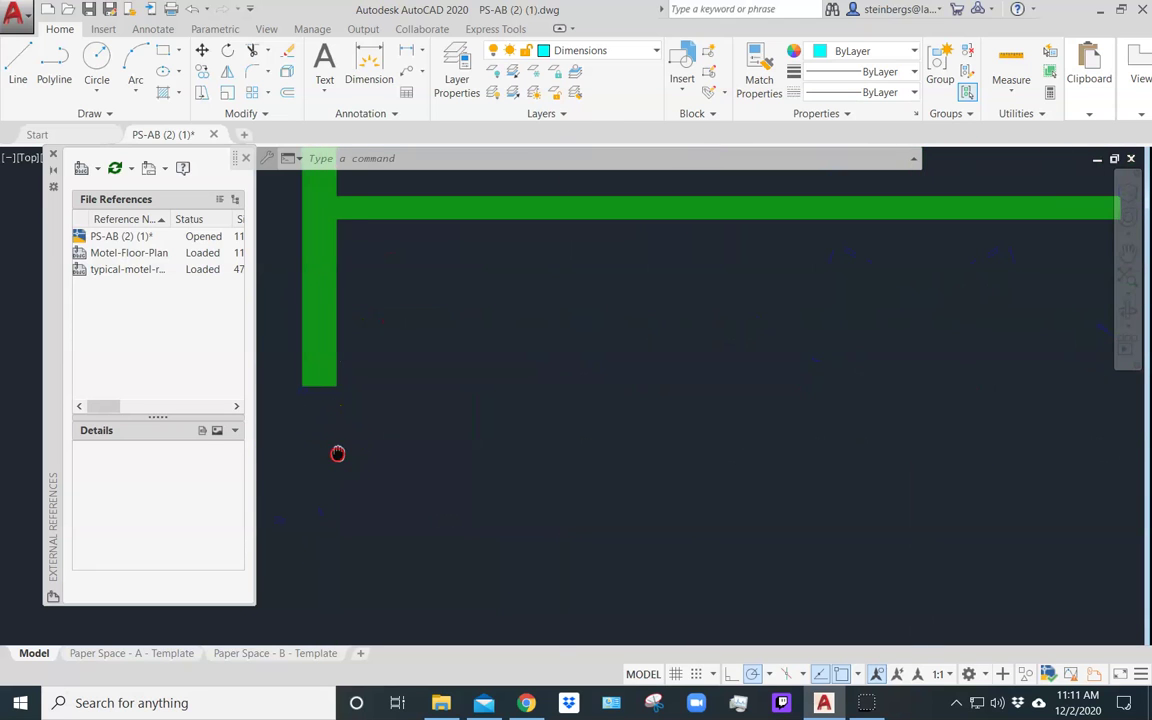
middle_click_drag(337, 453, 494, 333)
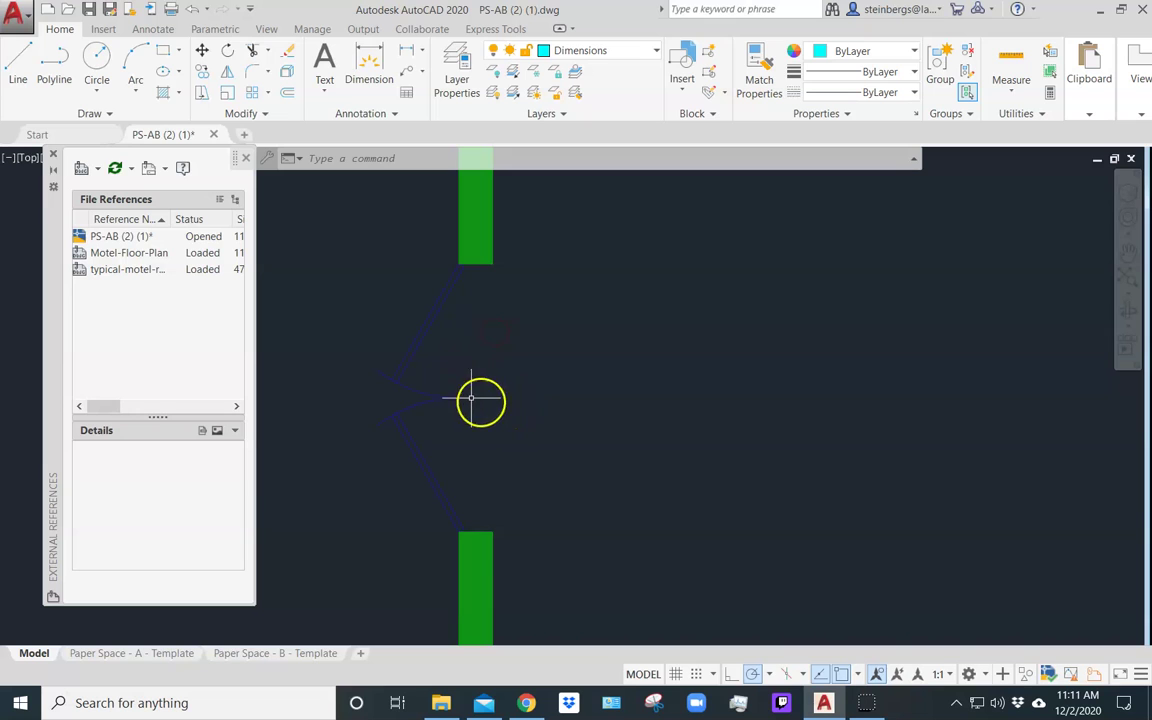
scroll(453, 398, "down", 6)
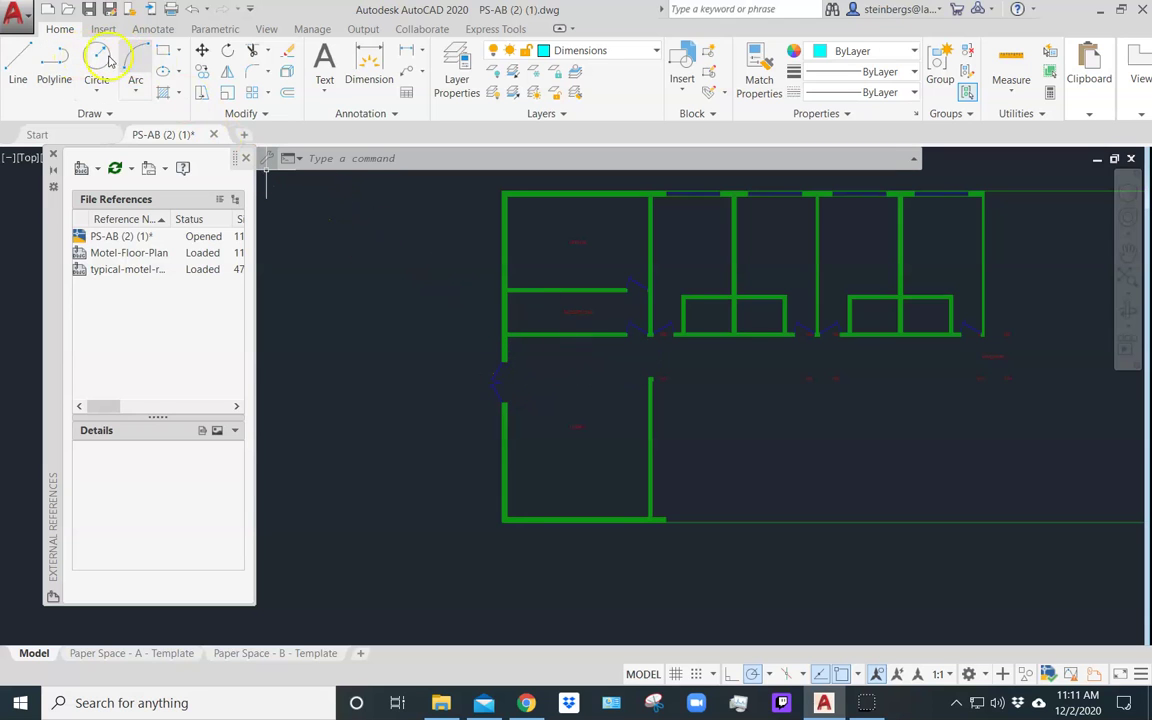
left_click(621, 52)
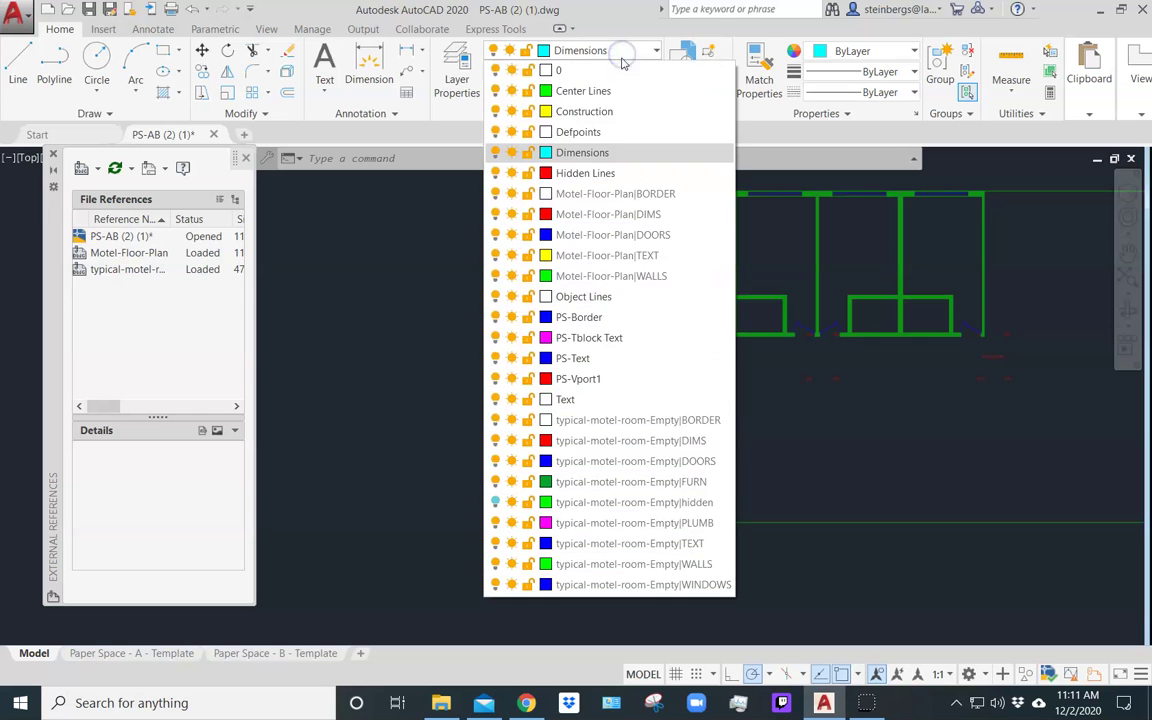
left_click(608, 110)
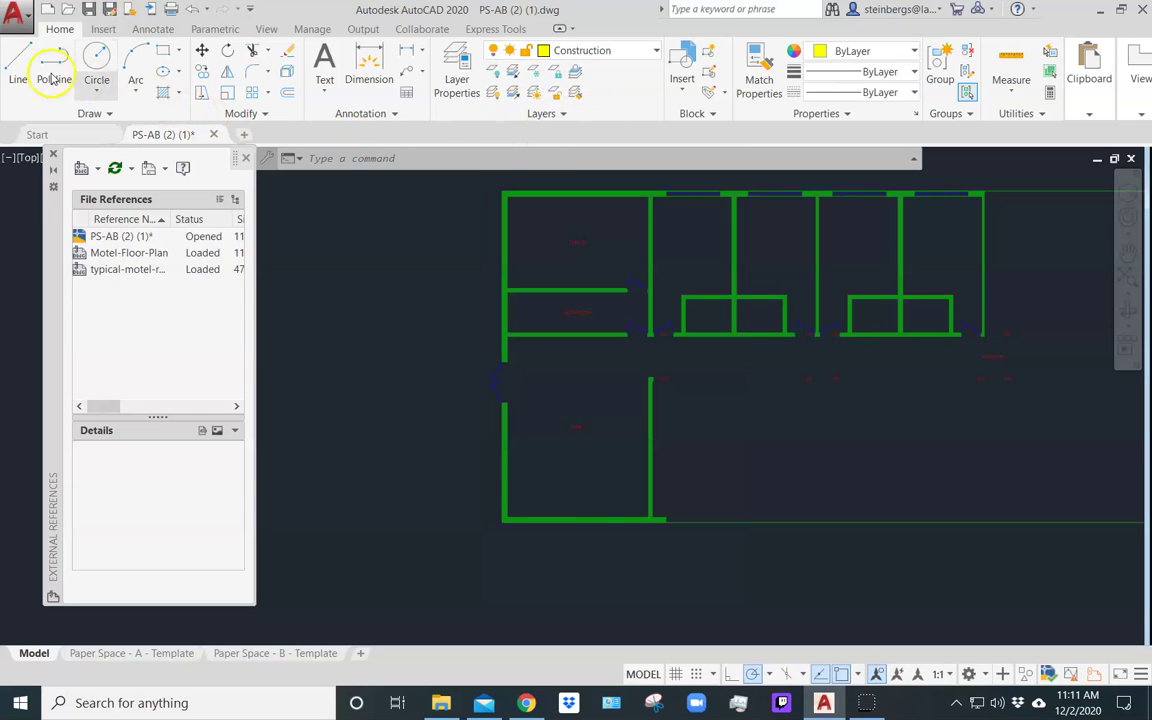
Draw a vertical construction line along the outer face of the entrance-side wall, from the office's outer corner to the lobby's outer corner.
left_click(18, 62)
scroll(490, 226, "up", 5)
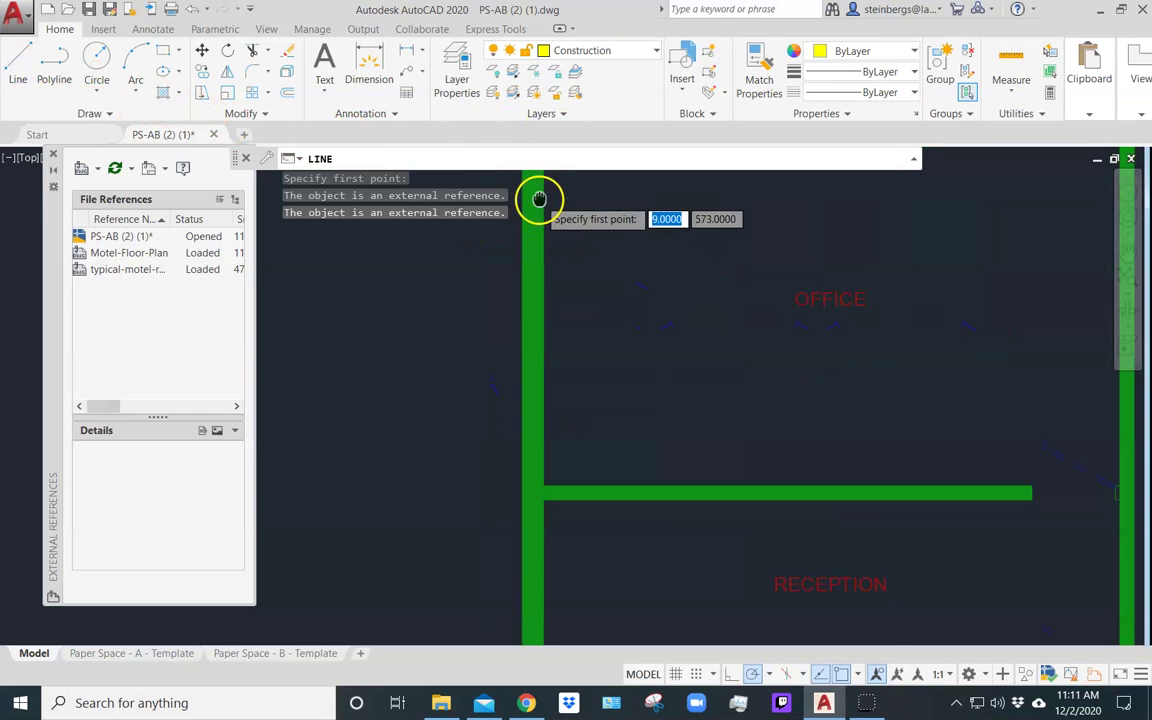
middle_click_drag(535, 198, 527, 411)
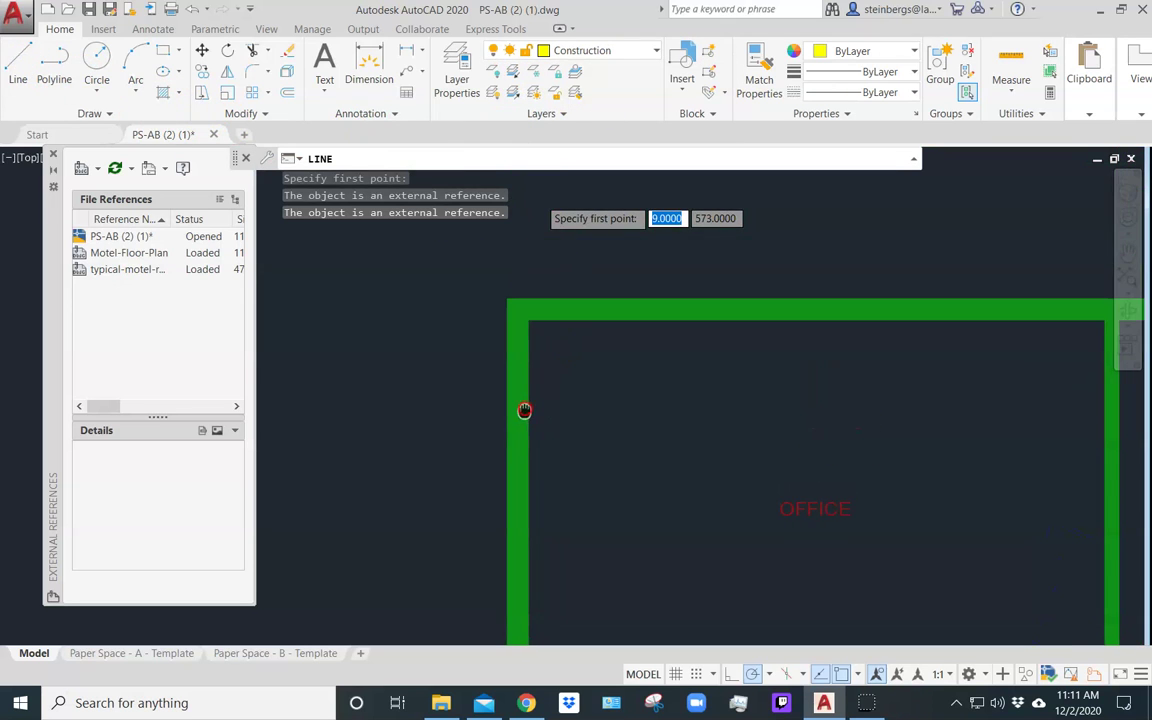
left_click(507, 301)
mouse_move(534, 531)
middle_mouse_down()
mouse_move(514, 463)
mouse_move(488, 131)
middle_mouse_up()
right_click(488, 131)
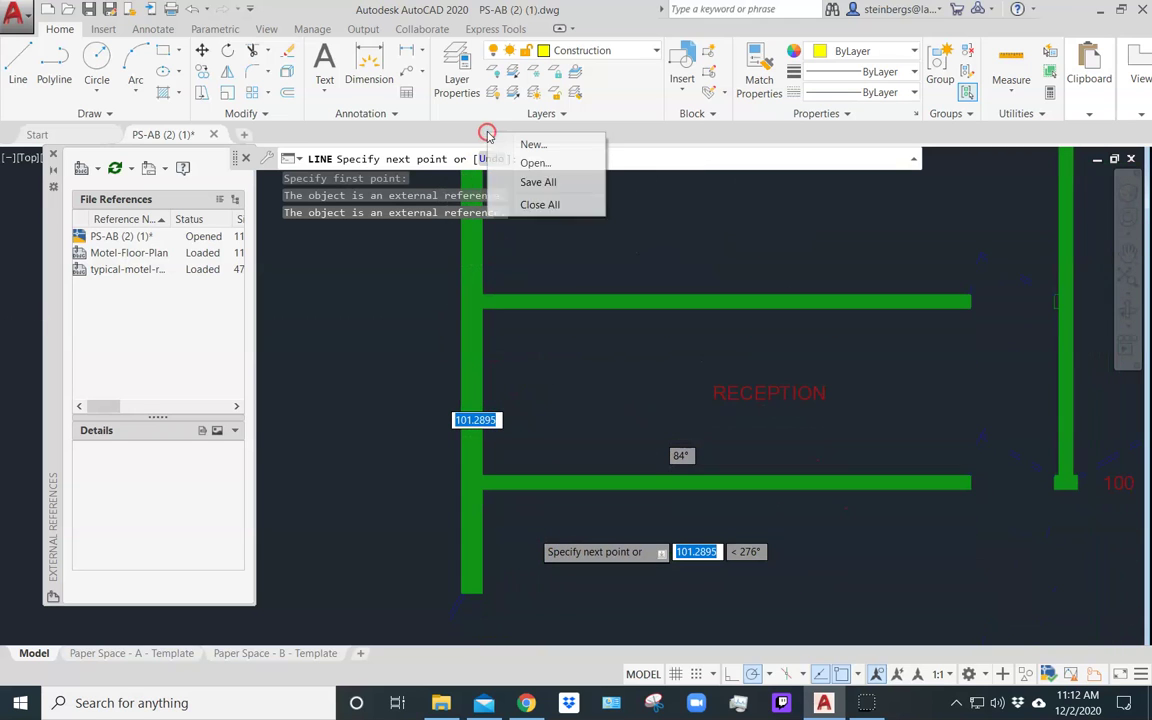
left_click(517, 443)
mouse_move(473, 567)
middle_mouse_down()
mouse_move(511, 319)
mouse_move(485, 101)
middle_mouse_up()
middle_click_drag(496, 488, 523, 131)
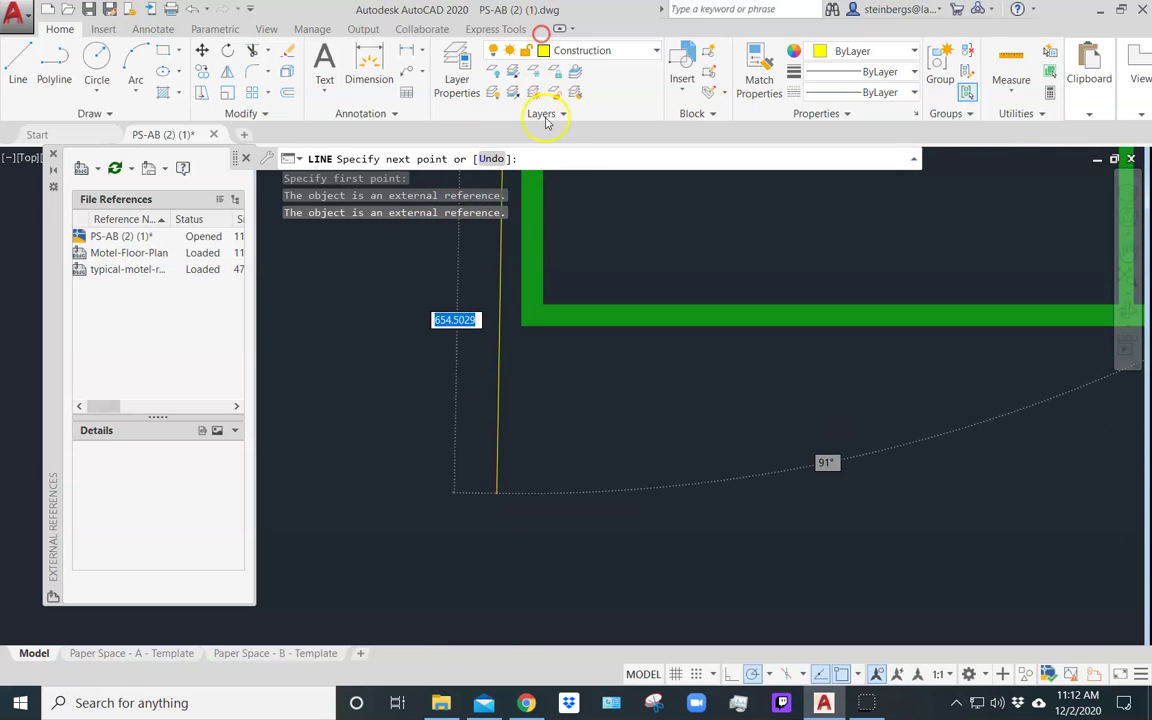
left_click(522, 325)
right_click(587, 253)
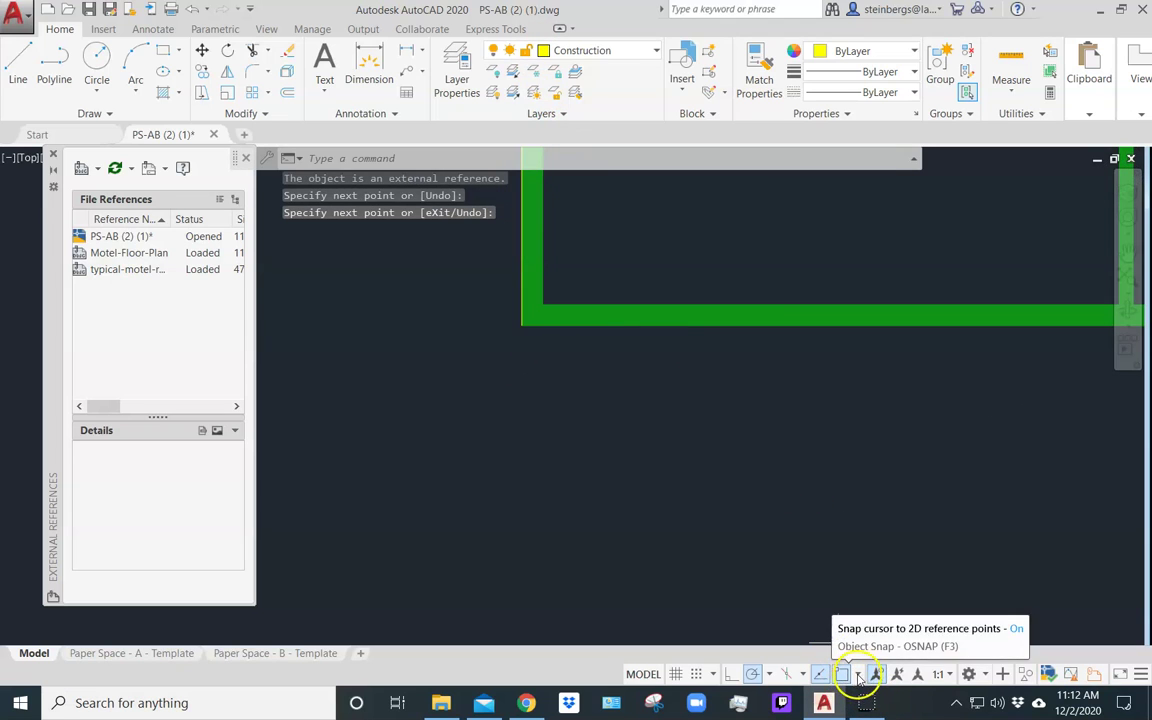
Check which object snap modes are active for the drawing.
left_click(857, 674)
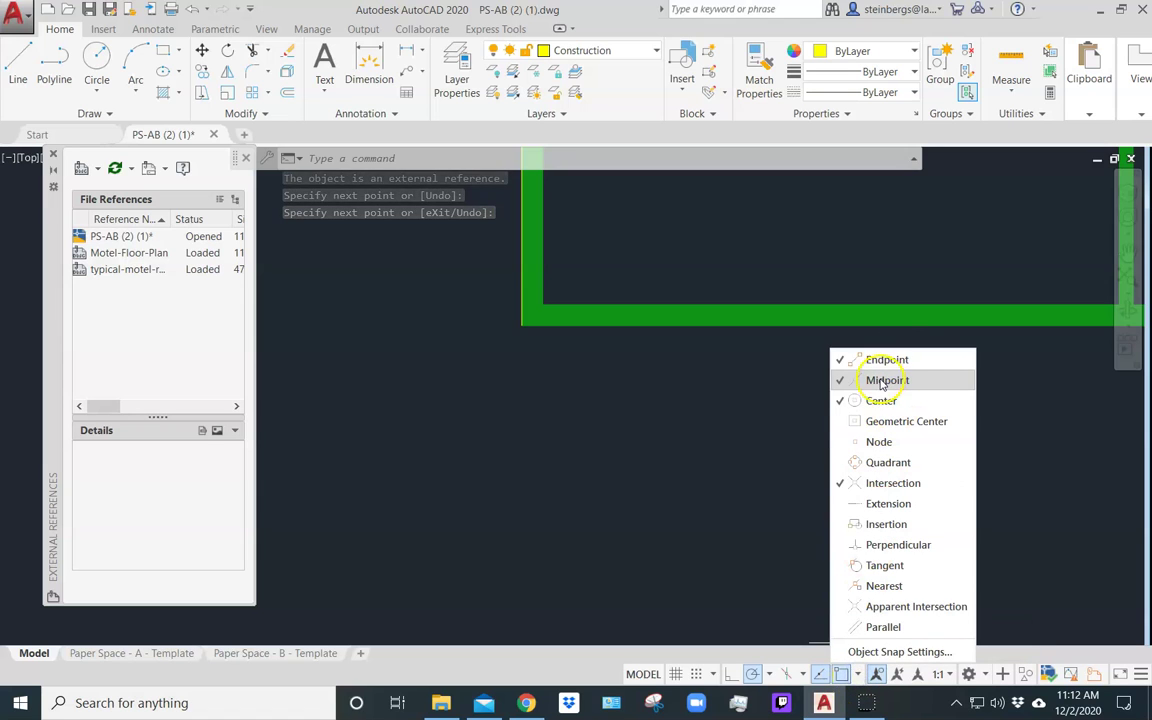
left_click(857, 674)
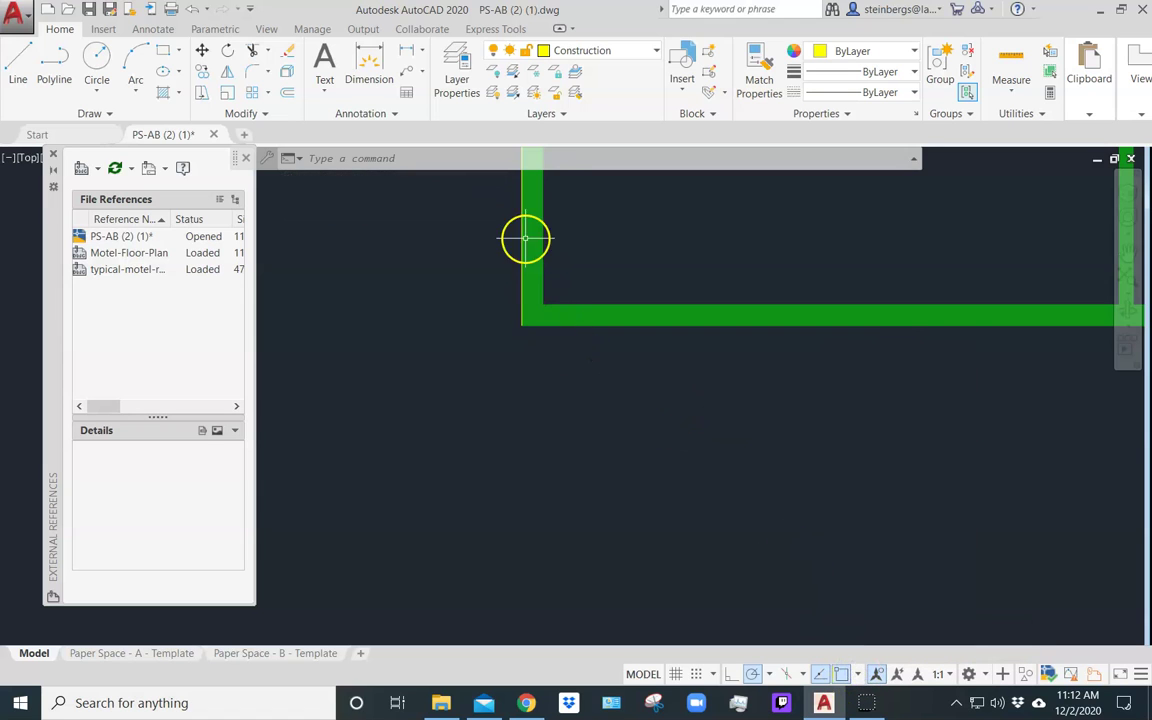
scroll(525, 239, "down", 8)
middle_click_drag(497, 399, 459, 476)
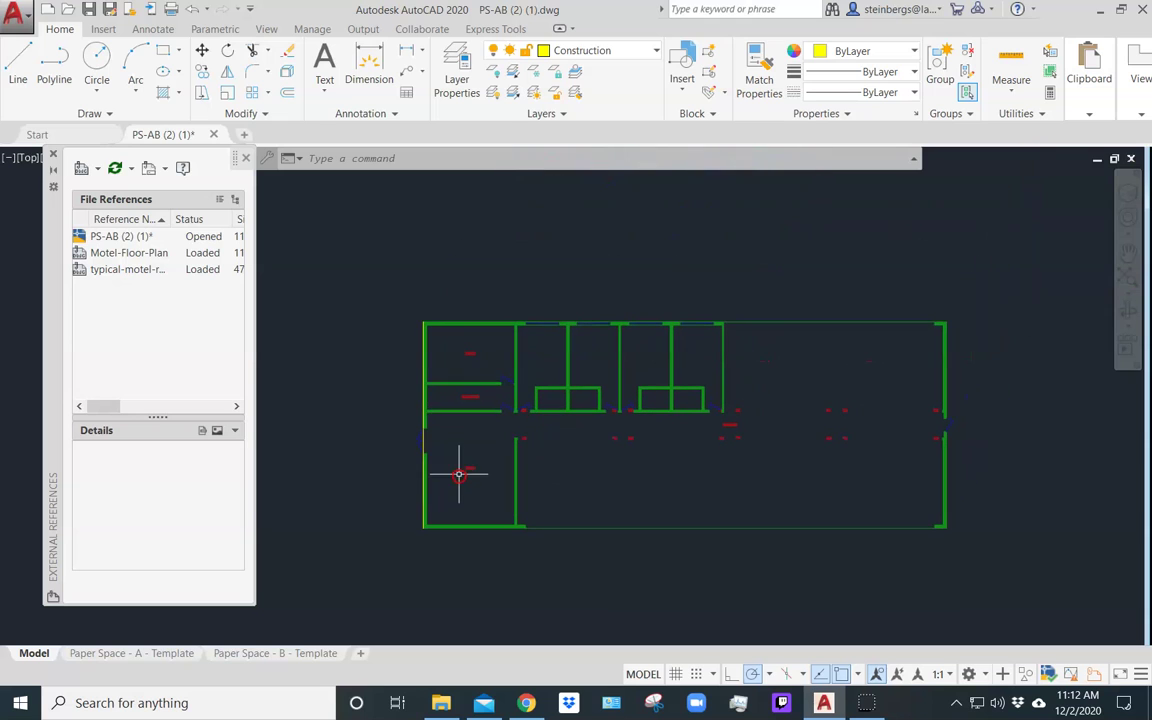
Try to mirror the four attached rooms about a horizontal line beginning near the entrance door, keeping the source rooms.
left_click(227, 74)
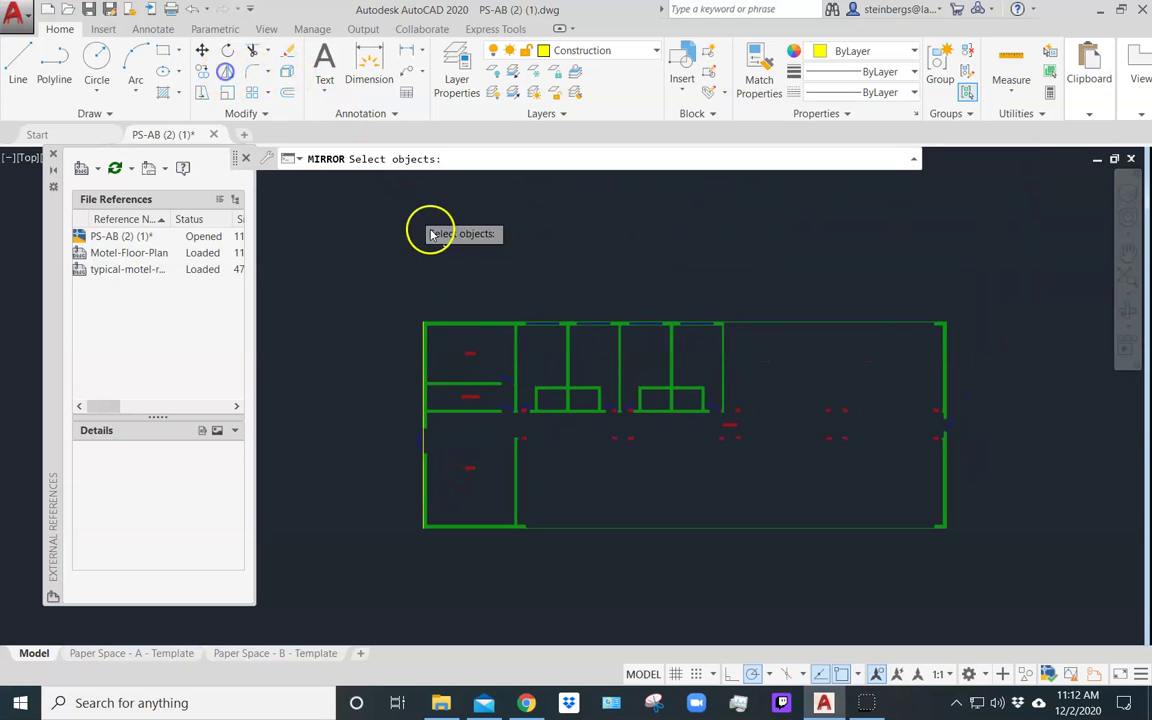
left_click(565, 387)
left_click(600, 395)
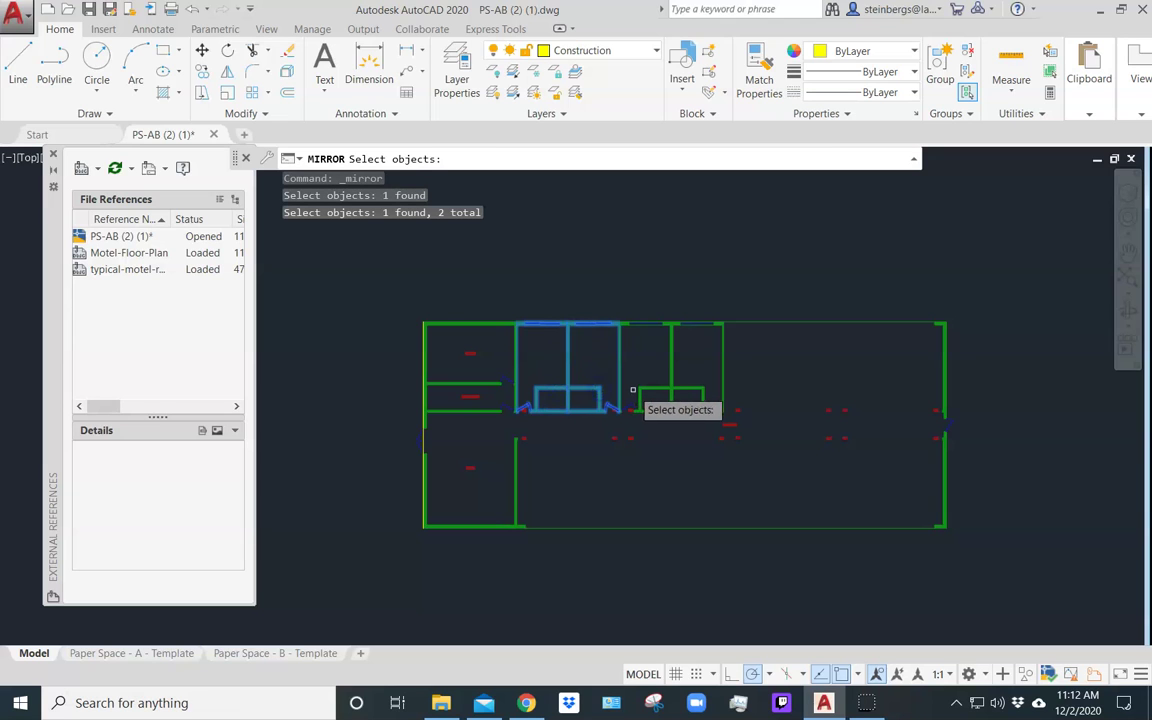
left_click(686, 389)
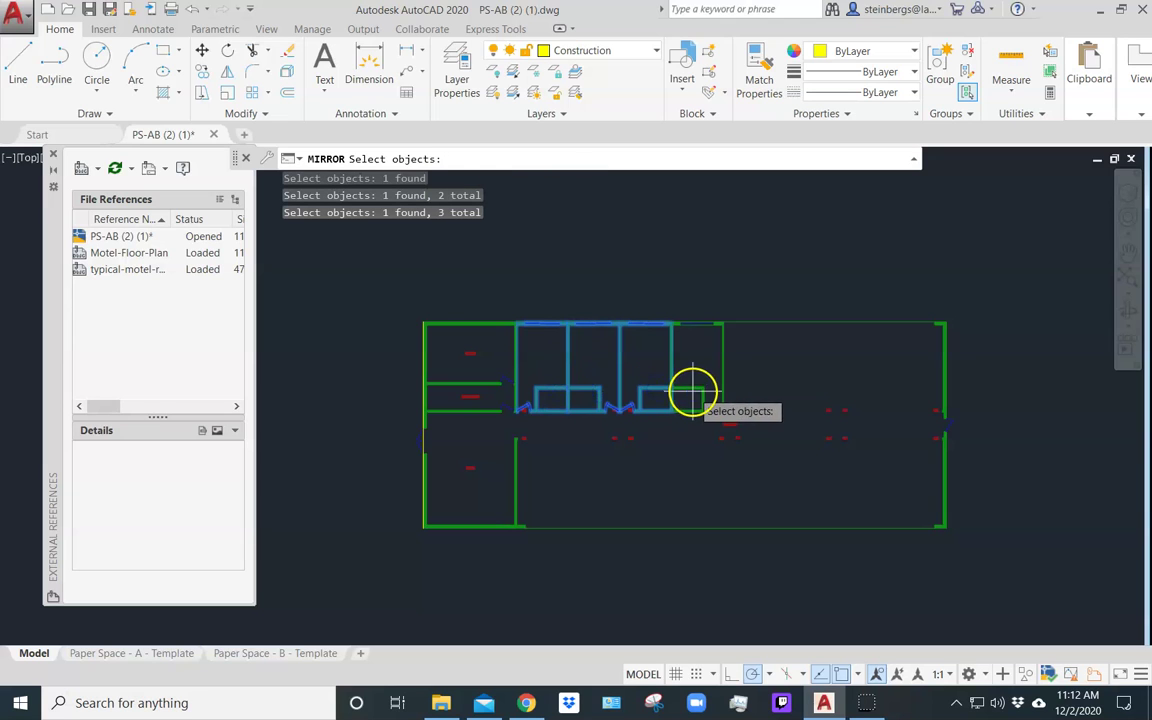
left_click(691, 394)
left_click(689, 463)
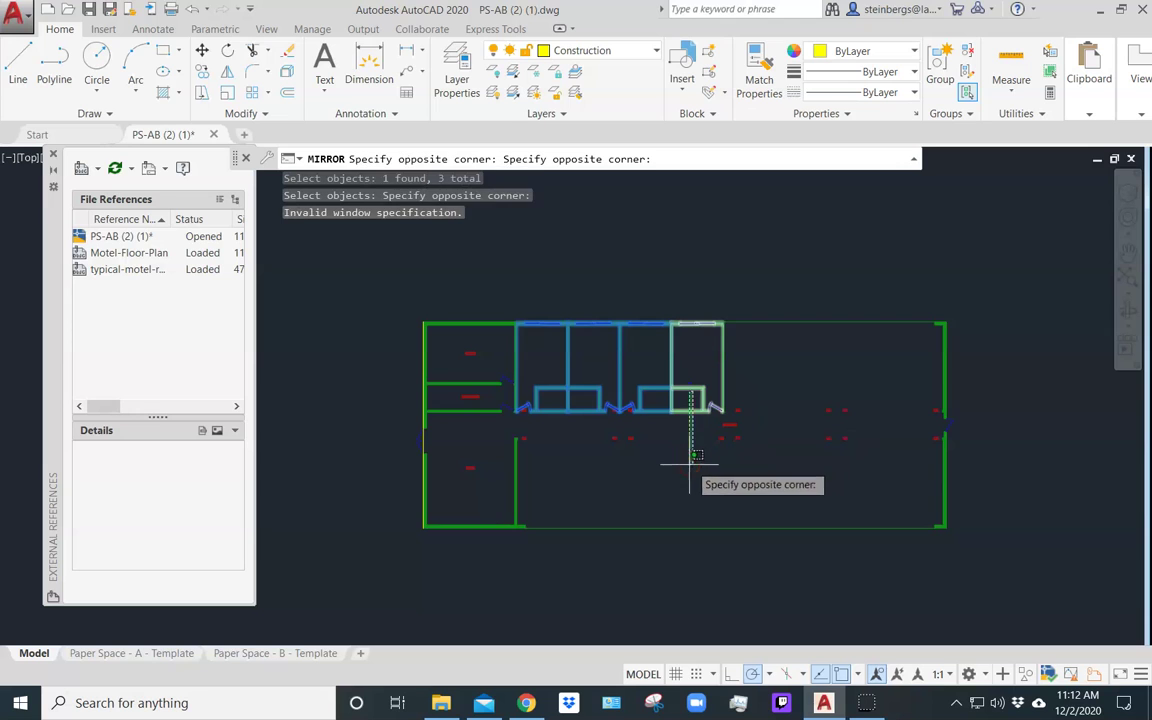
left_click(708, 403)
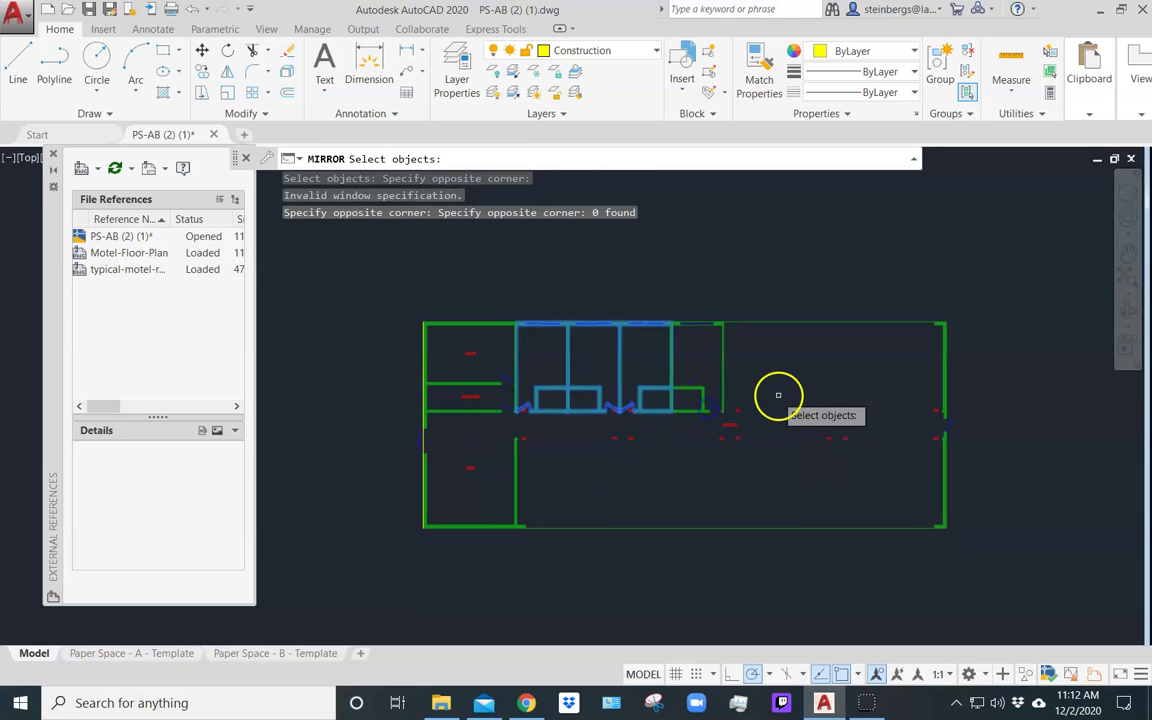
left_click(723, 386)
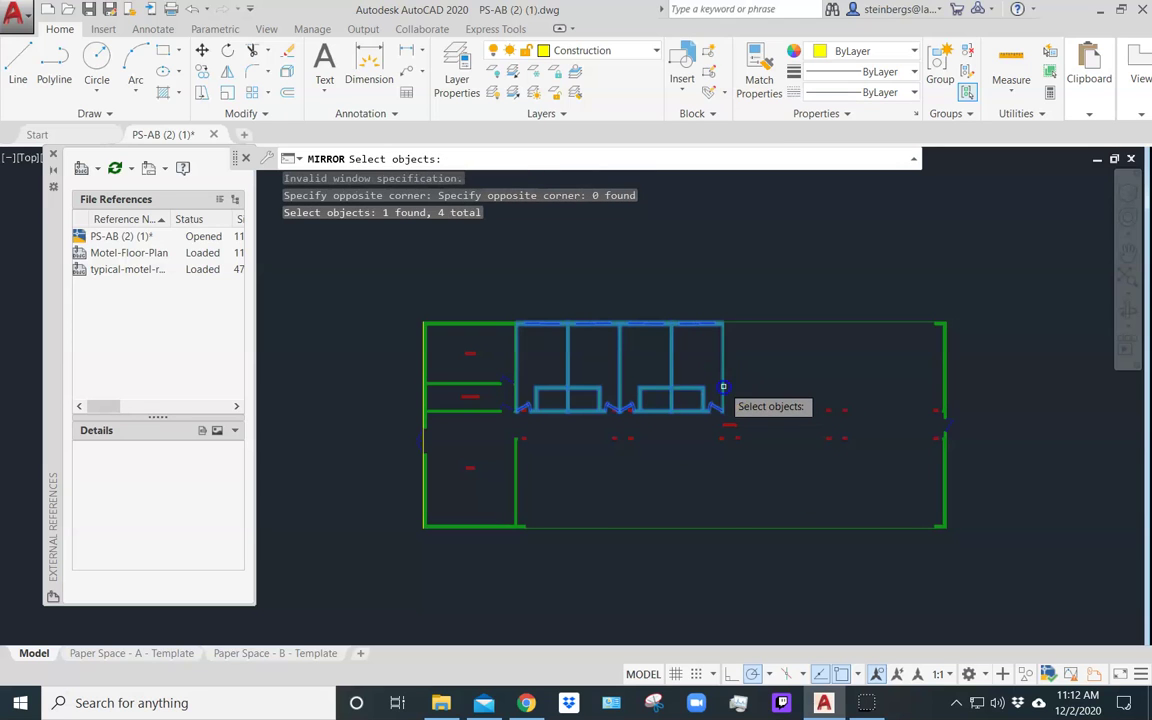
key("Return")
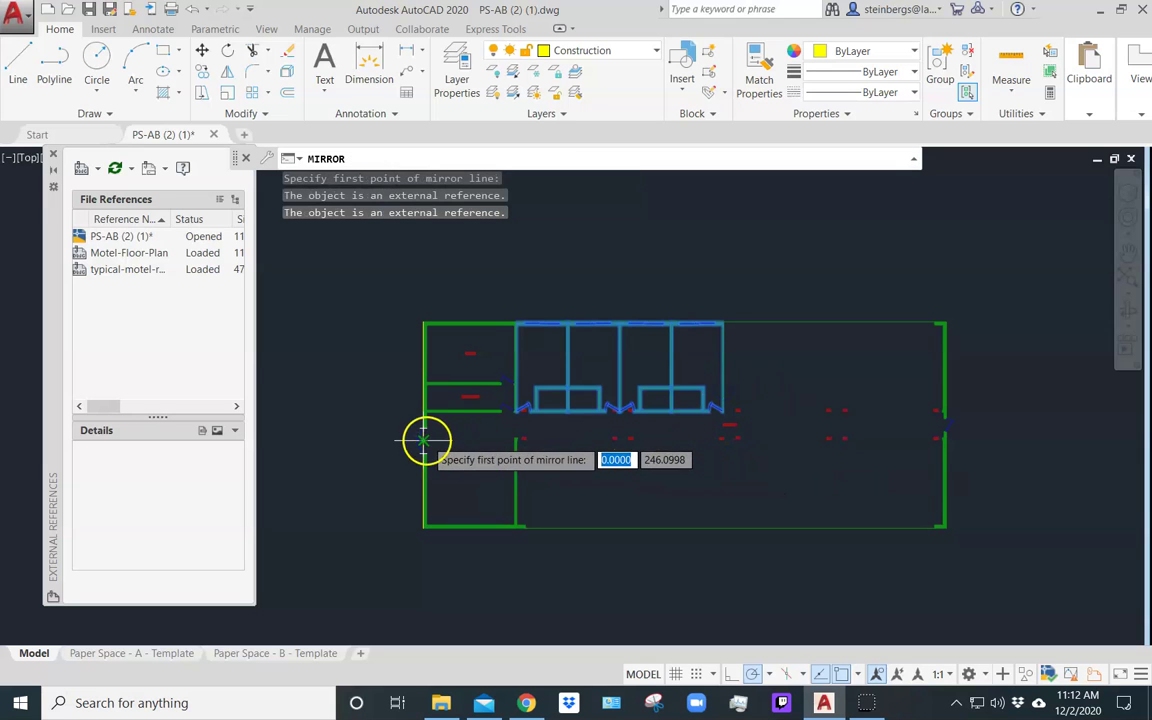
scroll(419, 394, "up", 4)
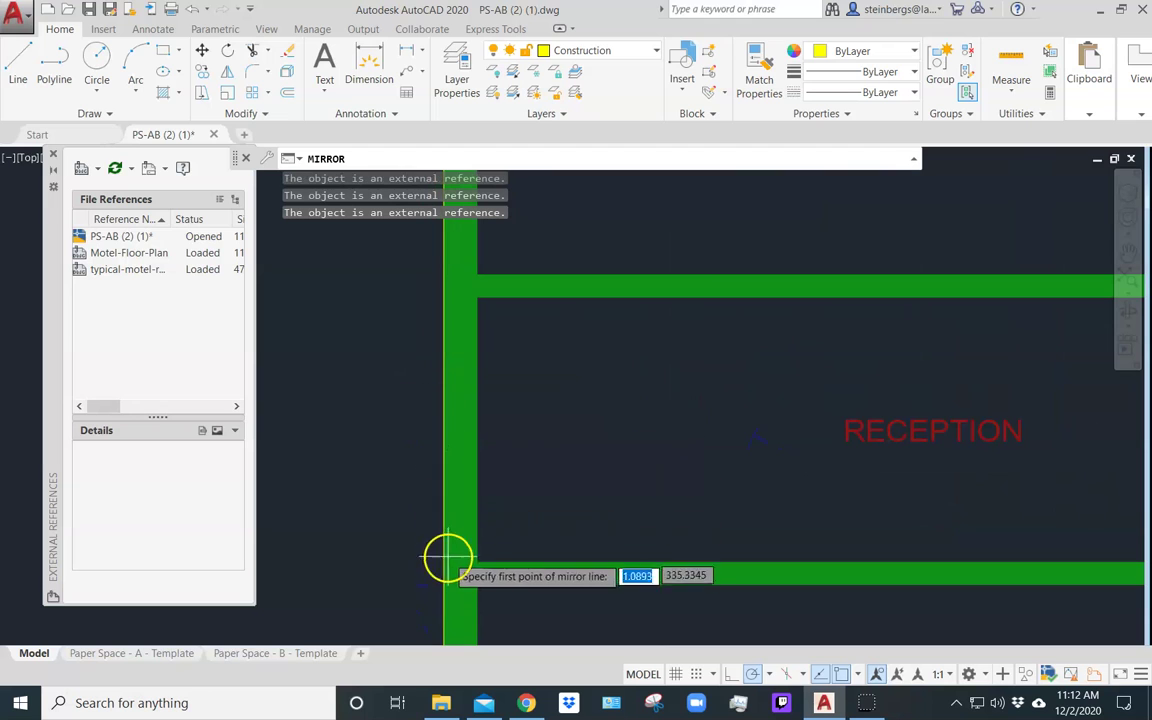
scroll(450, 568, "down", 5)
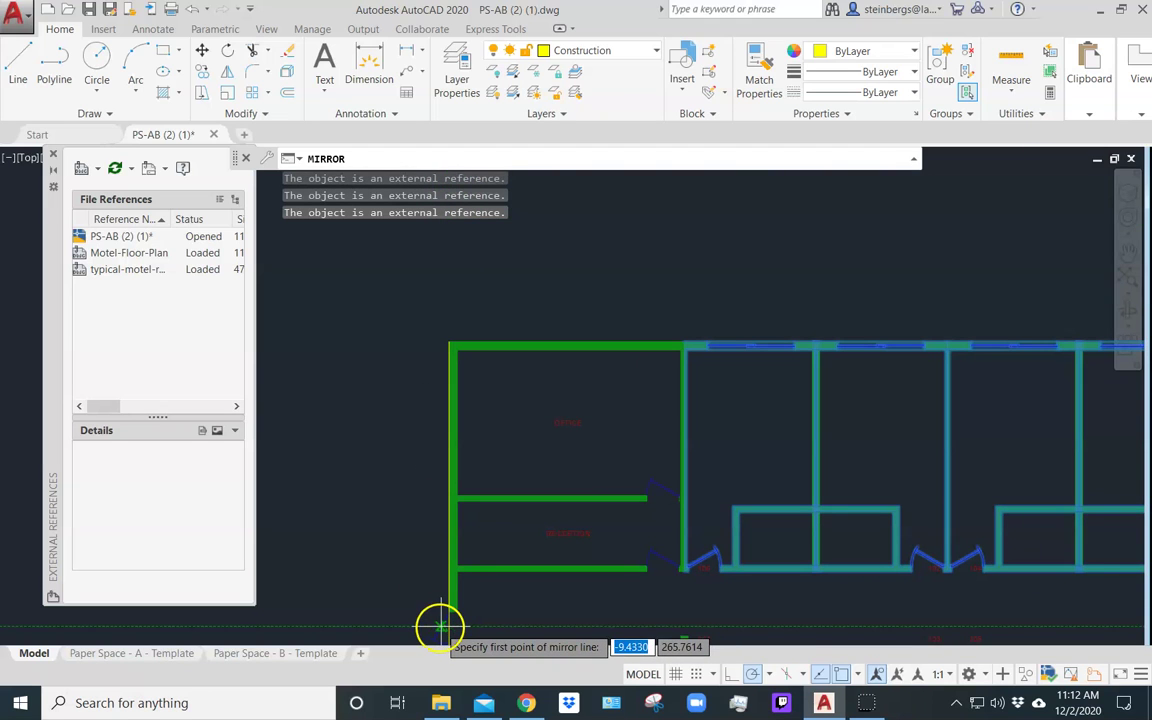
left_click(442, 627)
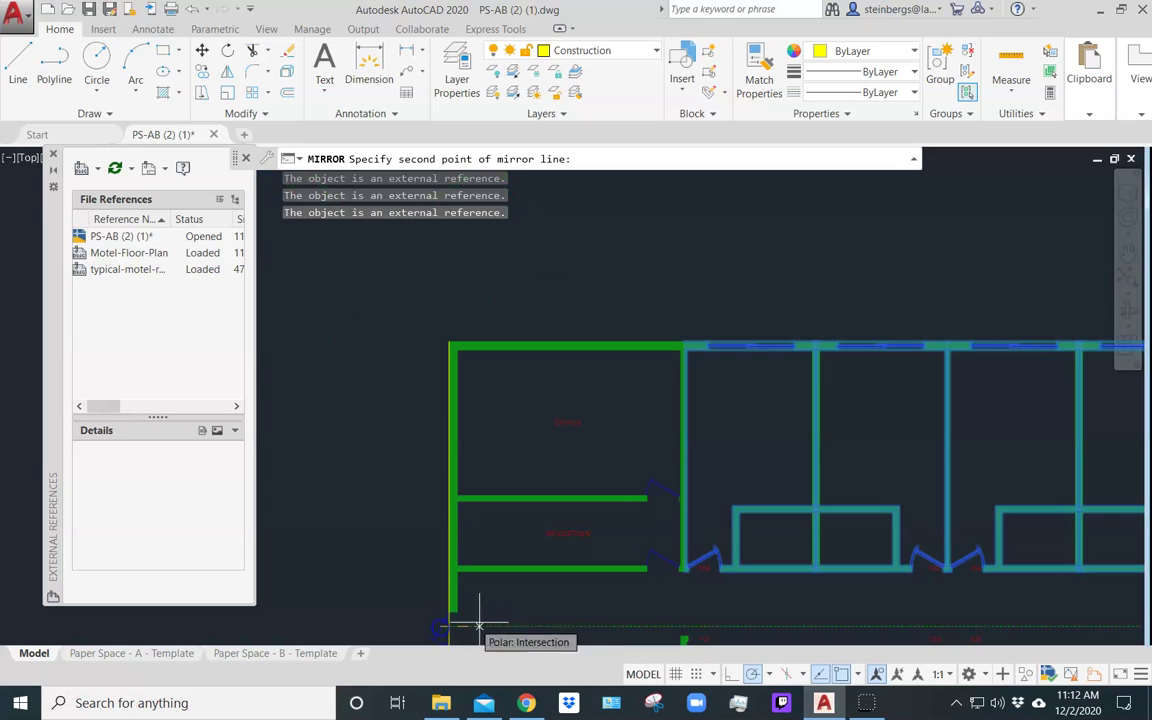
left_click(694, 626)
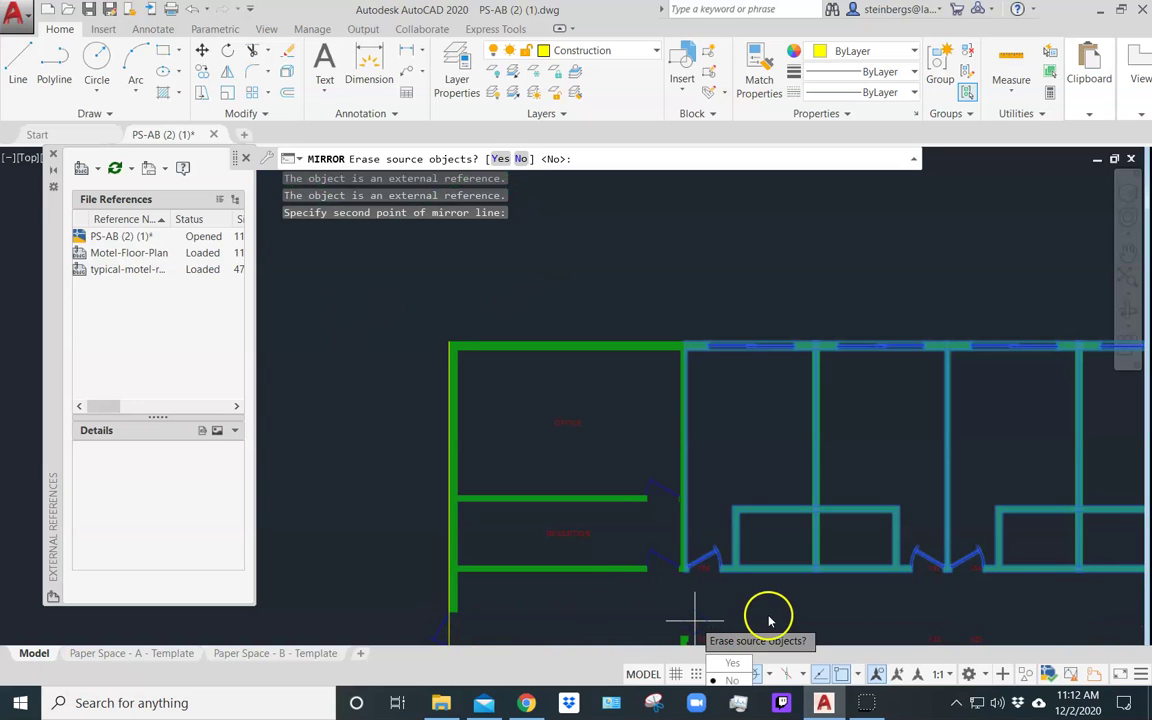
left_click(735, 681)
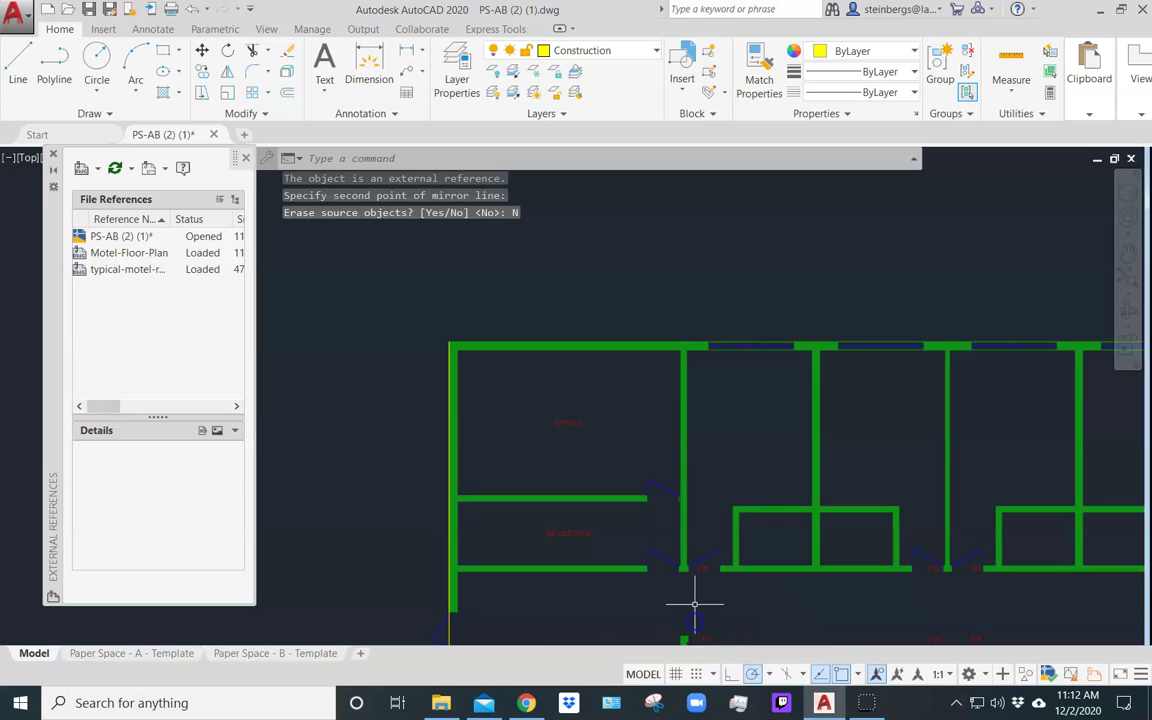
Undo the last mirror of the four attached rooms.
scroll(725, 471, "down", 6)
scroll(779, 514, "up", 3)
scroll(779, 514, "up", 2)
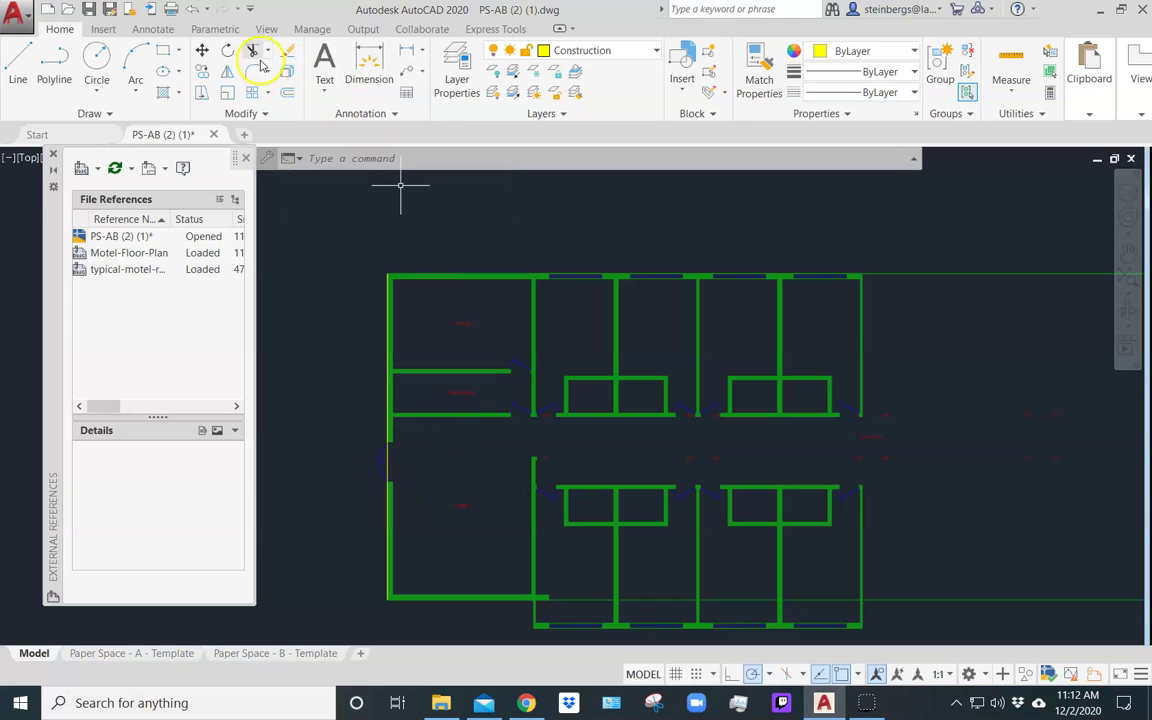
left_click(191, 9)
left_click(191, 9)
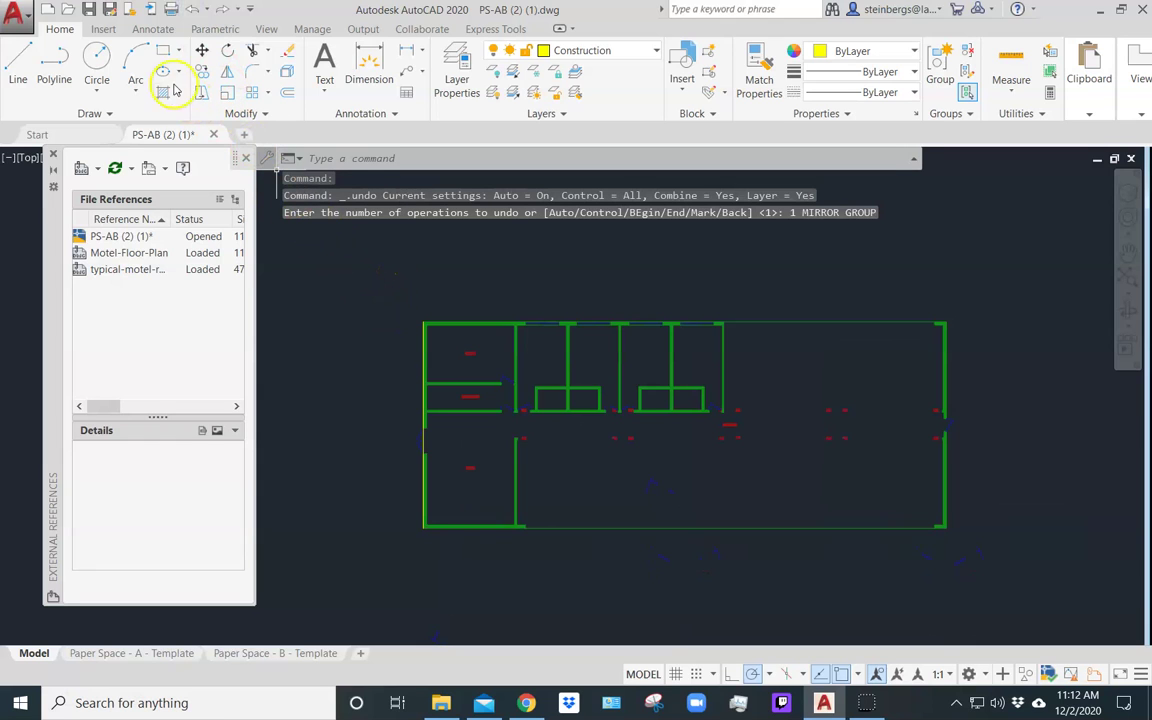
Mirror the four attached rooms across the corridor about a horizontal line from the construction line's midpoint, keeping the source rooms.
left_click(228, 73)
left_click(550, 387)
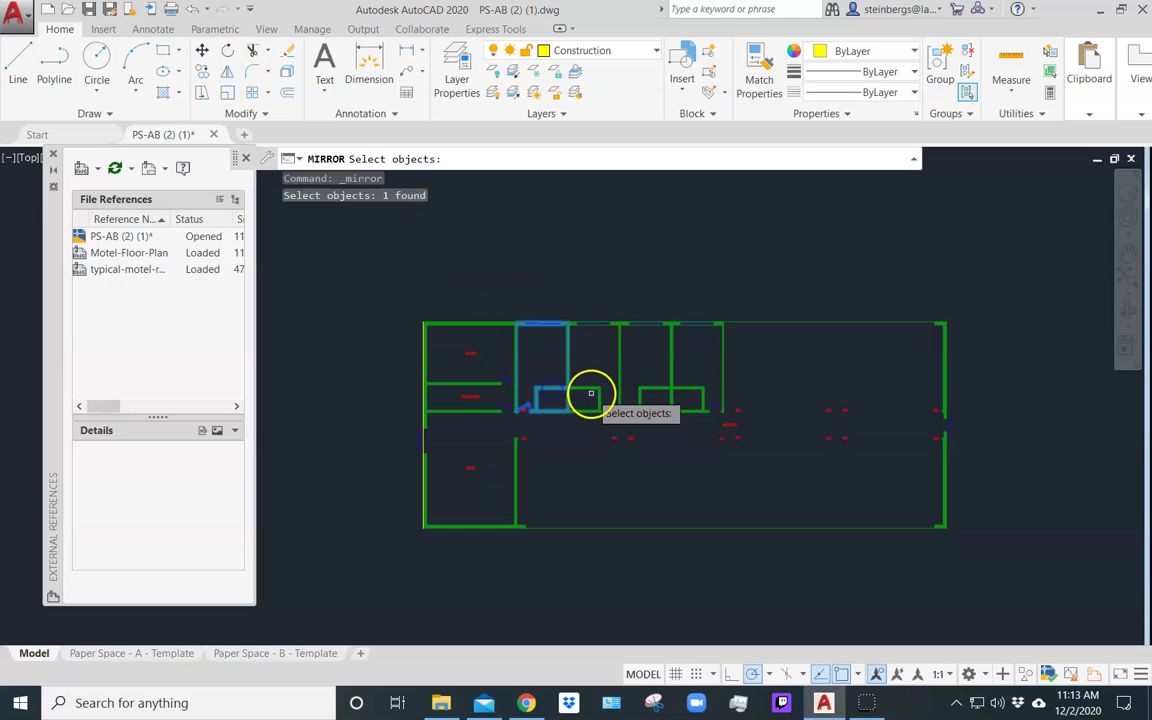
left_click(612, 392)
left_click(646, 392)
left_click(709, 390)
key("Return")
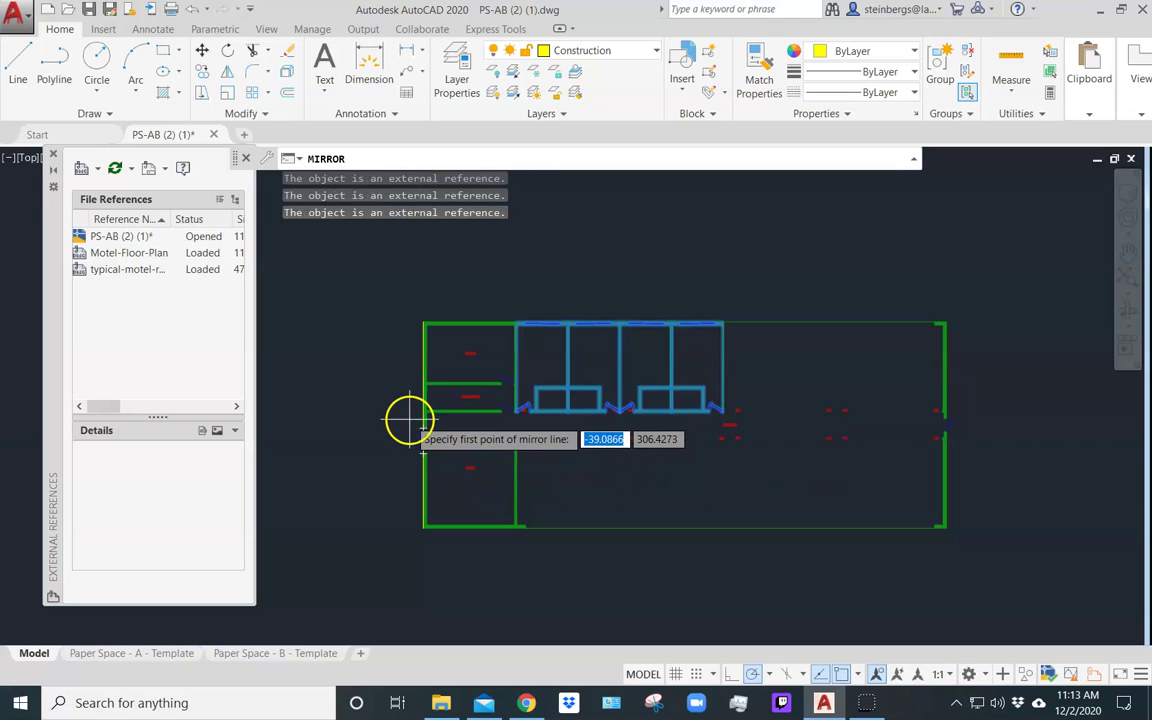
scroll(410, 420, "up", 5)
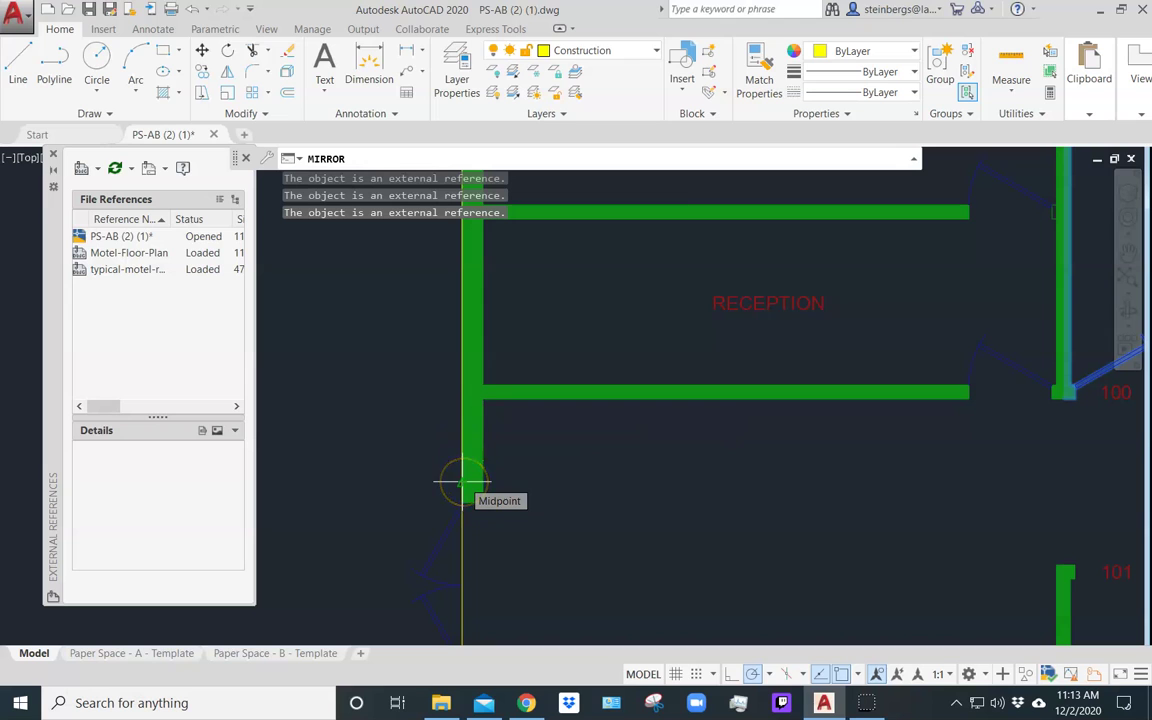
left_click(463, 483)
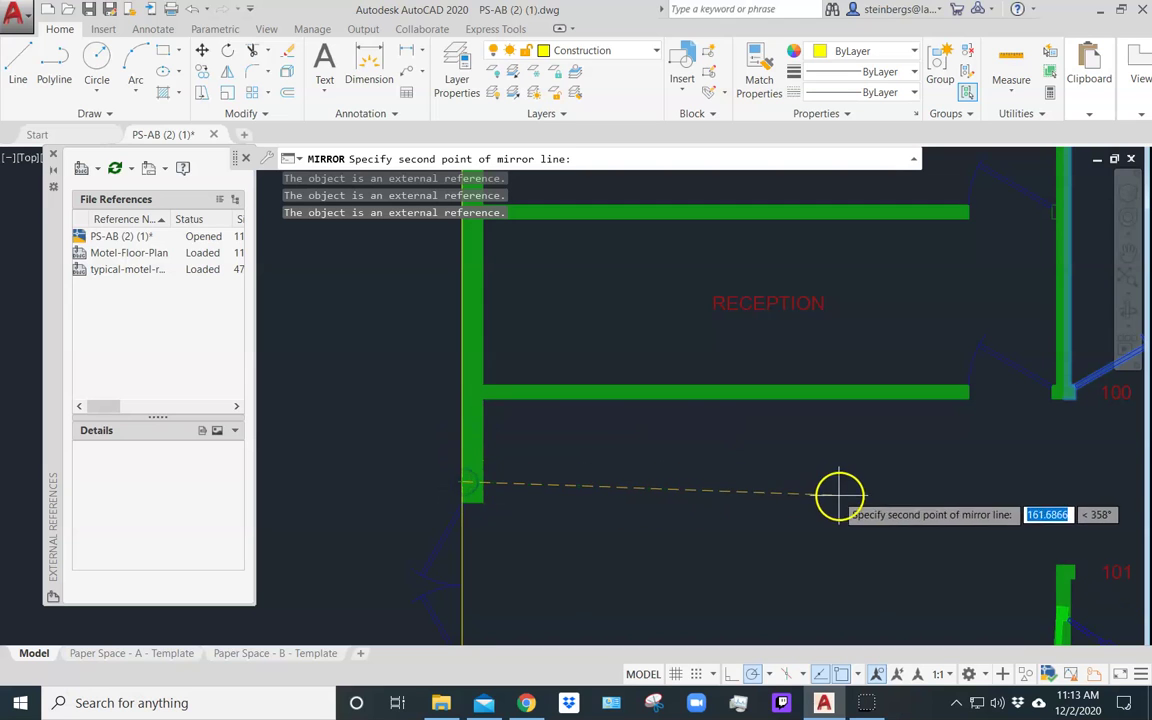
left_click(853, 481)
left_click(889, 539)
scroll(858, 450, "down", 5)
middle_click_drag(984, 482, 595, 457)
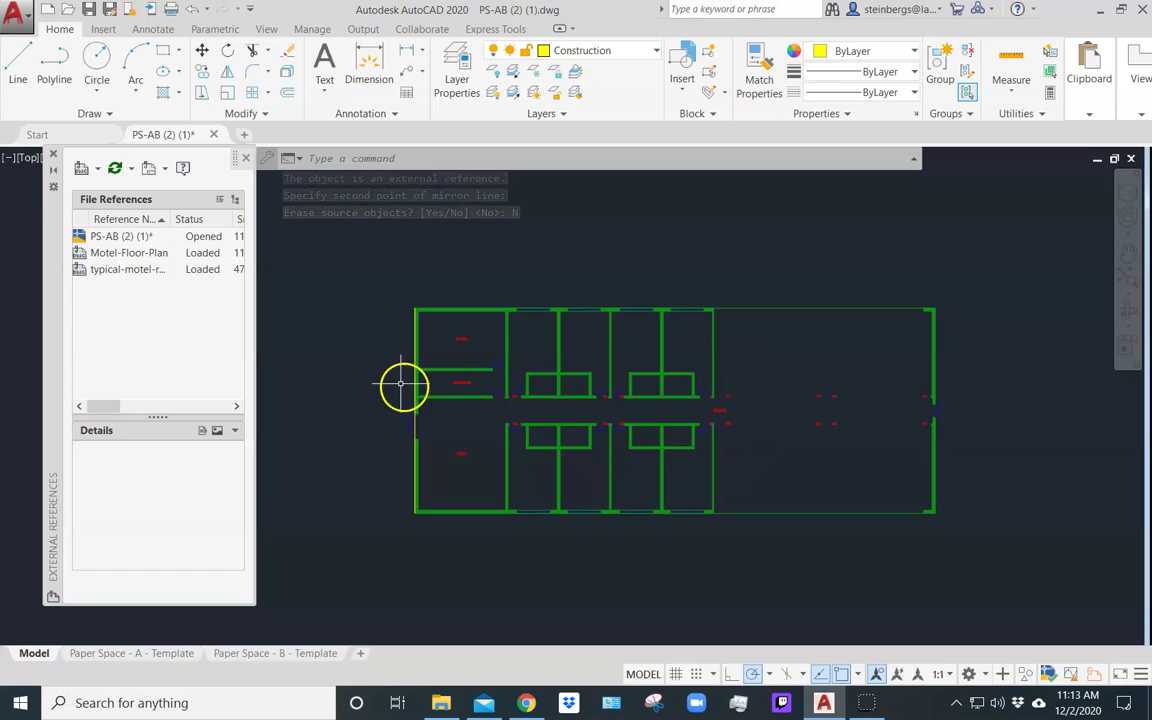
Close the External References palette, keep the command line window open, and make the Object Lines layer current.
left_click(246, 160)
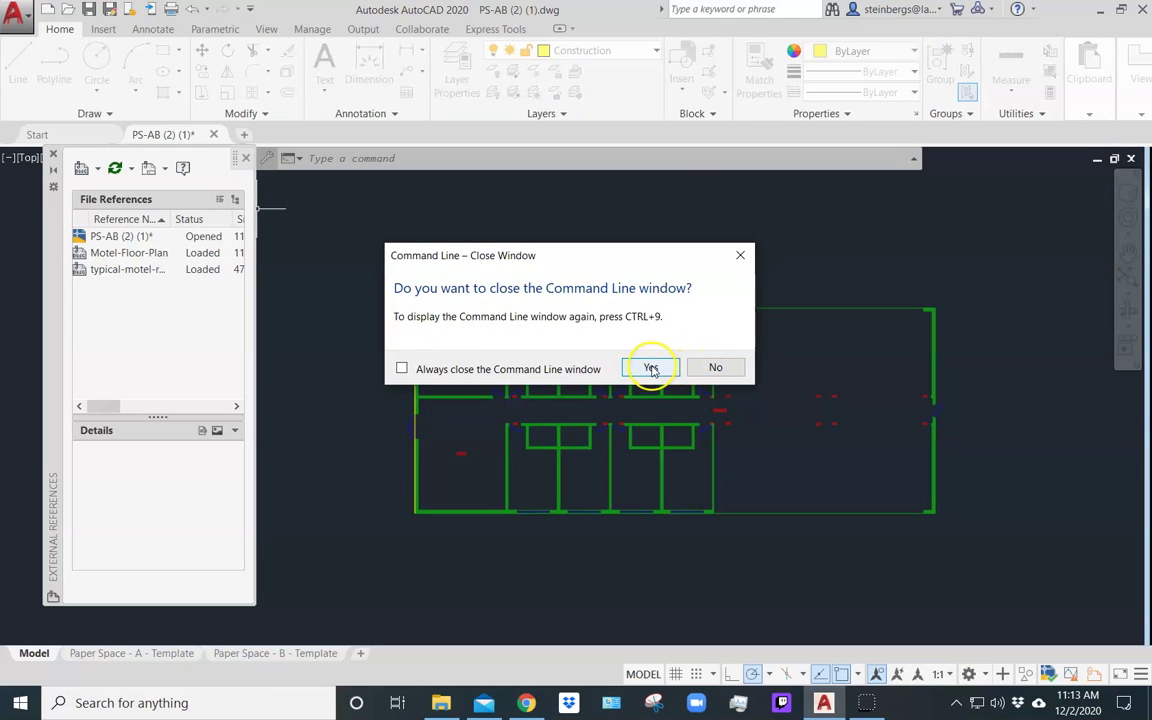
left_click(716, 369)
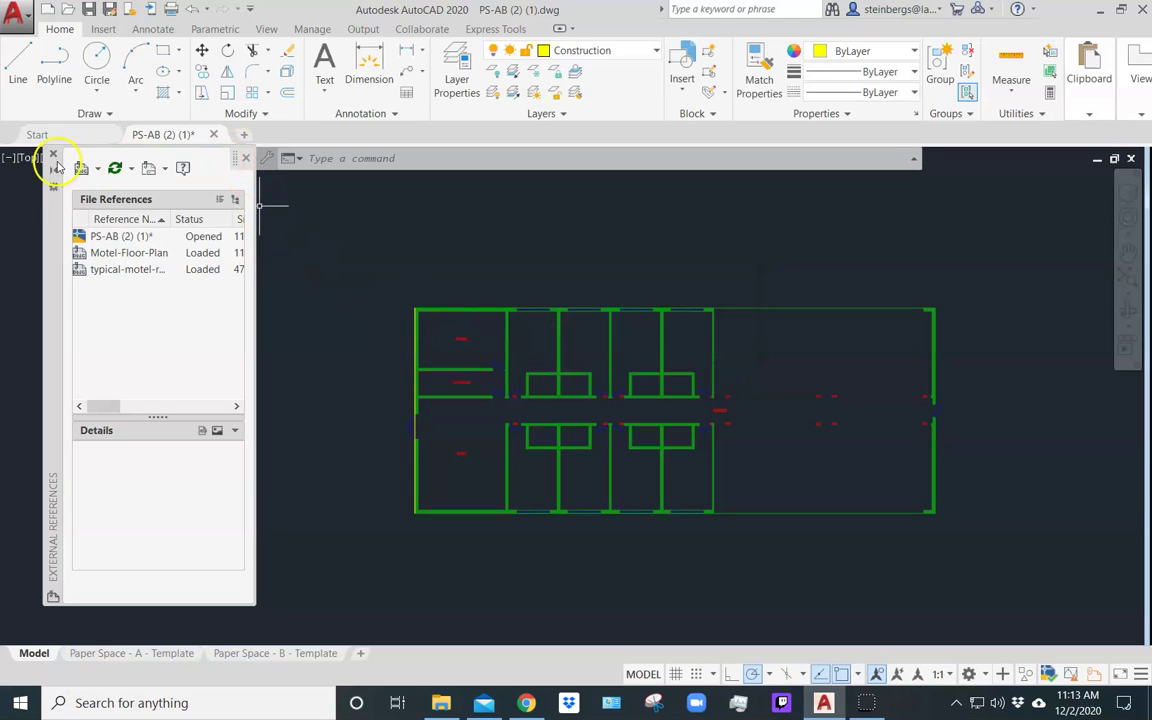
left_click(53, 156)
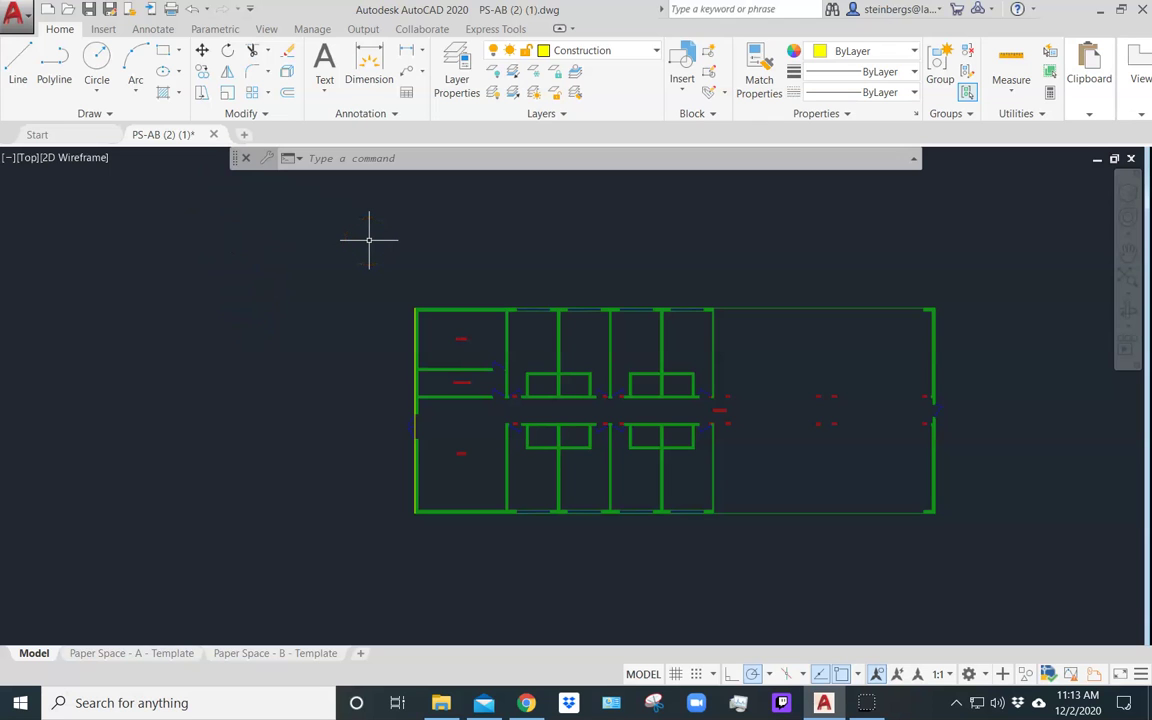
left_click(654, 53)
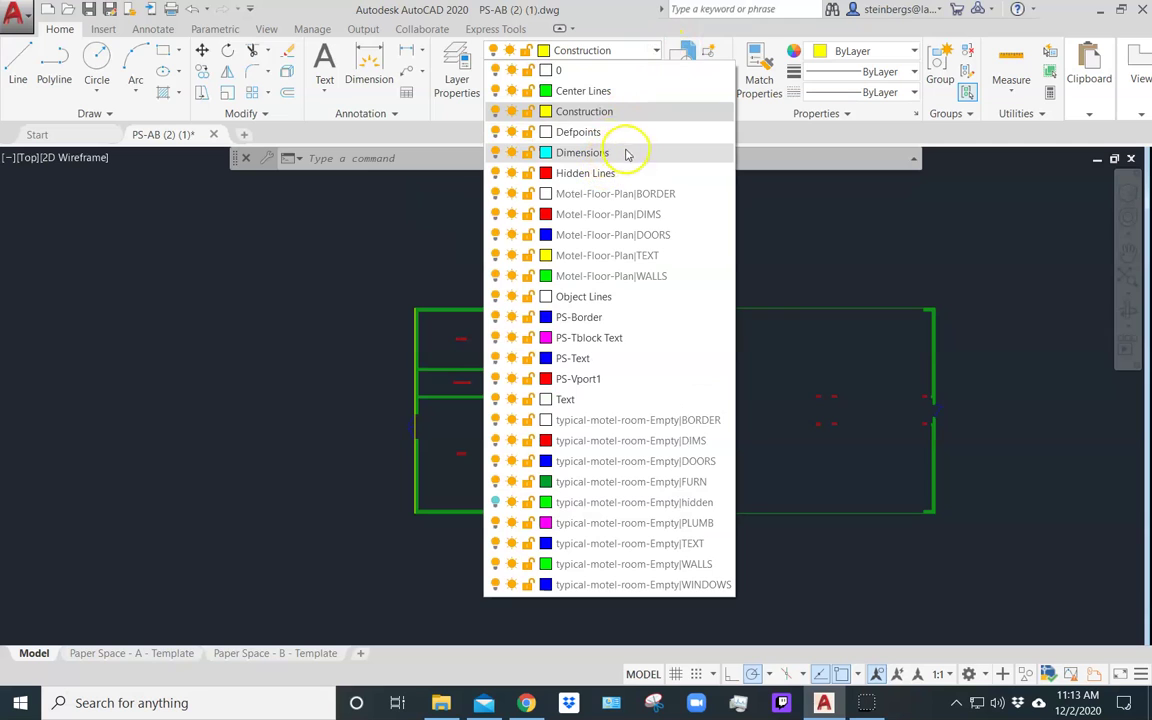
left_click(612, 296)
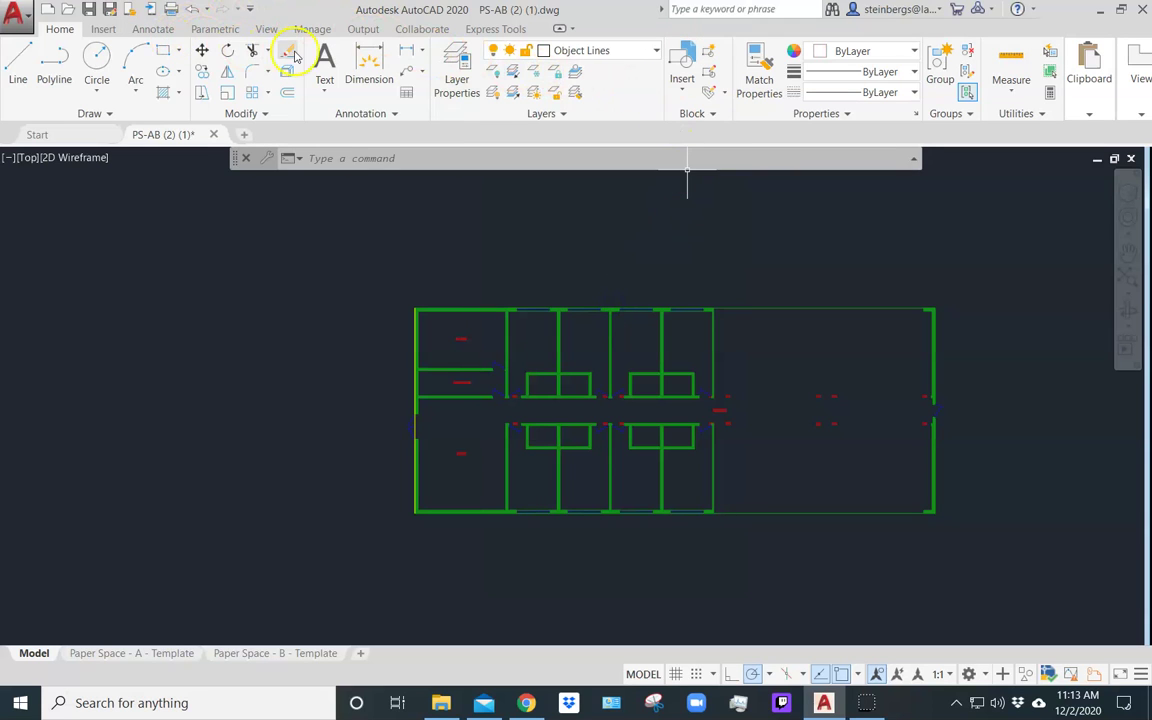
Insert the Chair - Desk block from DesignCenter's Home - Space Planner blocks outside the motel entrance.
left_click(267, 29)
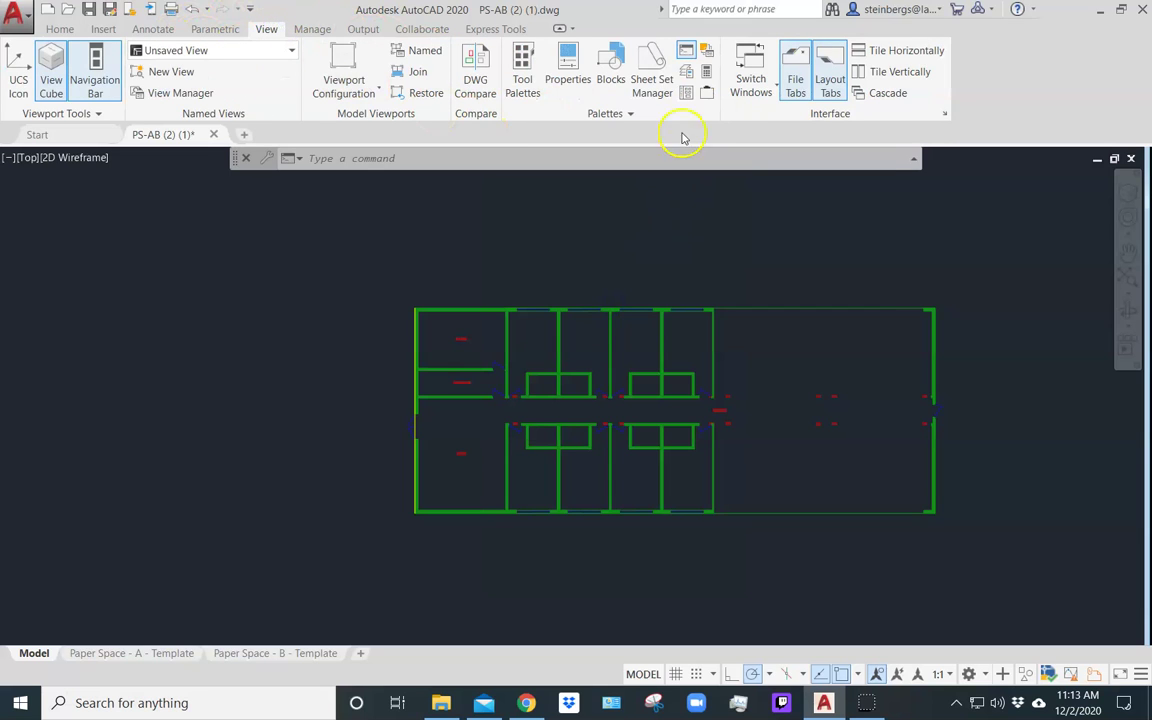
left_click(688, 93)
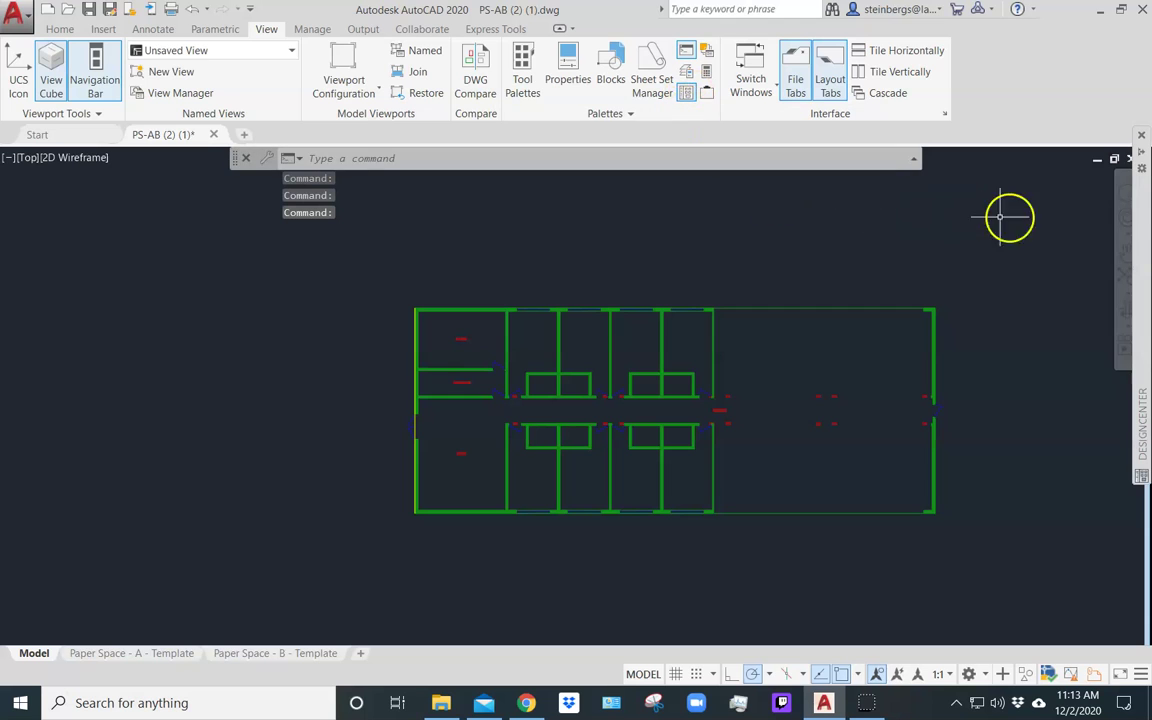
mouse_move(1142, 157)
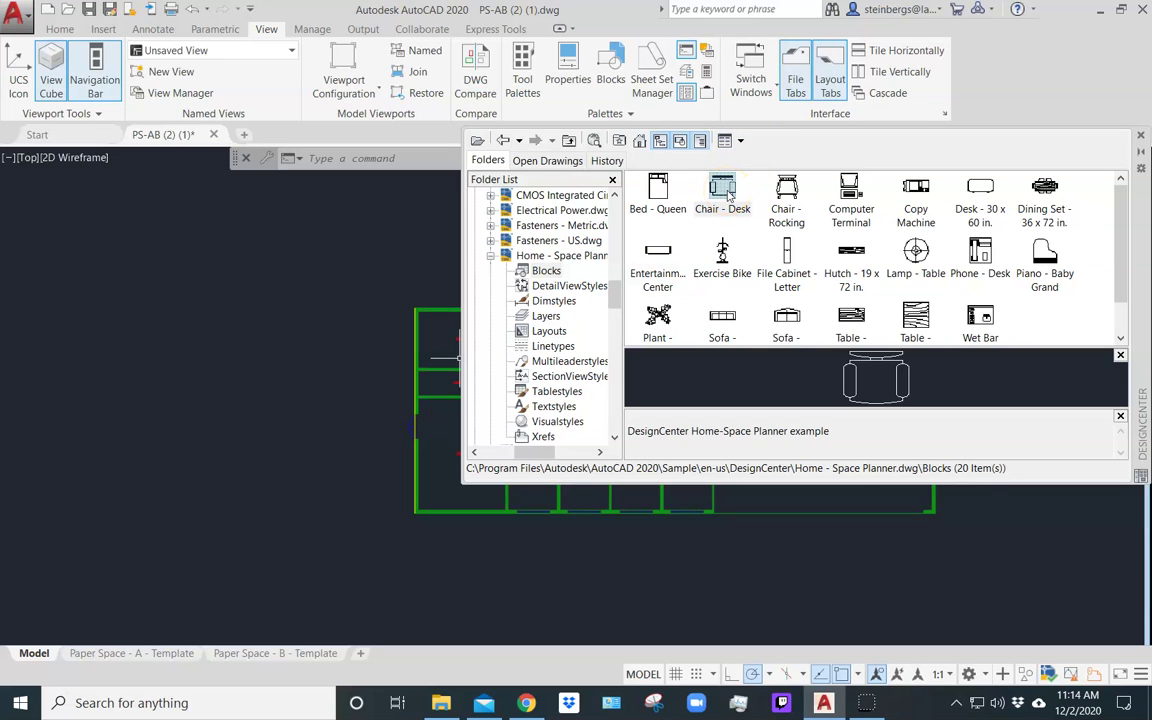
mouse_move(466, 388)
left_mouse_down()
mouse_move(430, 438)
mouse_move(342, 458)
mouse_move(334, 442)
left_mouse_up()
scroll(338, 437, "down", 5)
scroll(339, 437, "up", 9)
scroll(424, 486, "up", 2)
middle_click_drag(424, 486, 114, 449)
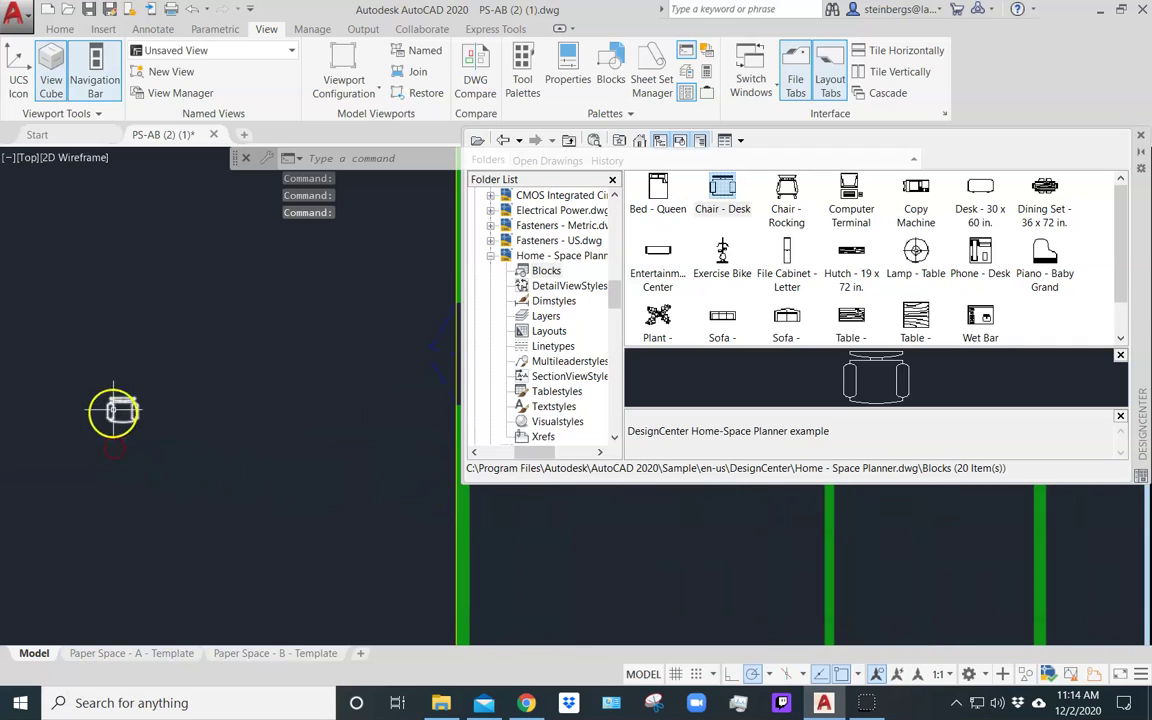
Collapse DesignCenter and move the desk chair into room 101, just below the bathroom wall near the partition to the adjoining room.
left_click(136, 410)
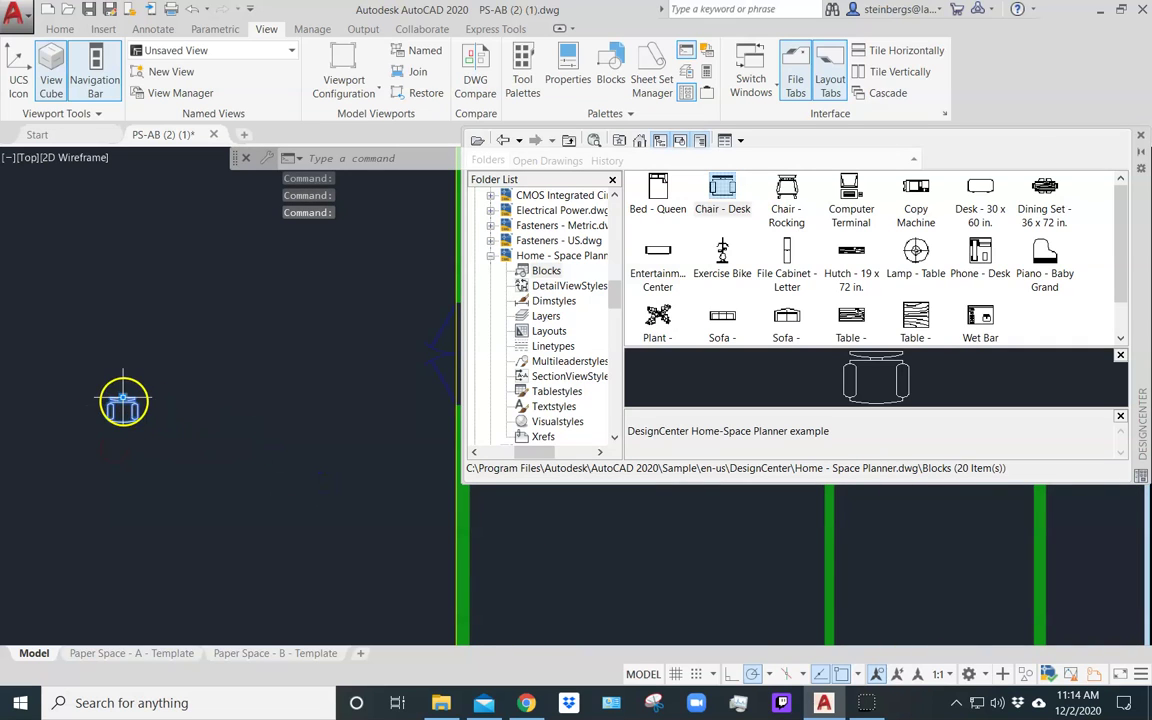
left_click(1141, 155)
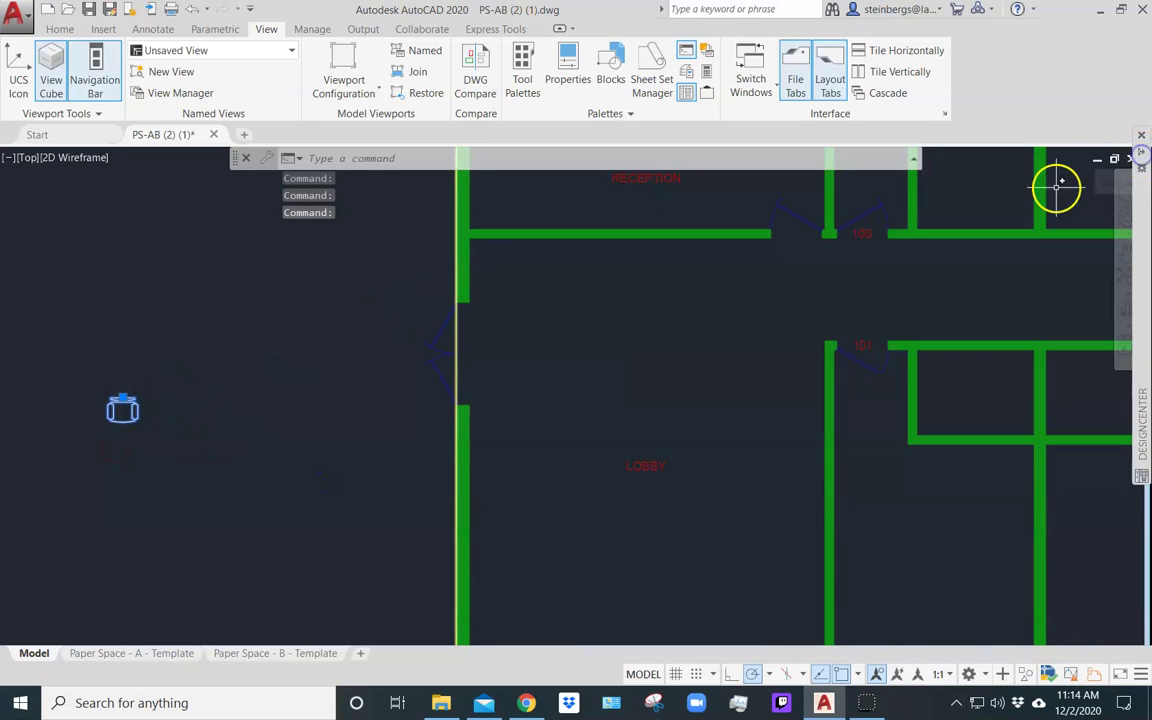
left_click(121, 399)
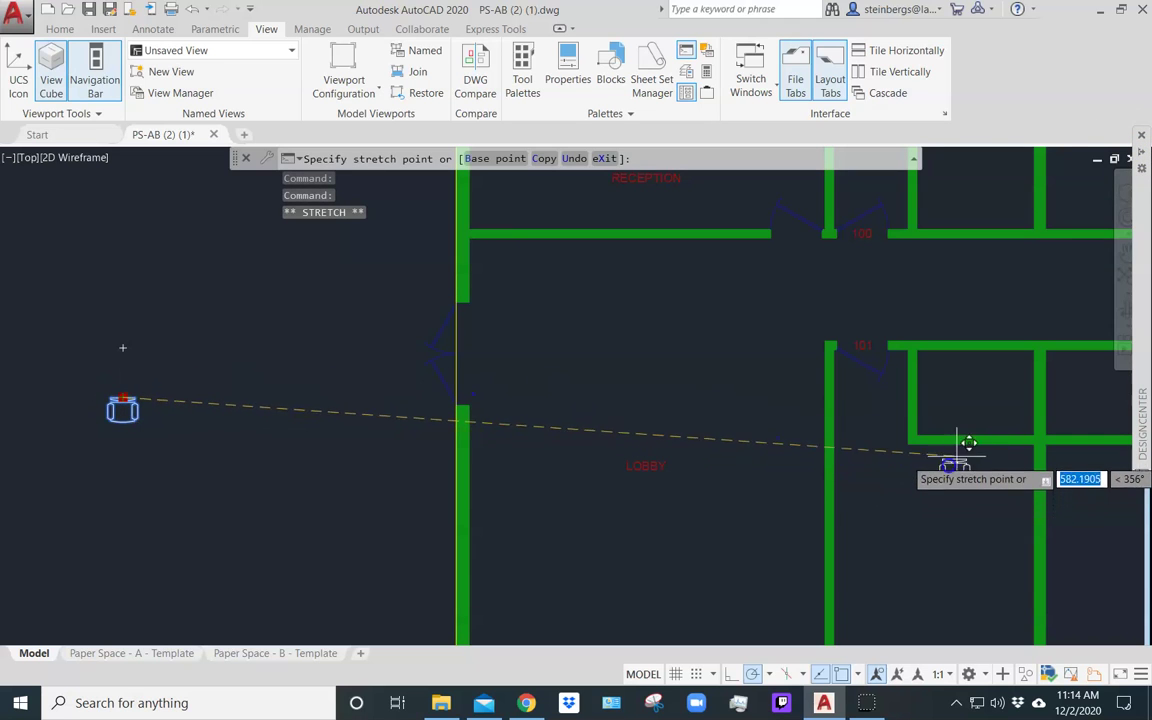
left_click(1013, 455)
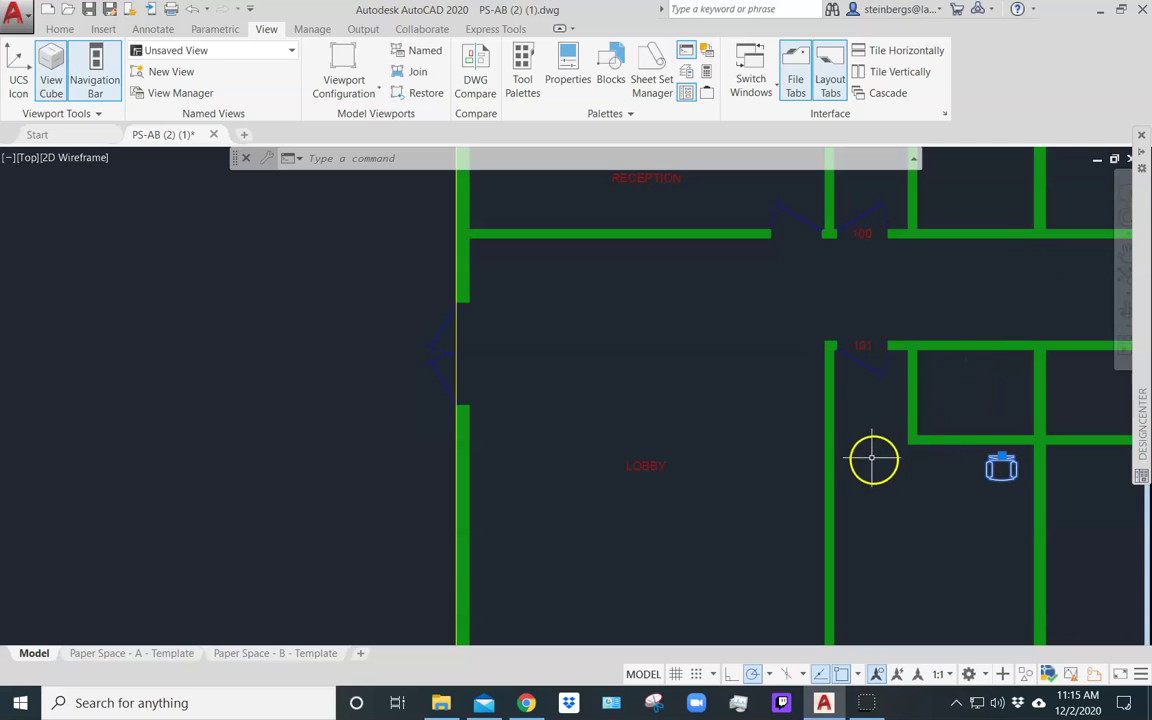
Reopen DesignCenter and browse the block libraries in Home - Space Planner.dwg and House Designer.dwg.
scroll(685, 408, "down", 2)
middle_click_drag(650, 370, 391, 509)
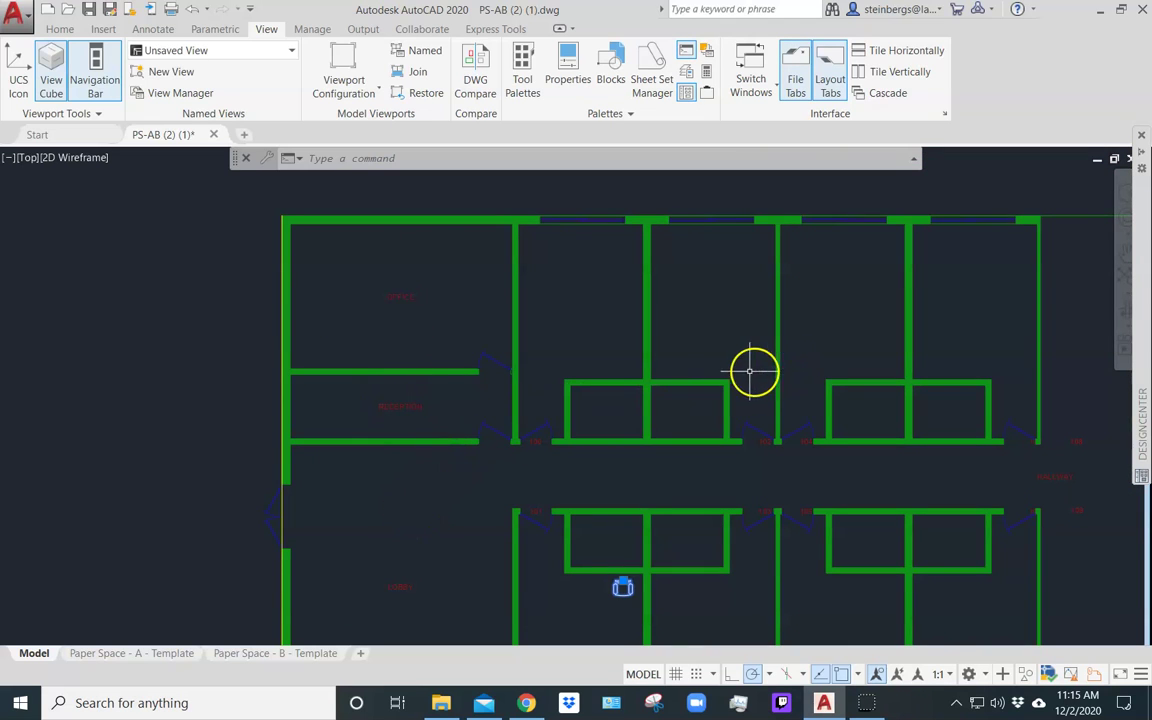
mouse_move(1137, 171)
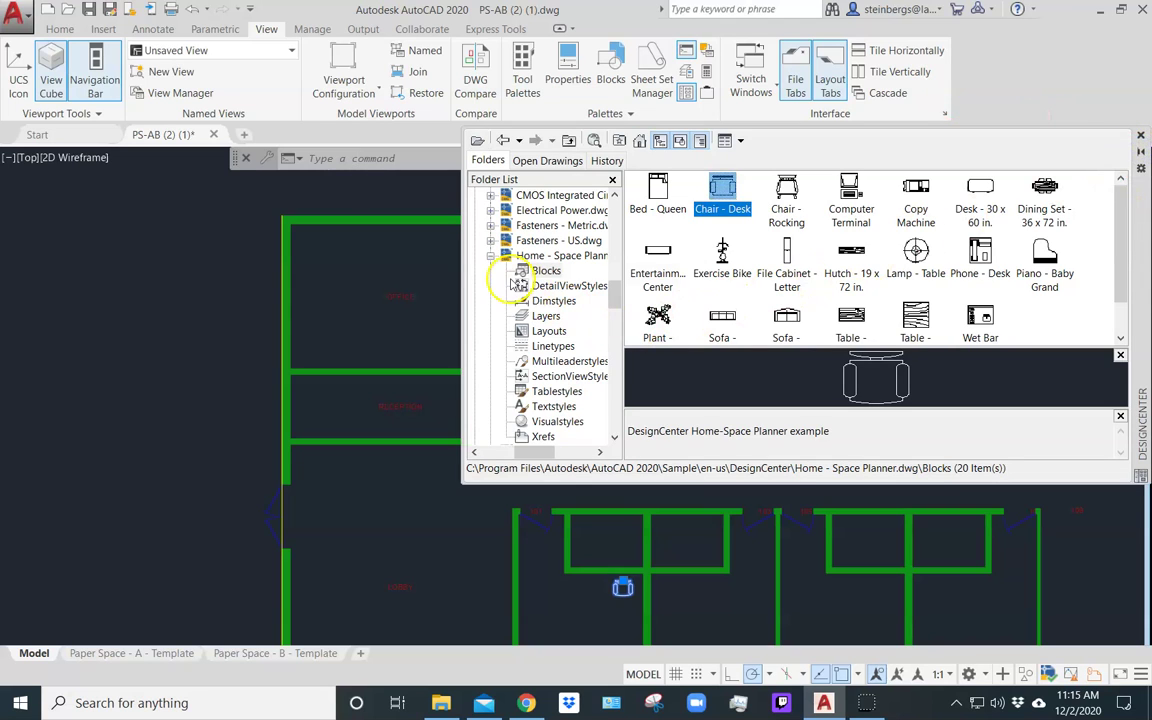
scroll(858, 258, "down", 1)
scroll(860, 253, "up", 1)
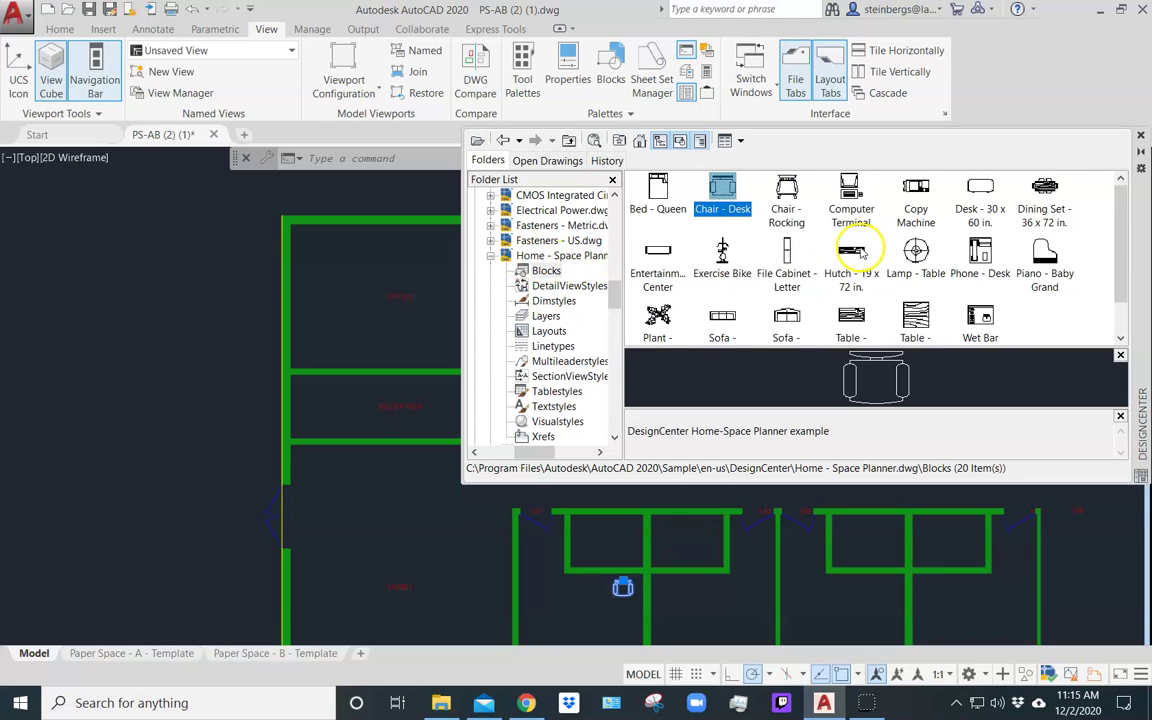
left_click(491, 256)
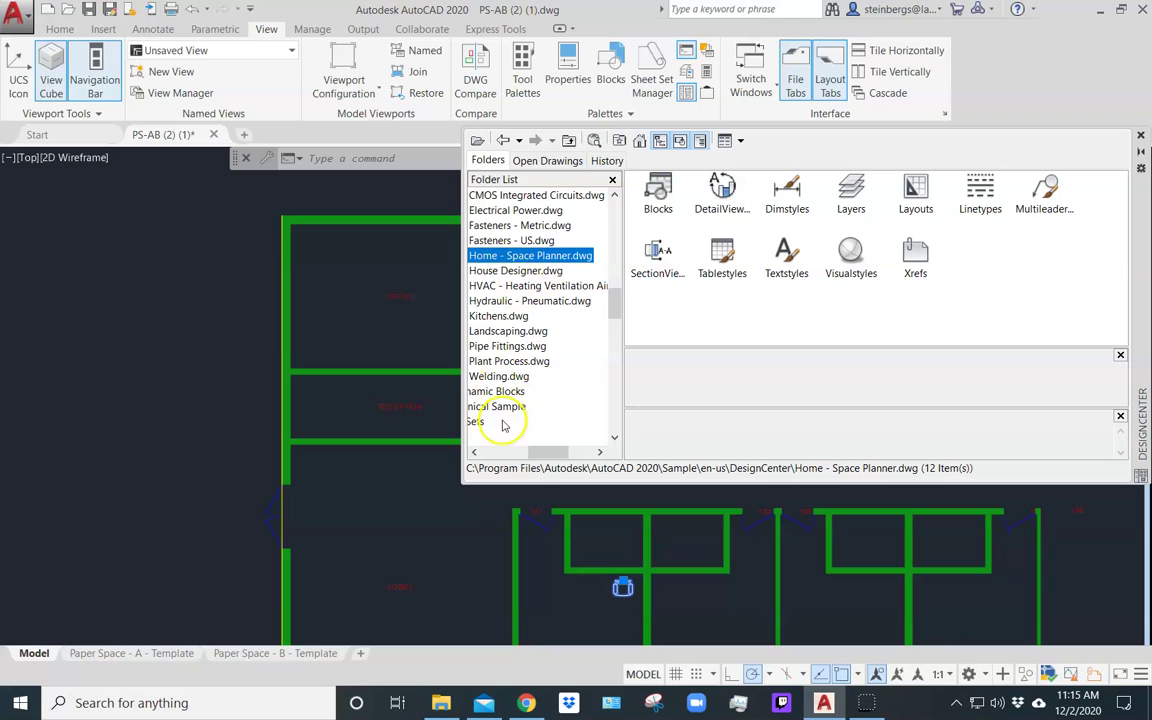
left_click_drag(534, 452, 498, 452)
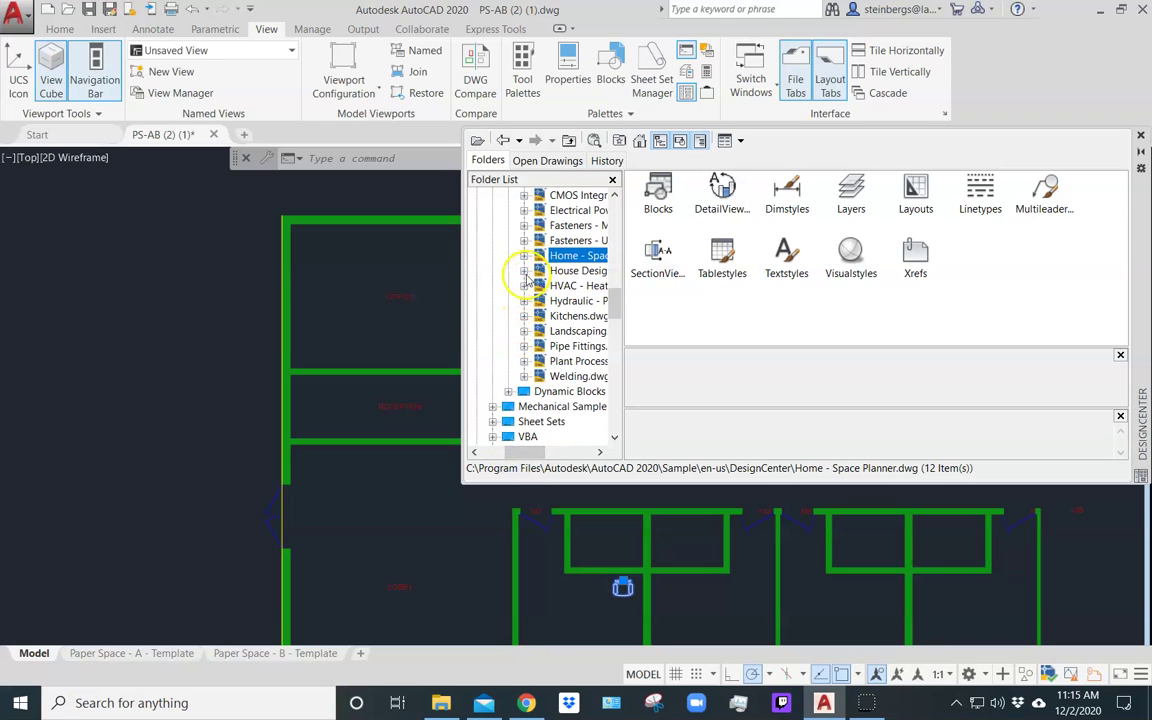
left_click(524, 271)
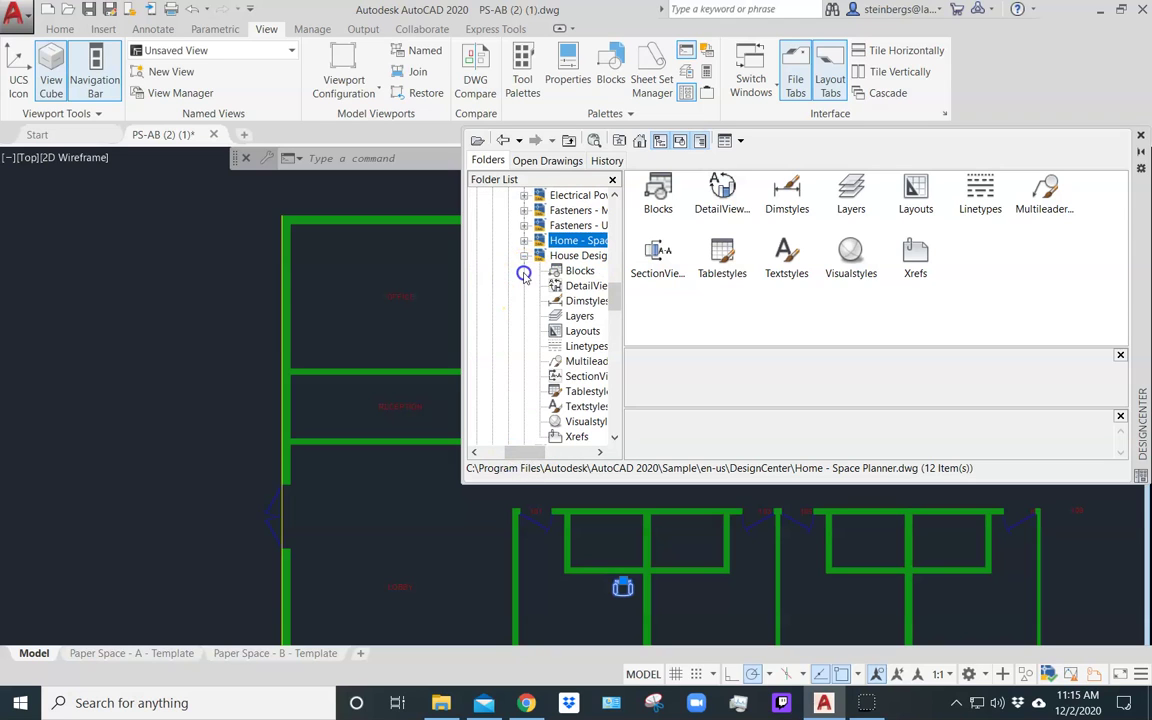
left_click(578, 271)
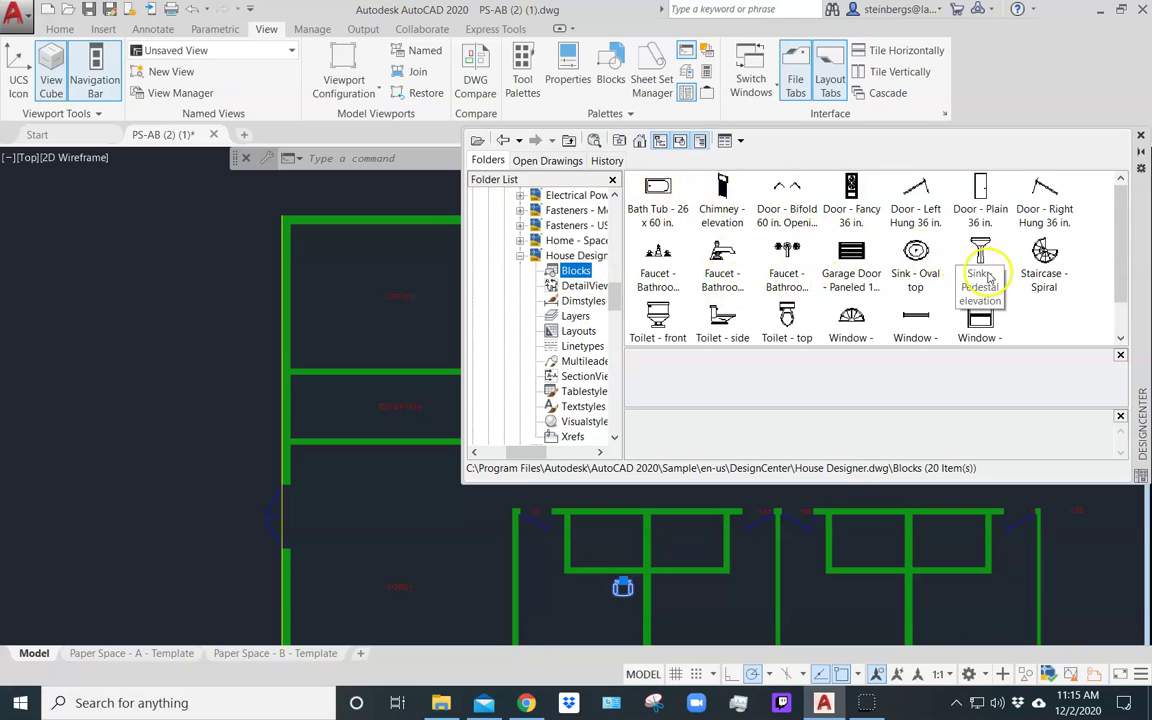
scroll(945, 330, "down", 1)
scroll(943, 300, "up", 1)
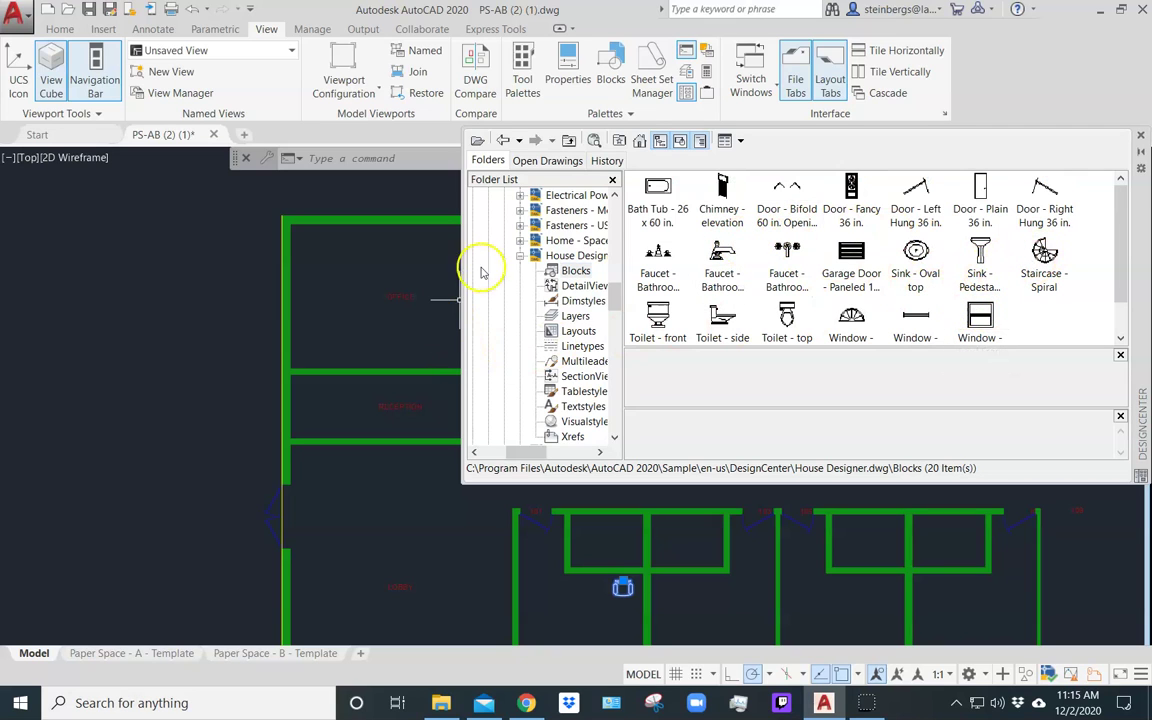
Browse the Kitchens.dwg and Landscaping.dwg blocks, then collapse DesignCenter and clear the desk chair selection.
left_click(521, 257)
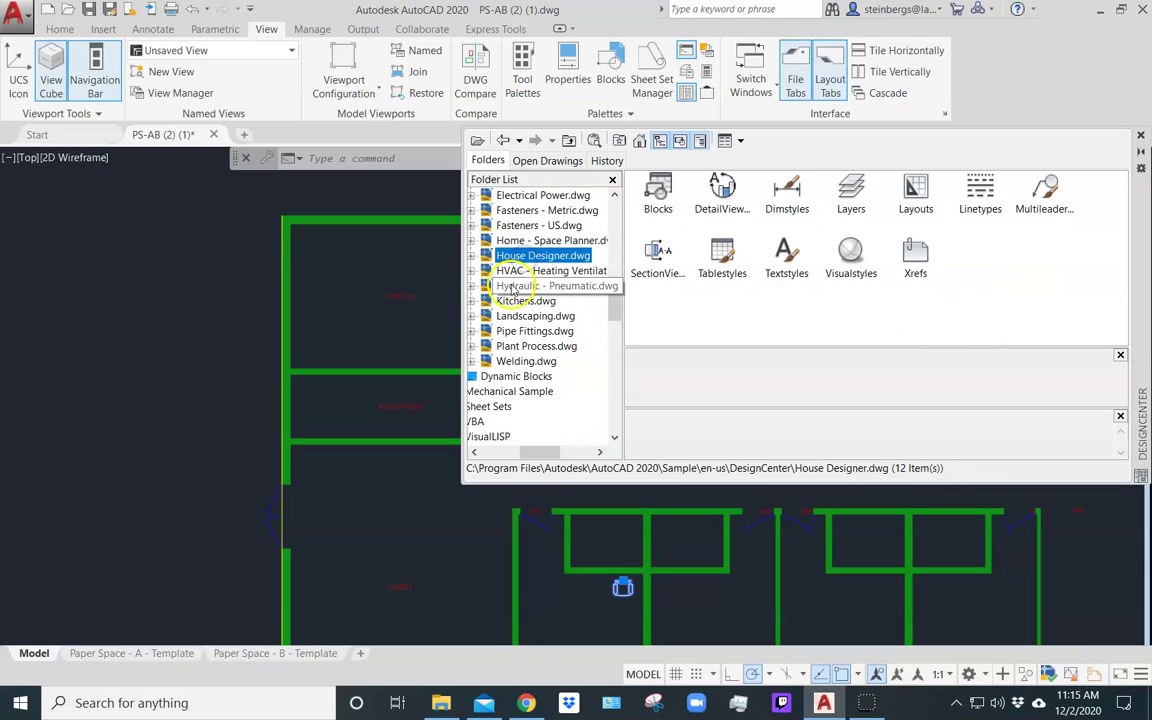
left_click(472, 301)
left_click(525, 271)
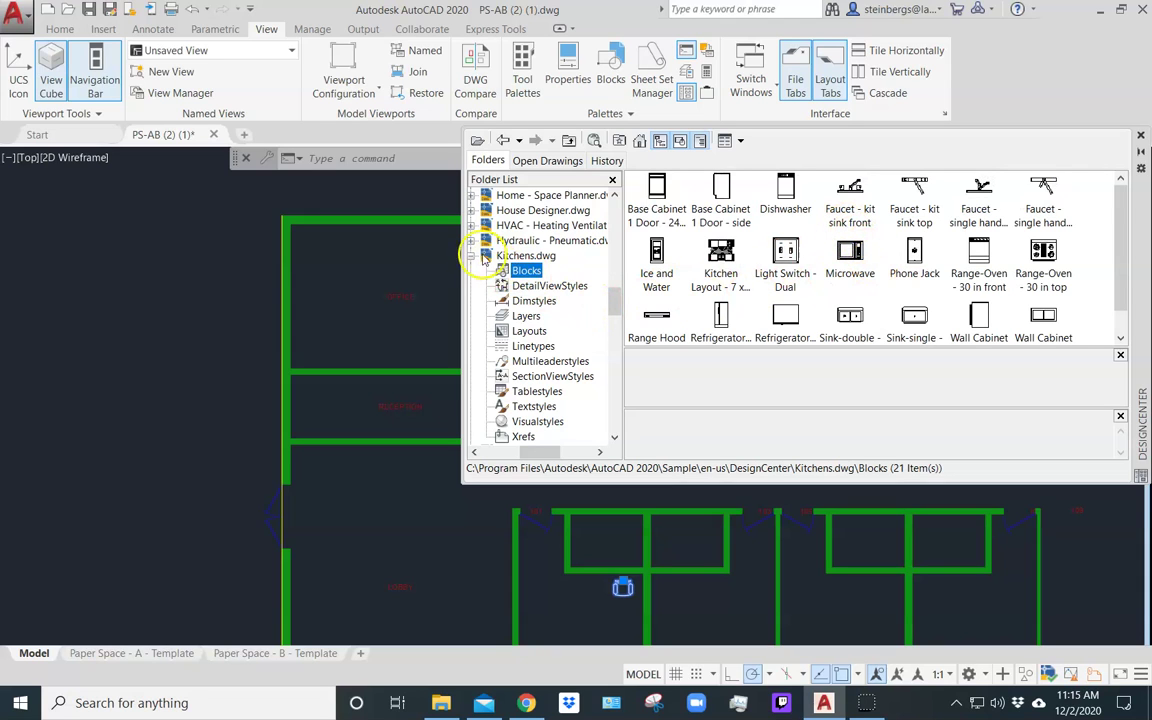
left_click(473, 256)
left_click(472, 271)
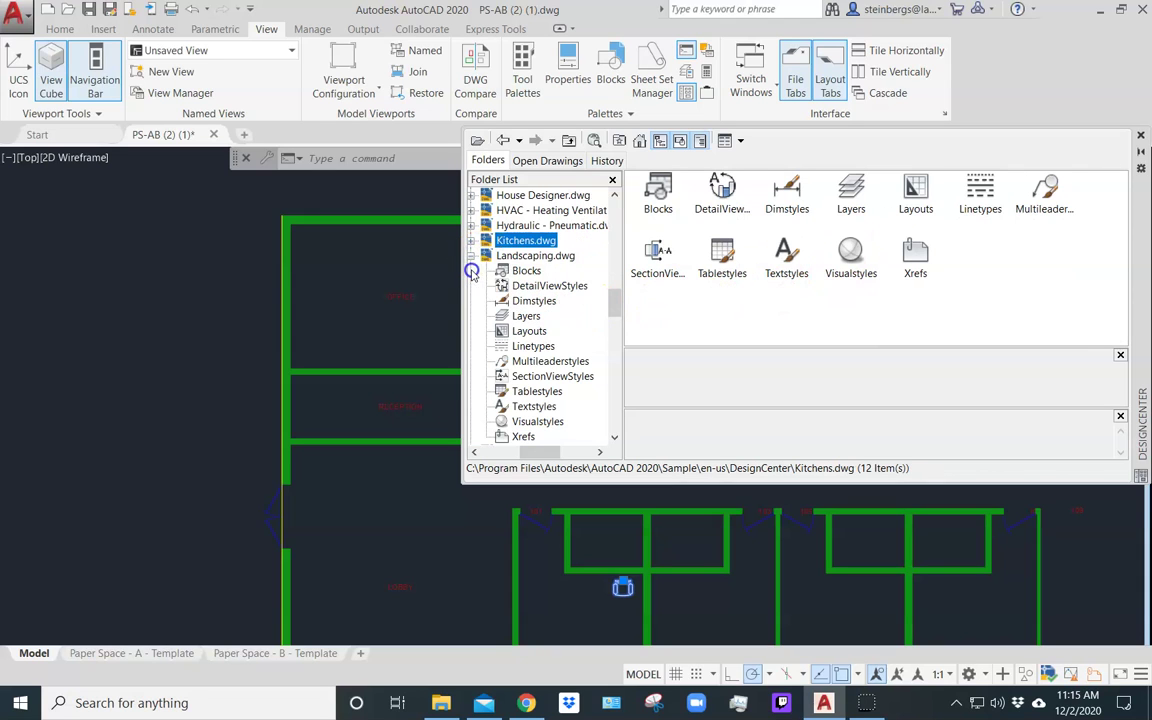
left_click(524, 271)
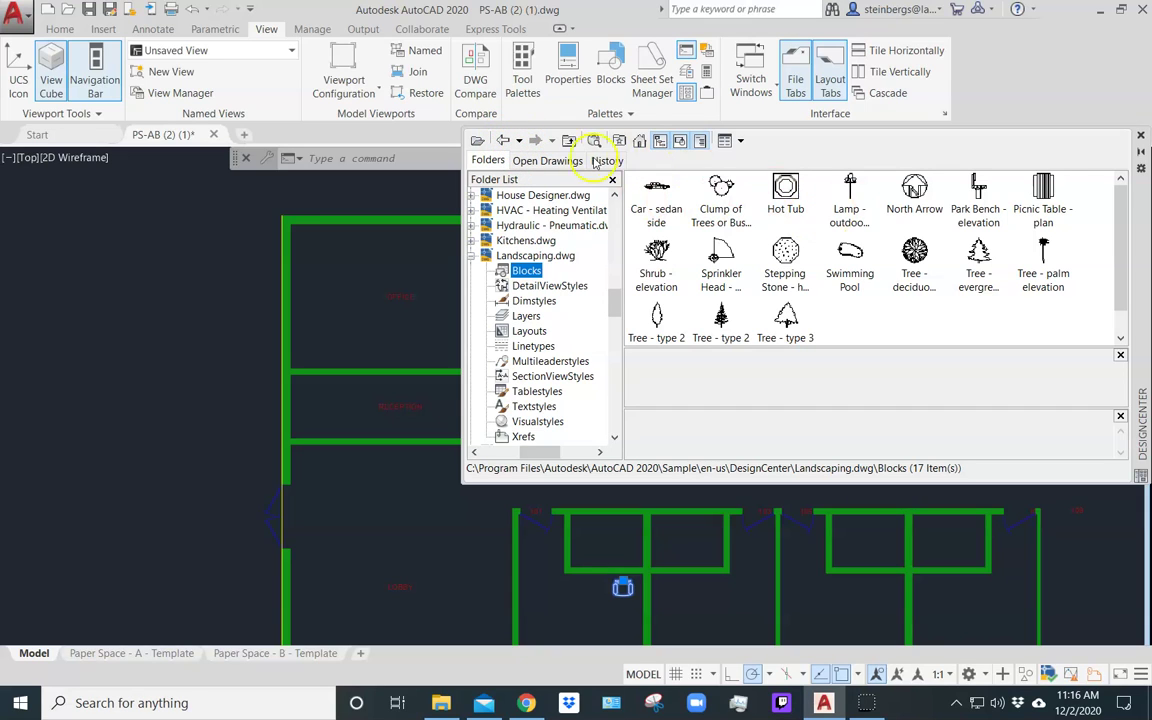
left_click(1140, 151)
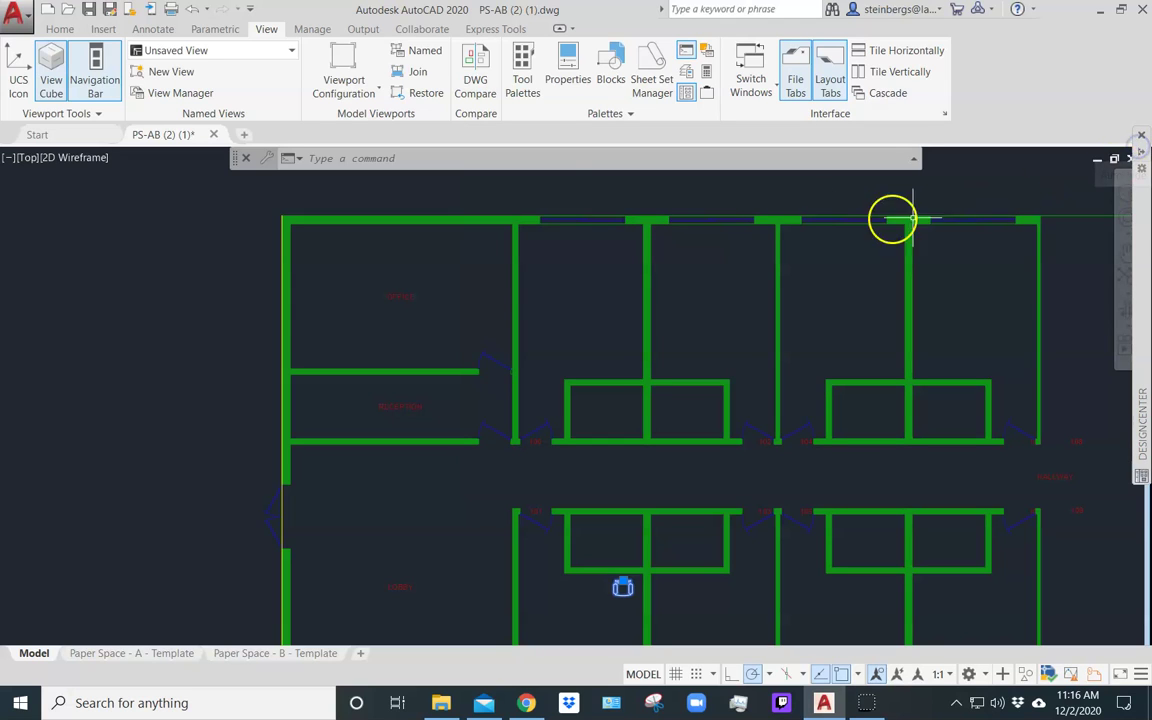
left_click(670, 592)
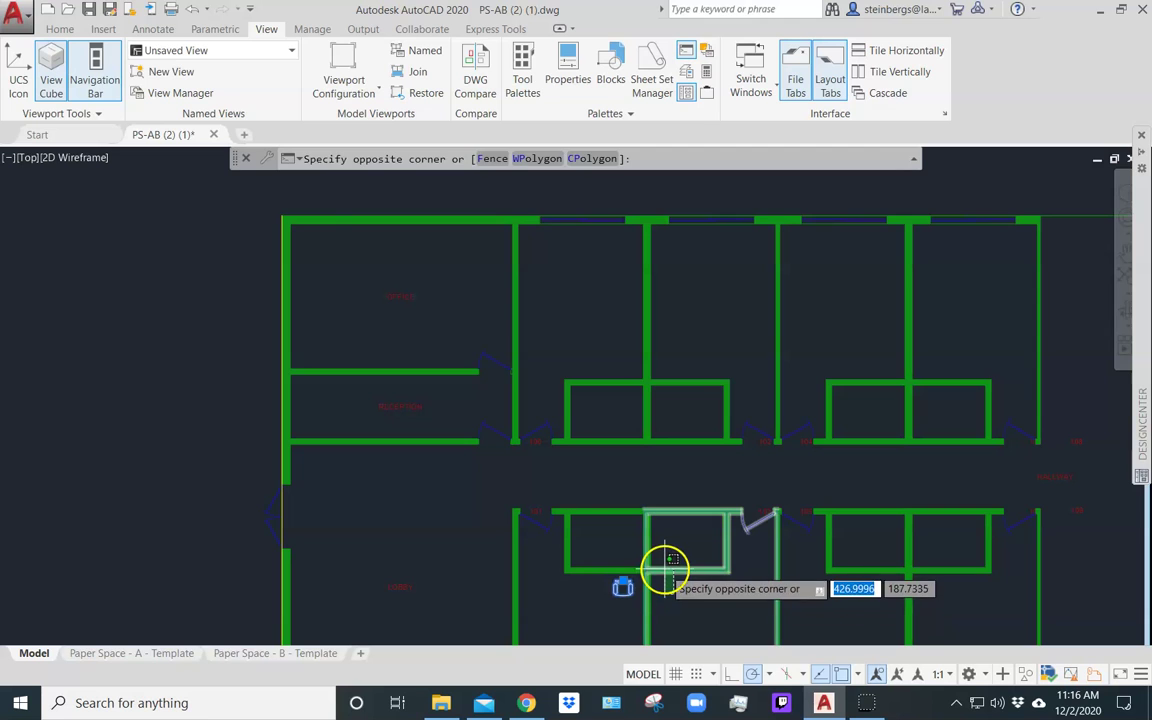
key("Escape")
Open the Paper Space - B - Template layout, activate its viewport and fit the whole motel plan inside it.
left_click(238, 656)
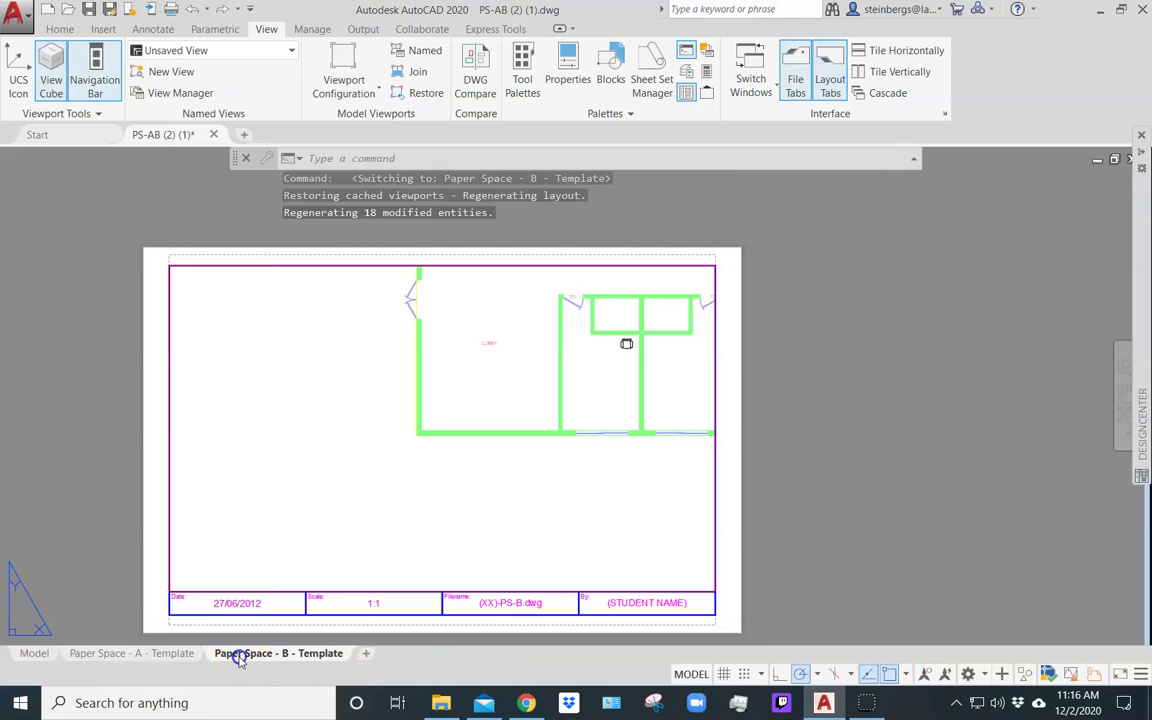
double_click(387, 460)
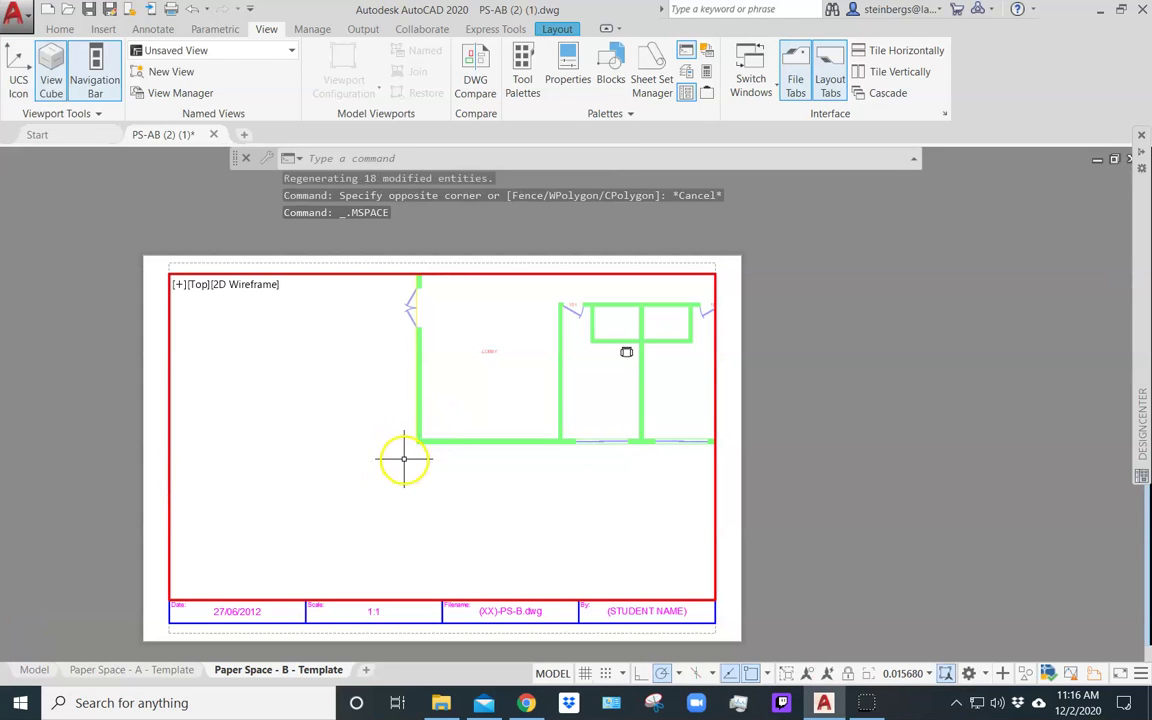
middle_click(403, 457)
middle_click(403, 457)
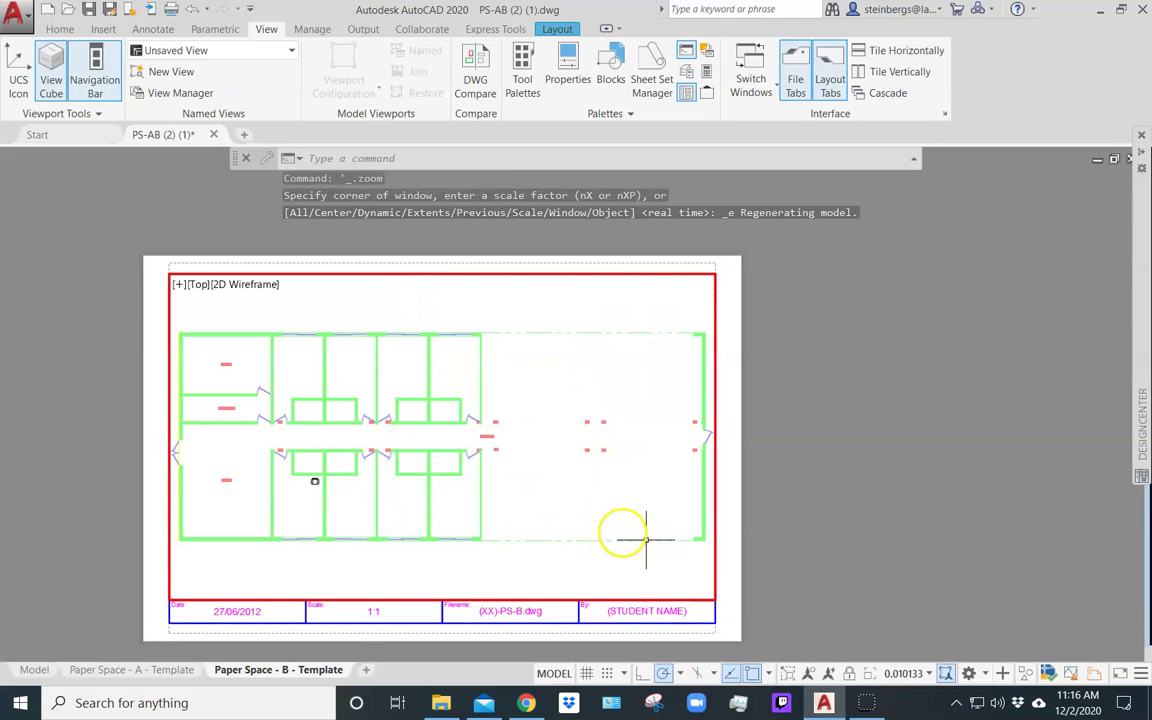
Try viewport scales of 3" = 1'-0", 1/2" = 1'-0" and 1/8" = 1'-0" for the motel plan.
left_click(906, 677)
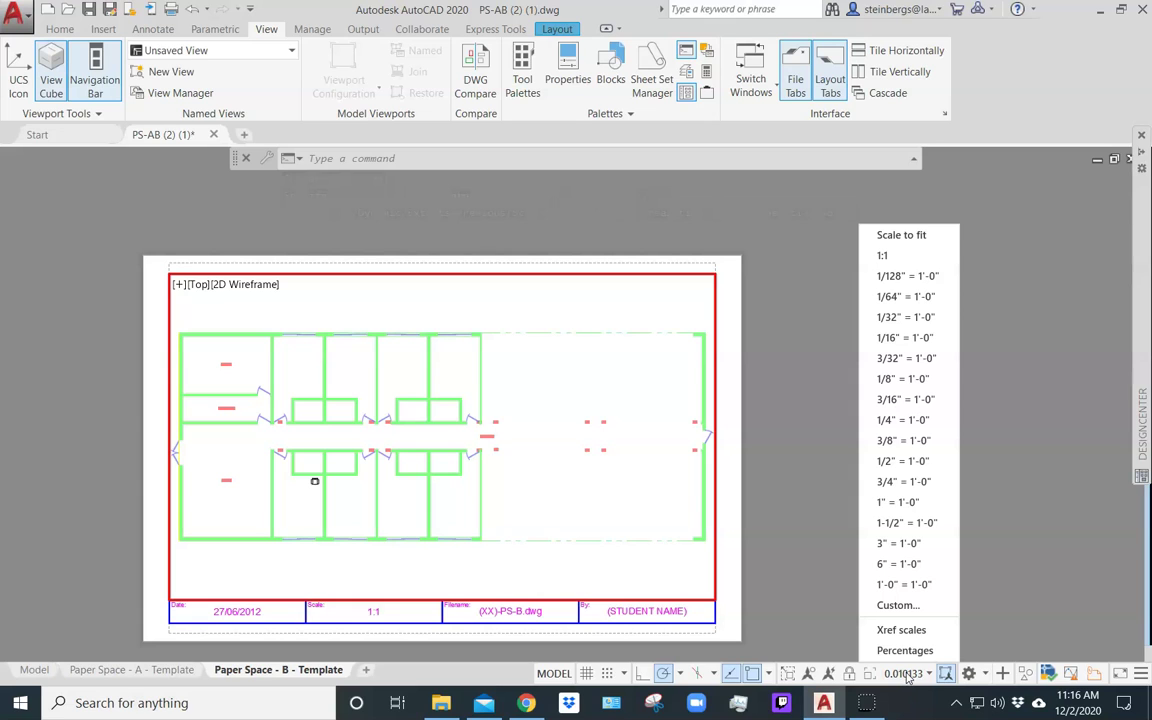
left_click(913, 547)
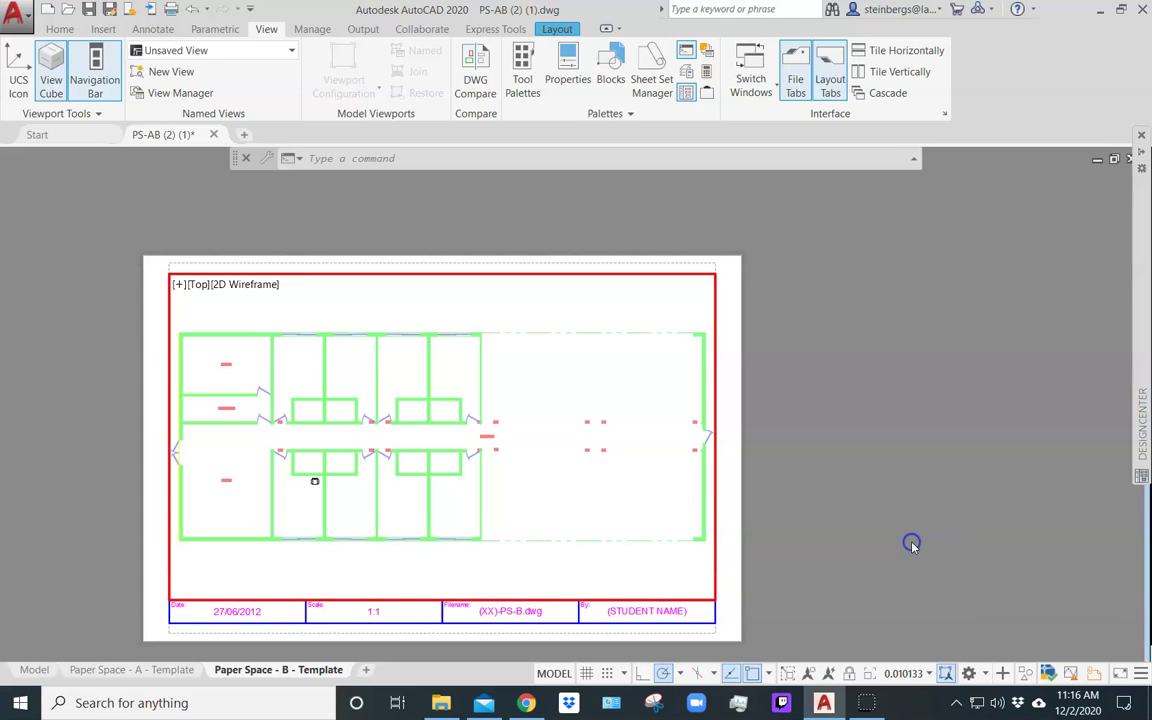
left_click(925, 675)
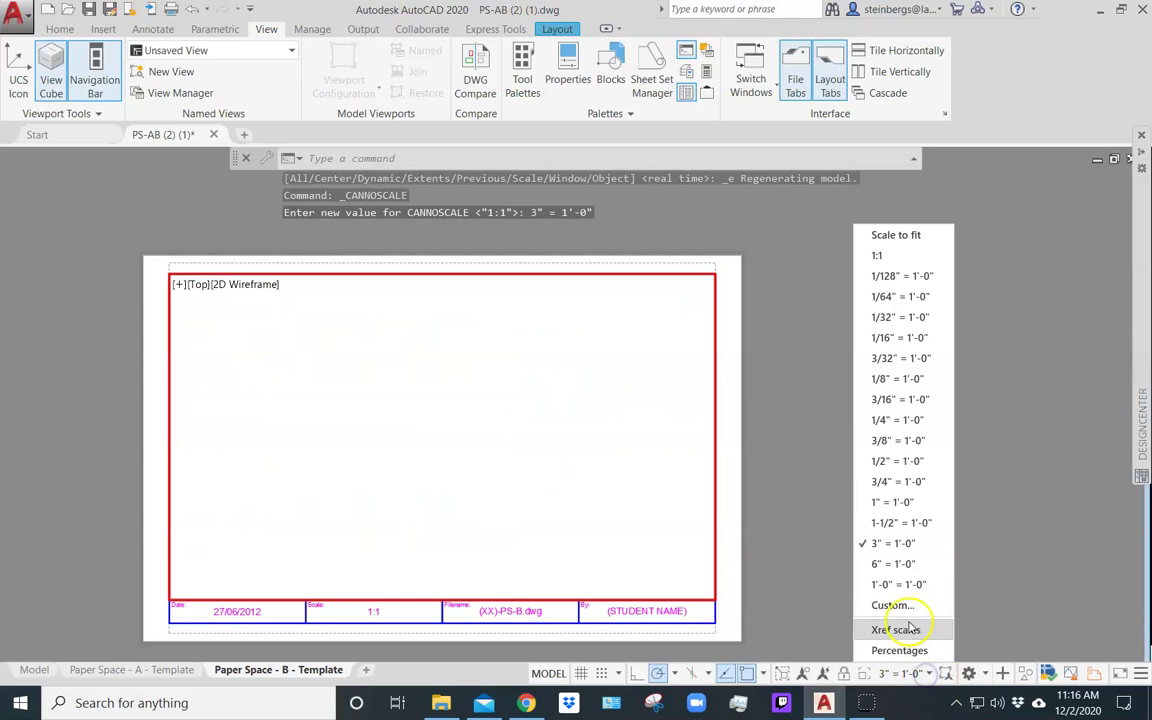
left_click(899, 466)
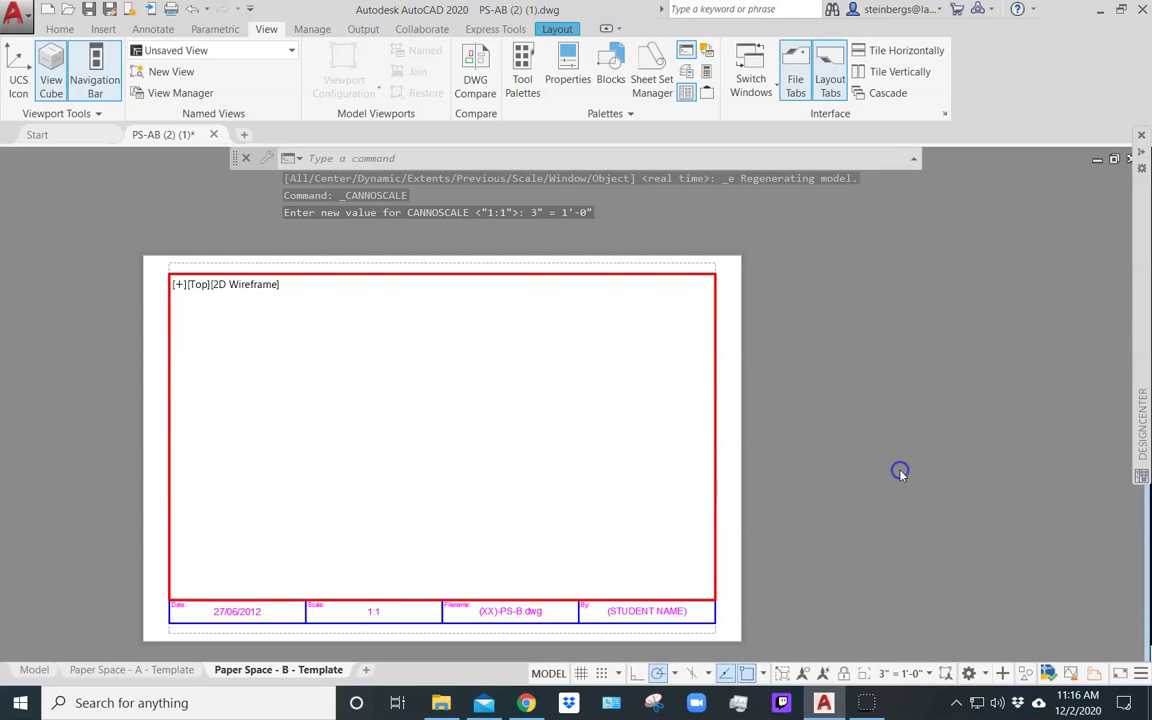
left_click(906, 674)
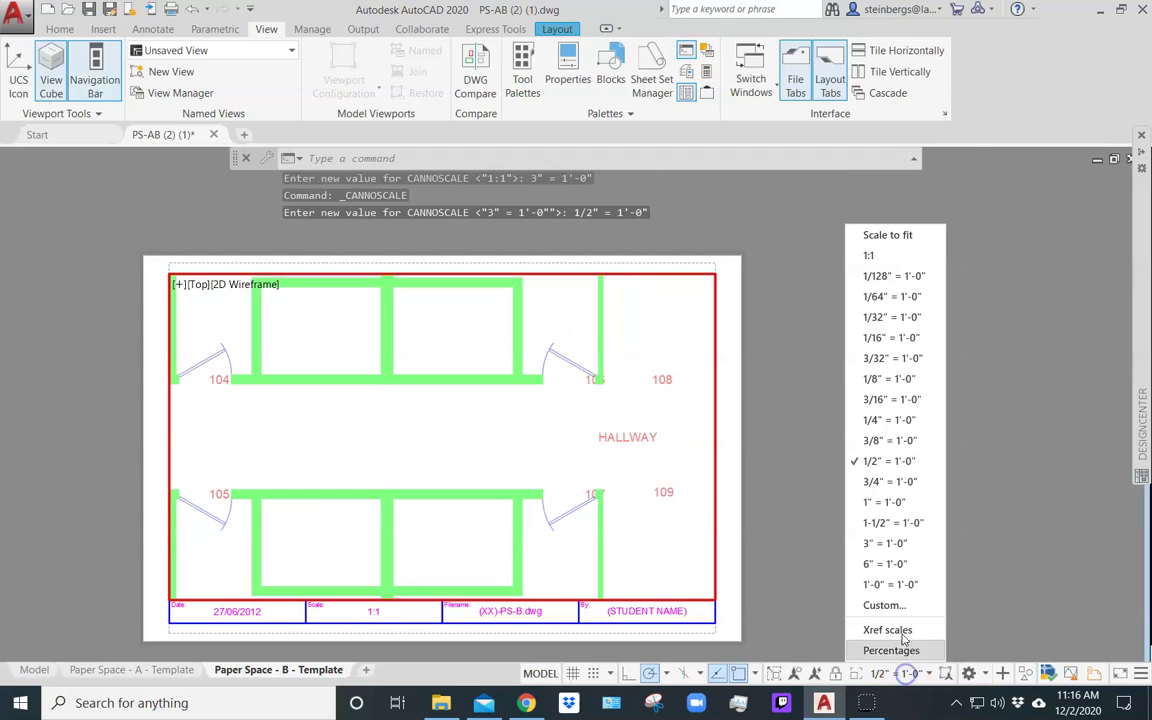
left_click(884, 380)
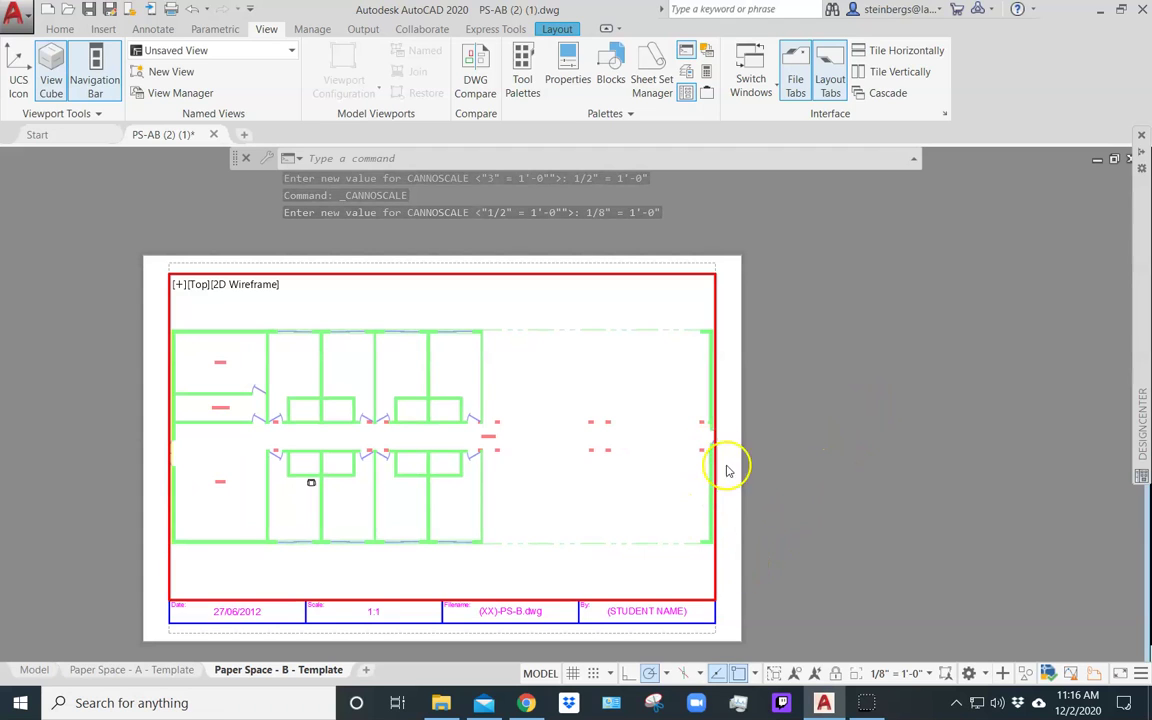
Set the viewport scale to 3/32" = 1'-0" and return to paper space.
left_click(928, 675)
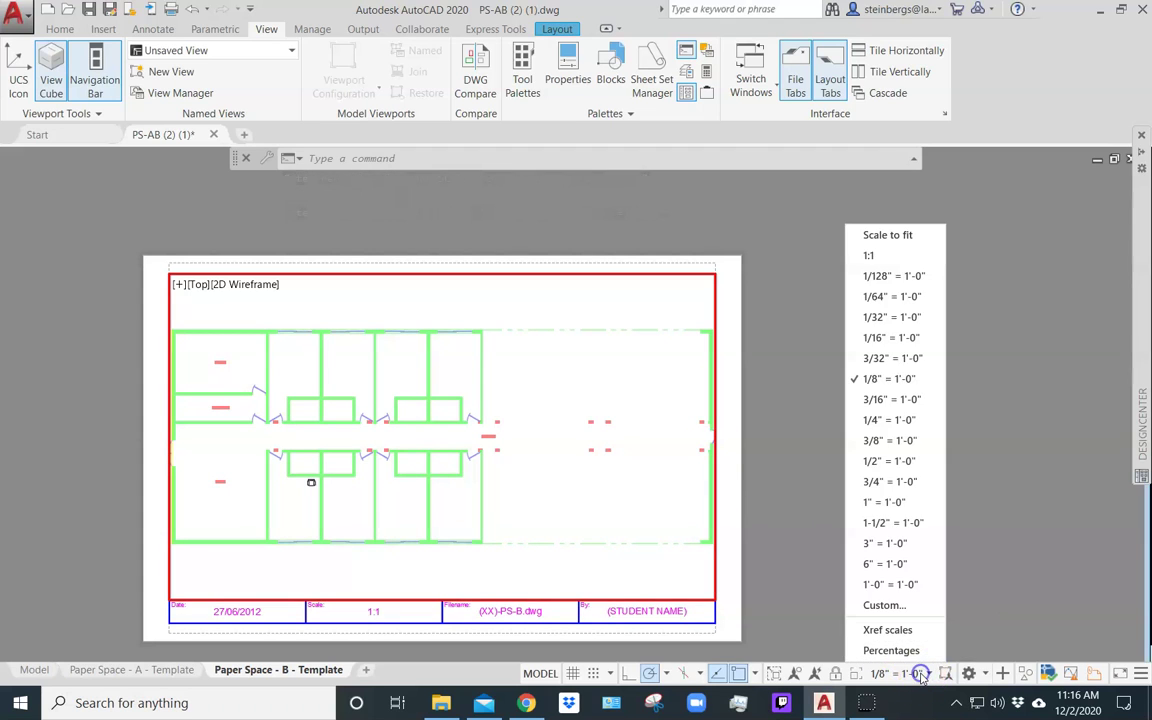
left_click(893, 358)
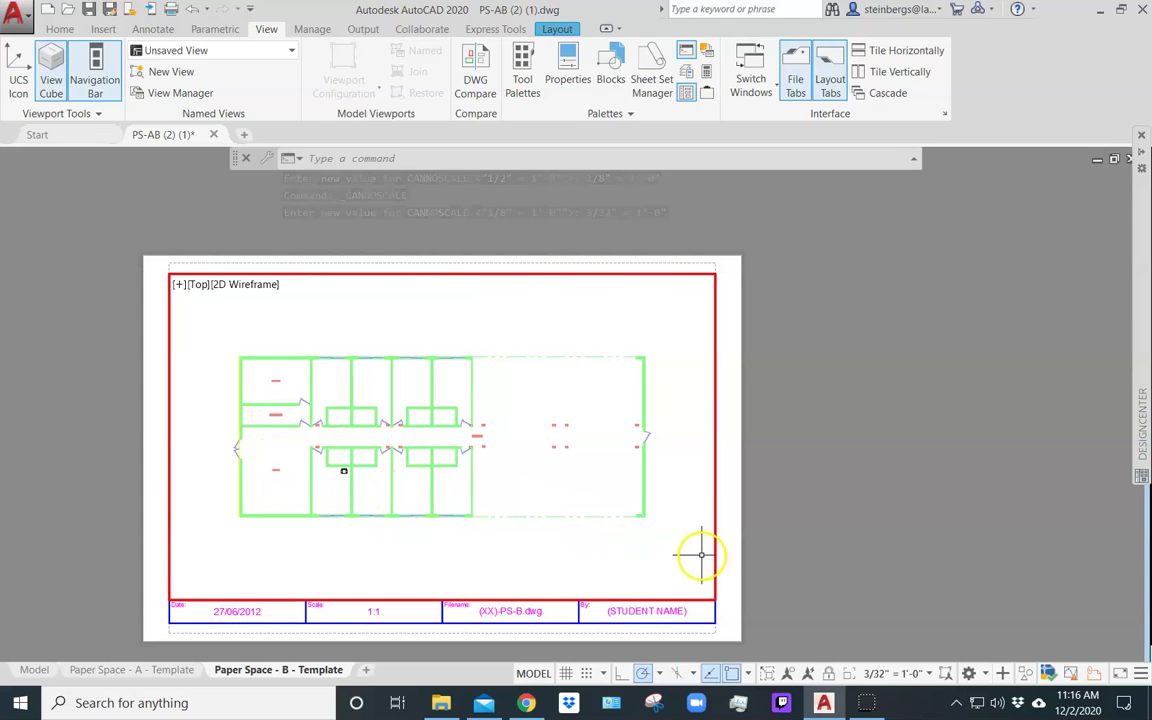
double_click(731, 546)
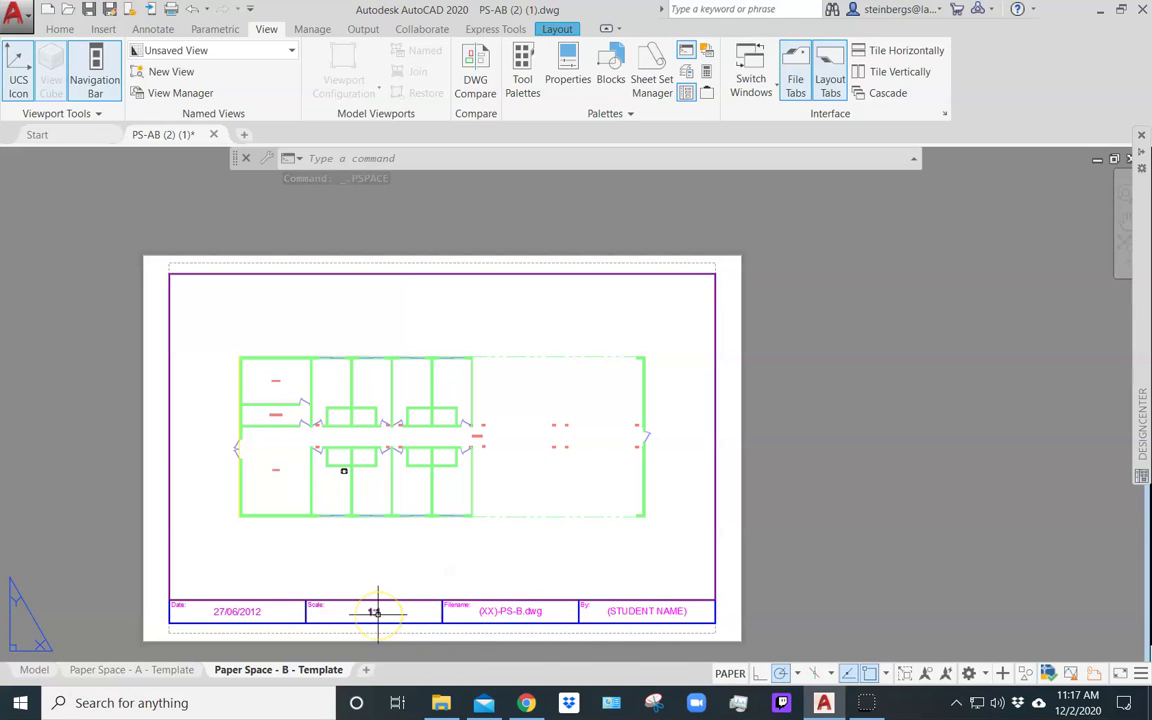
Check the viewport scale and change the title block's Scale text to 3/32"=1'.
mouse_move(377, 612)
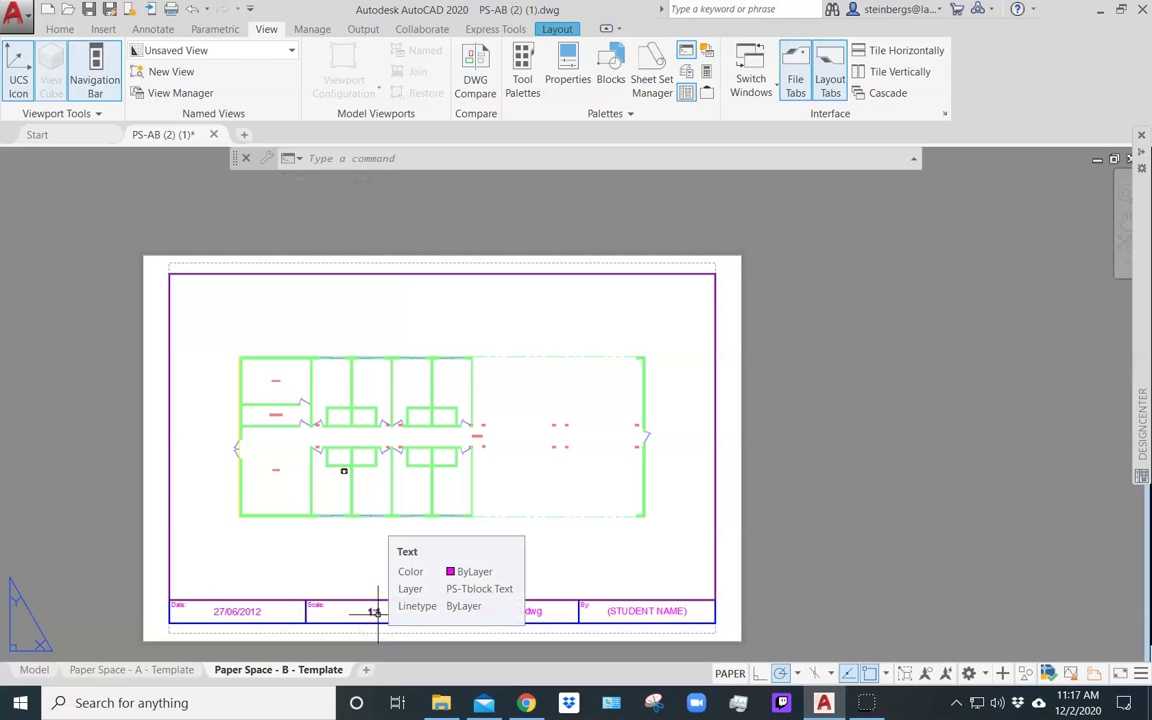
double_click(587, 572)
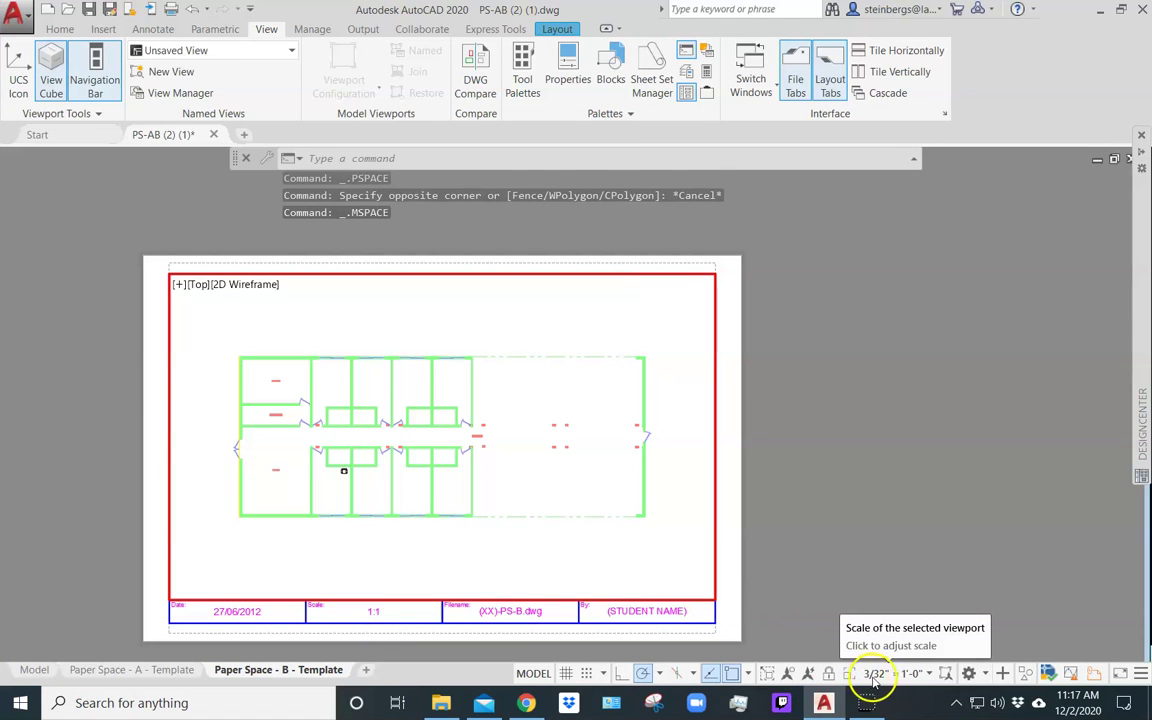
double_click(374, 614)
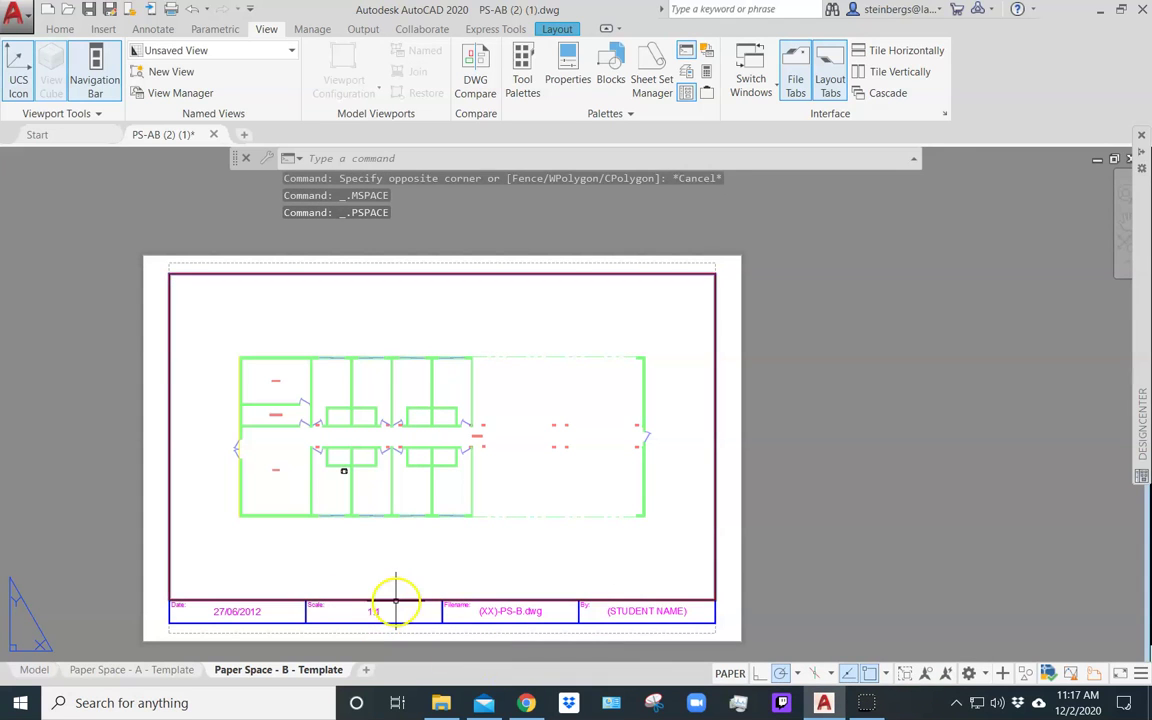
double_click(376, 612)
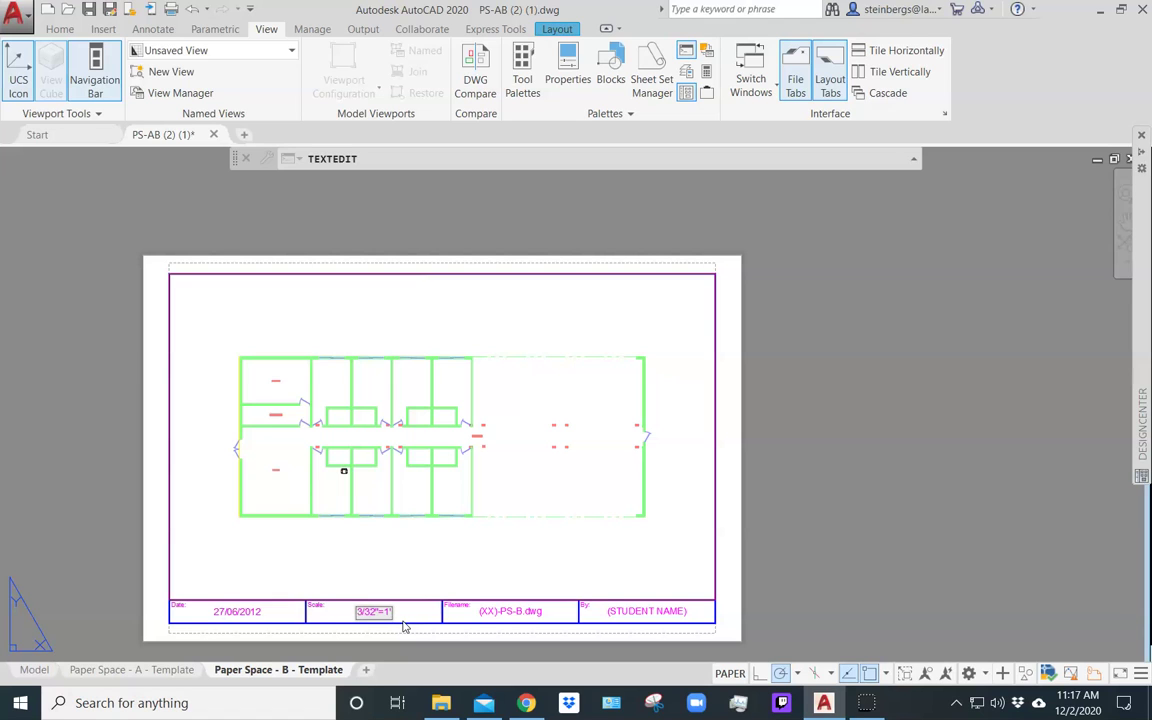
left_click(430, 596)
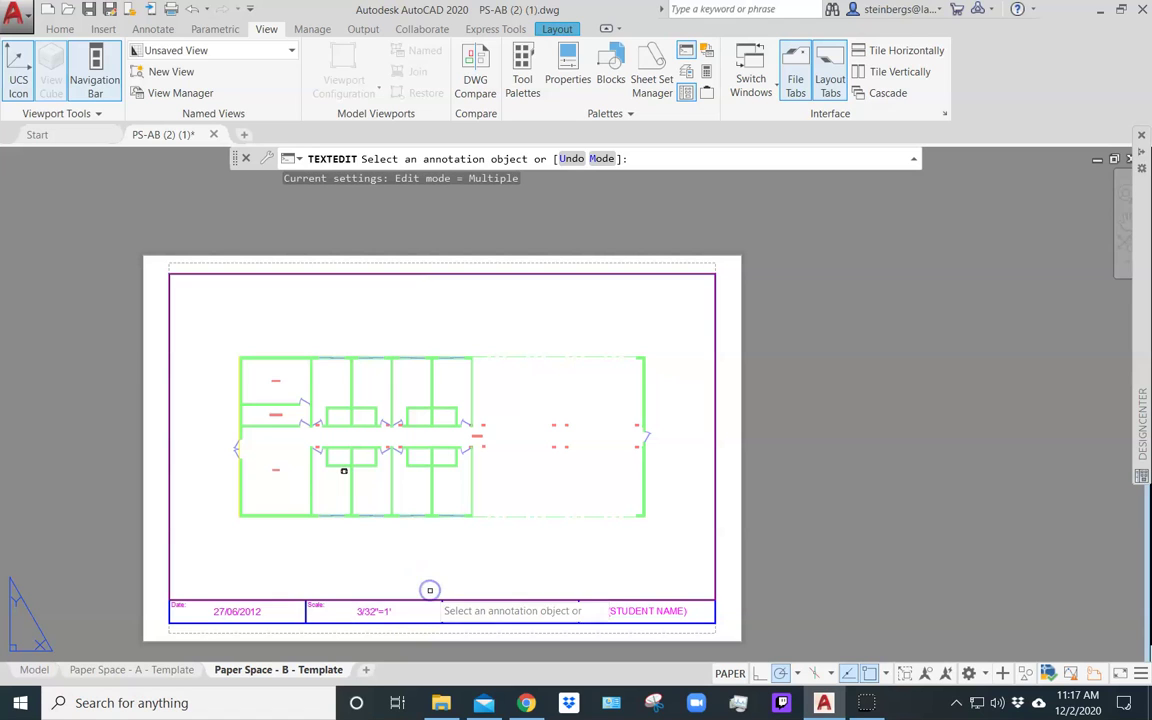
key("Escape")
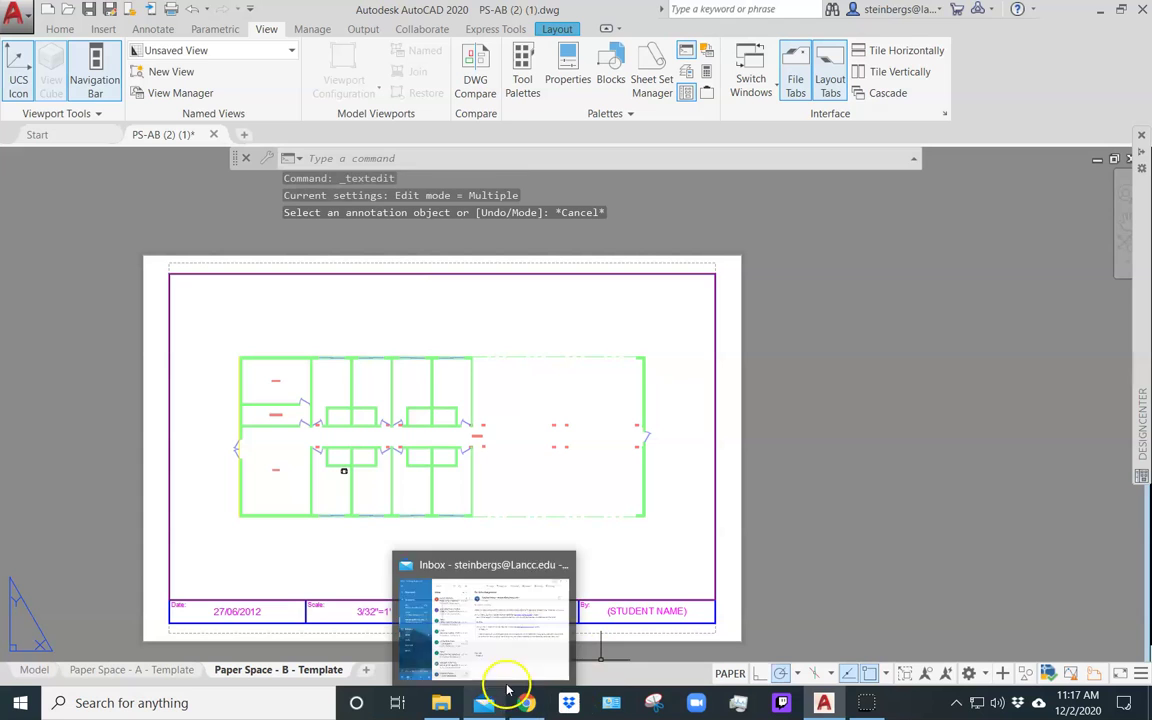